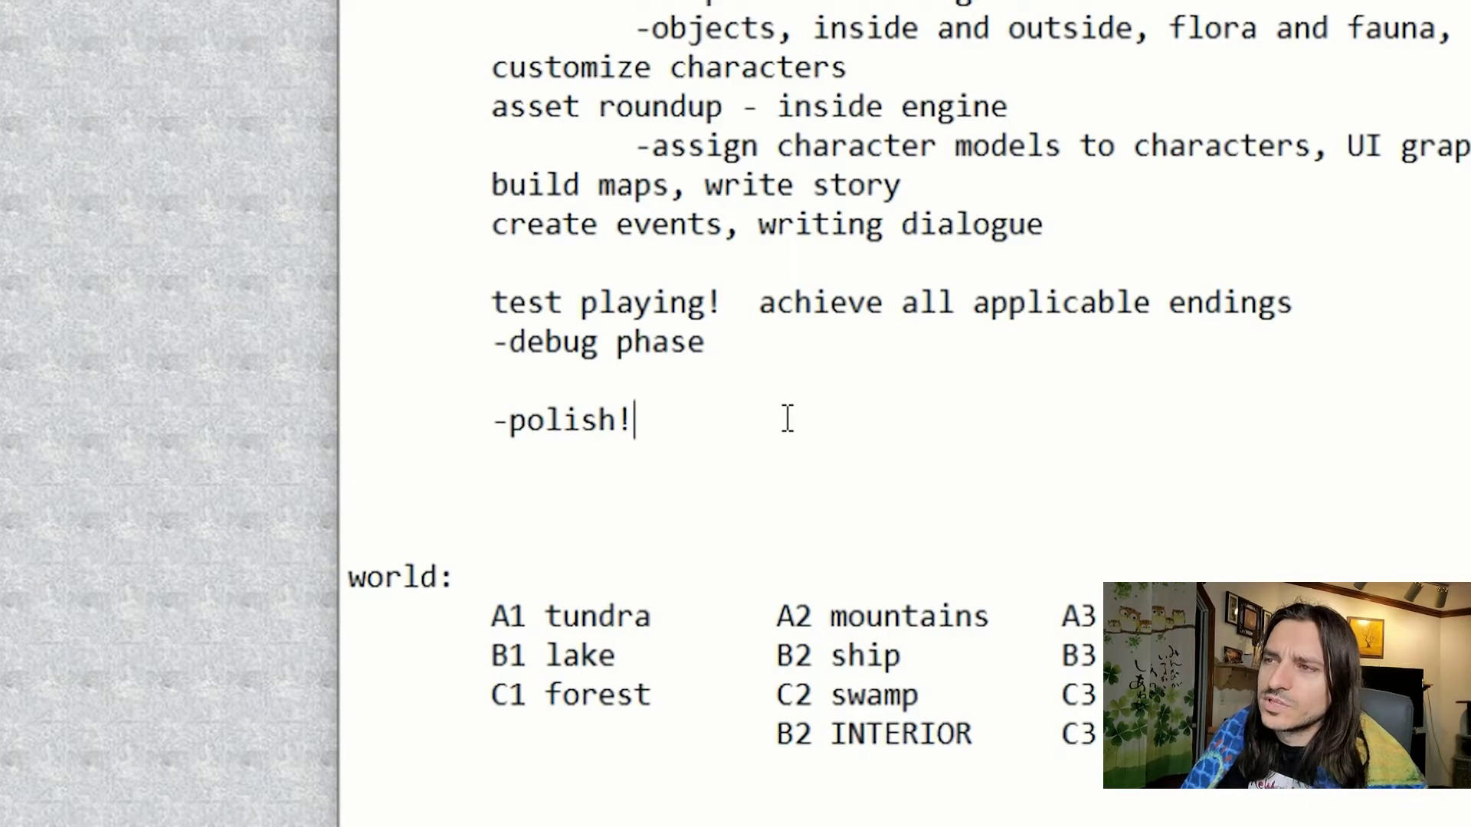
# Add the line "-attributions!" directly beneath "-polish!" in the priorities section, with the same indentation
pyautogui.press('Return')
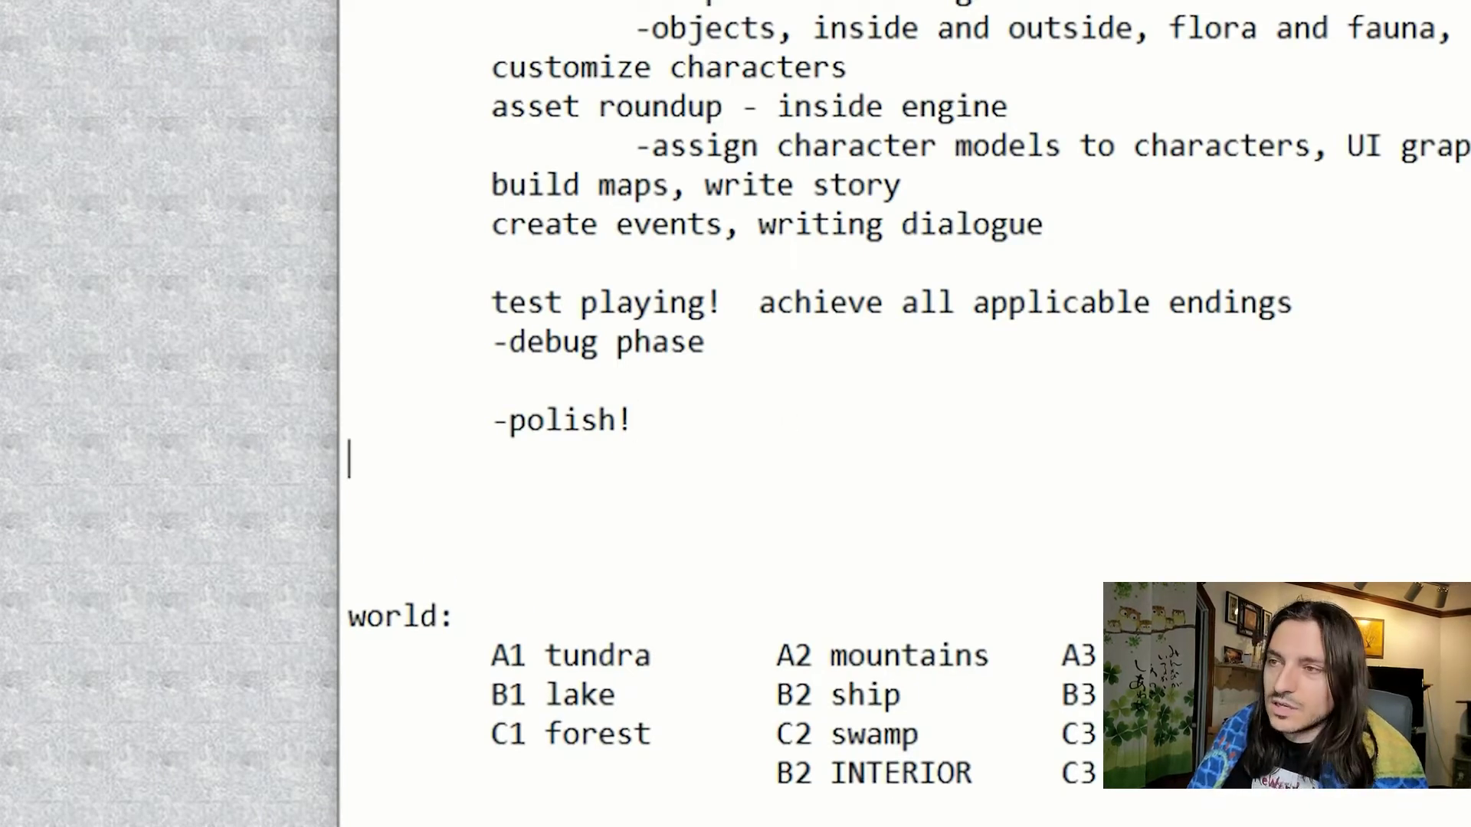
pyautogui.press('Tab')
pyautogui.write('-')
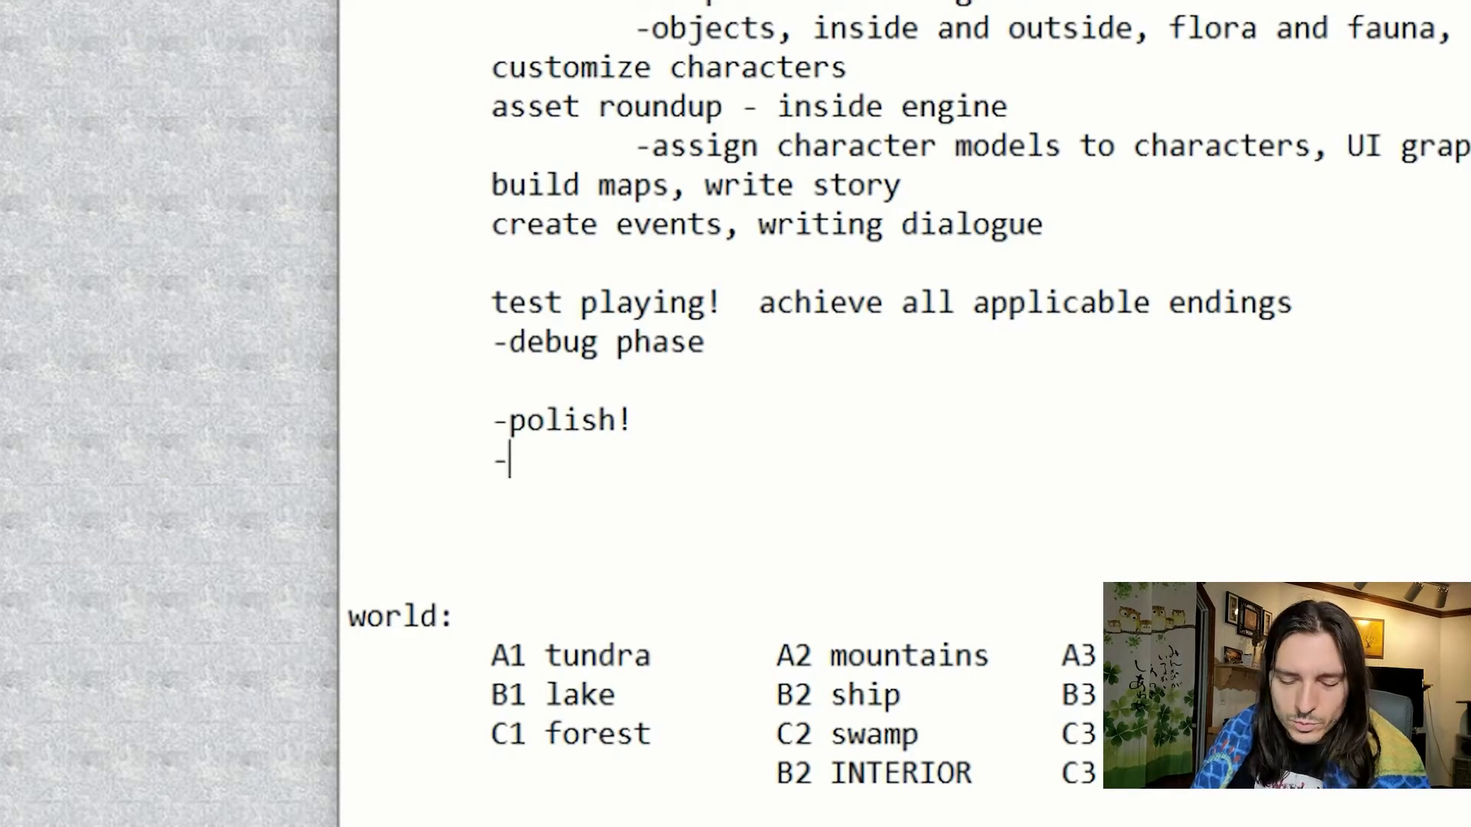
pyautogui.write('attributions!')
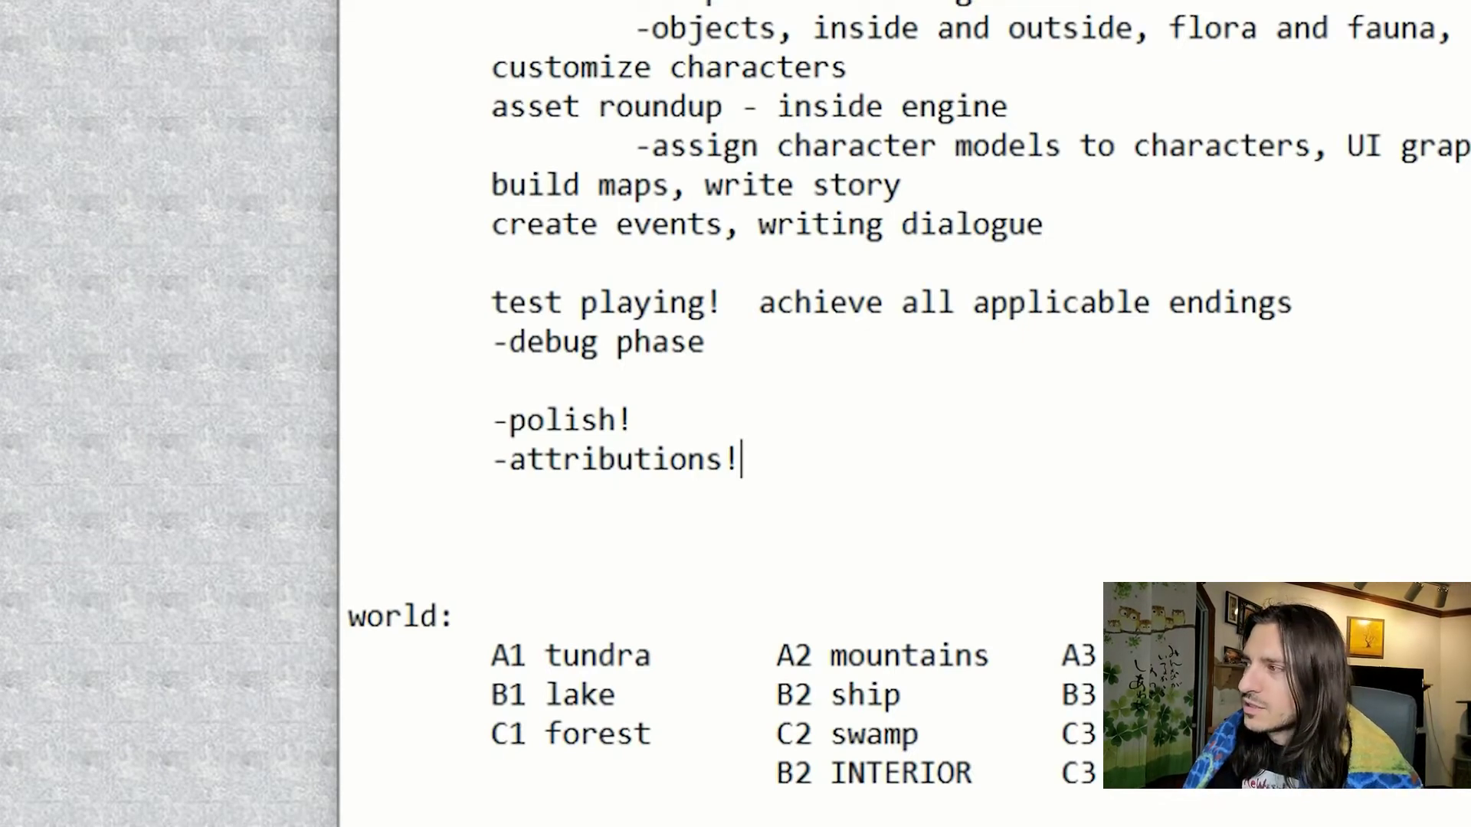
# Delete the lines "NO SGB music!" and "don't use SGB default SFX!" from the sounds section
pyautogui.scroll(5, 908, 414)
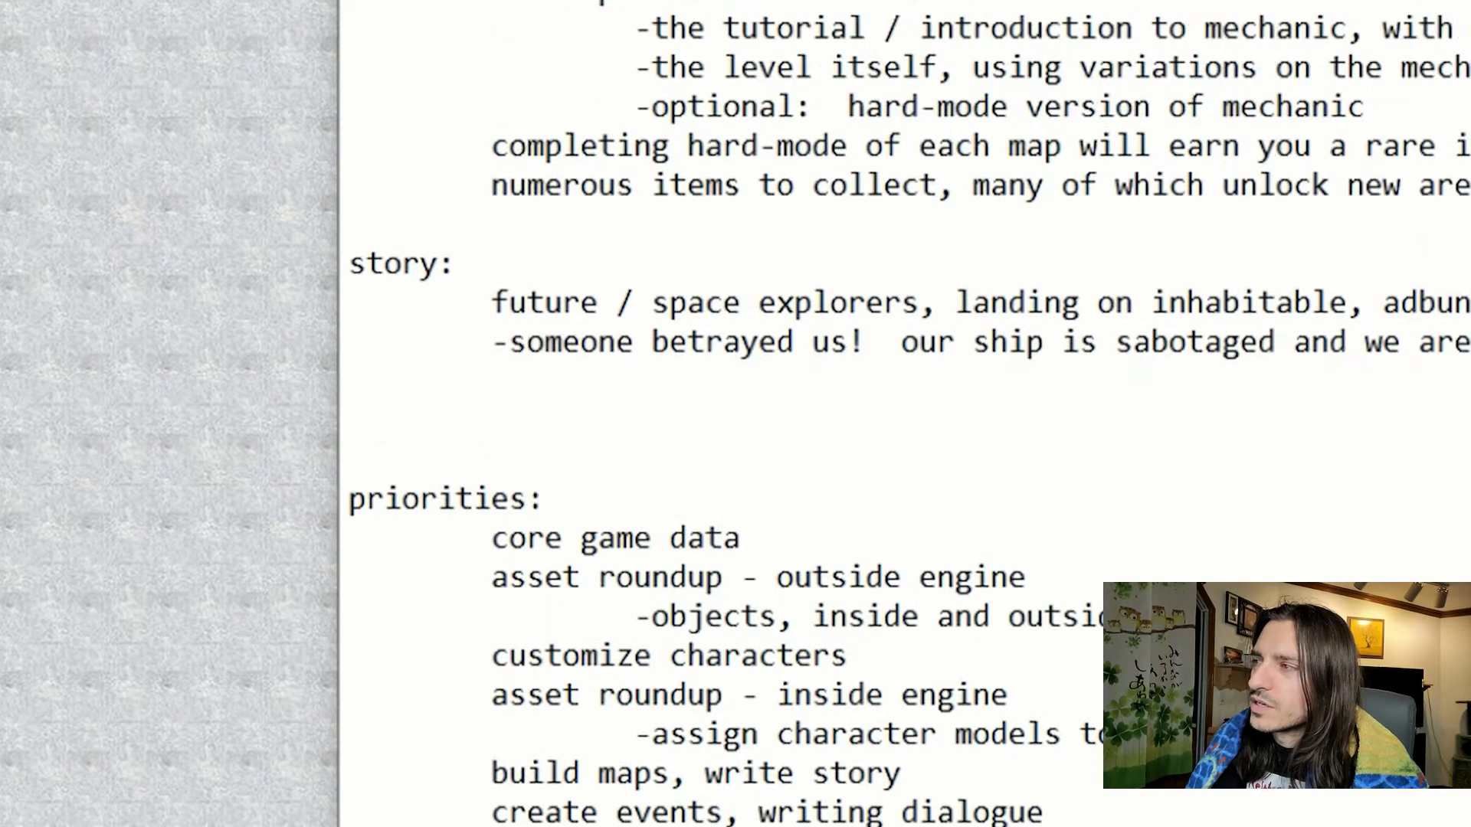
pyautogui.scroll(5, 908, 414)
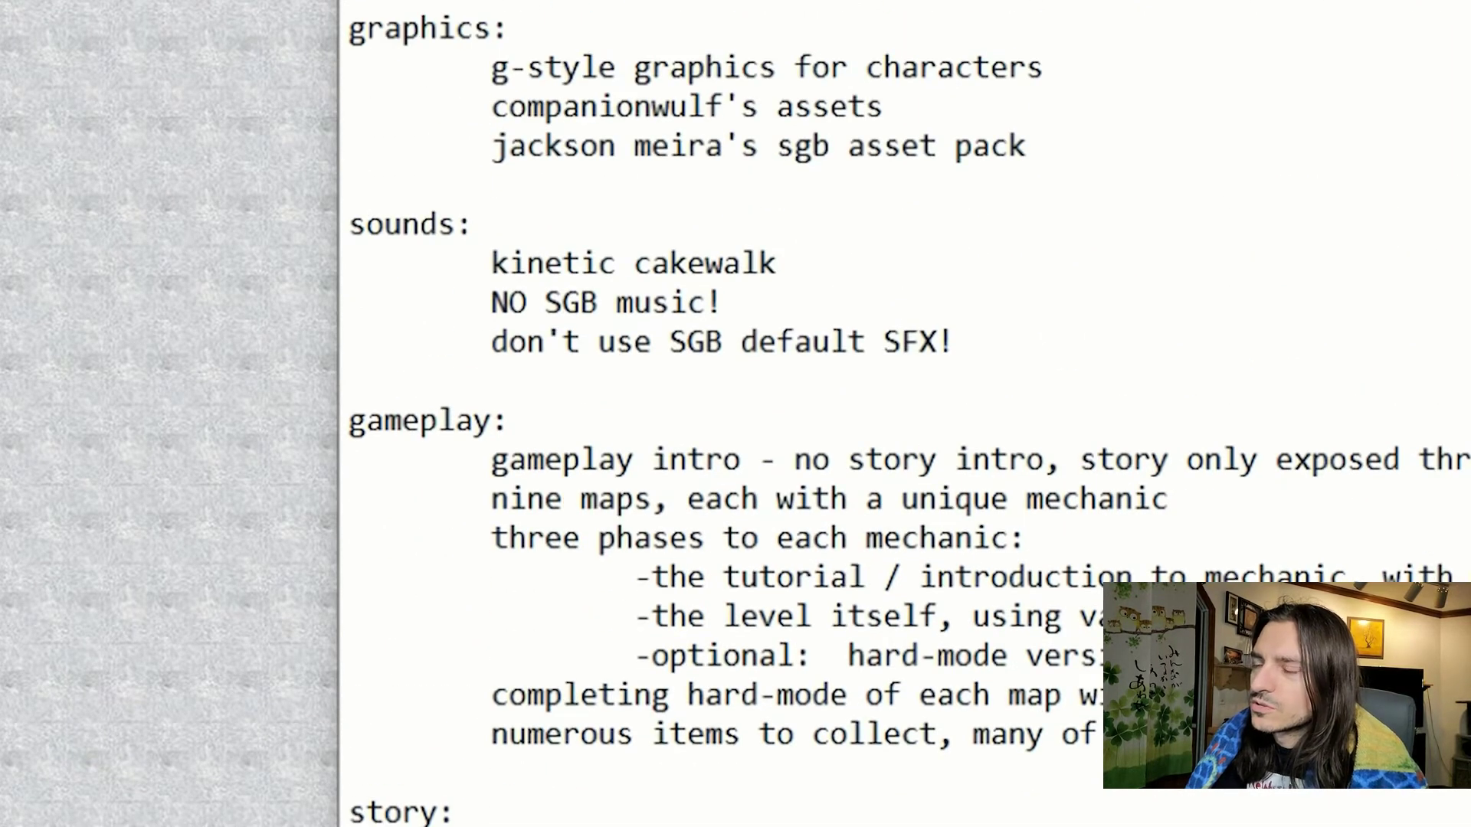
pyautogui.scroll(1, 908, 414)
pyautogui.scroll(1, 909, 414)
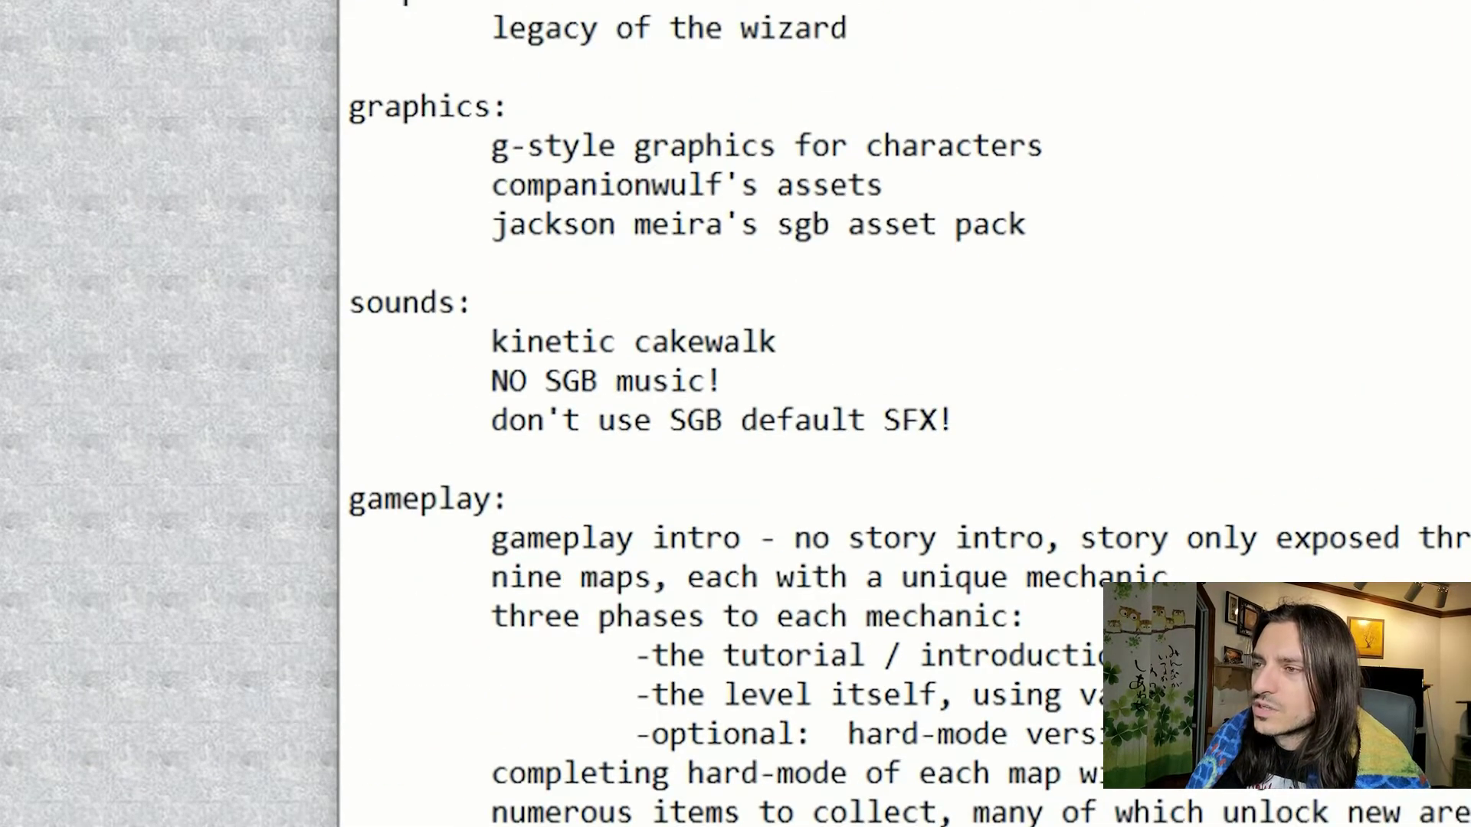
pyautogui.moveTo(1050, 421); pyautogui.dragTo(183, 394)
pyautogui.press('BackSpace')
pyautogui.press('BackSpace')
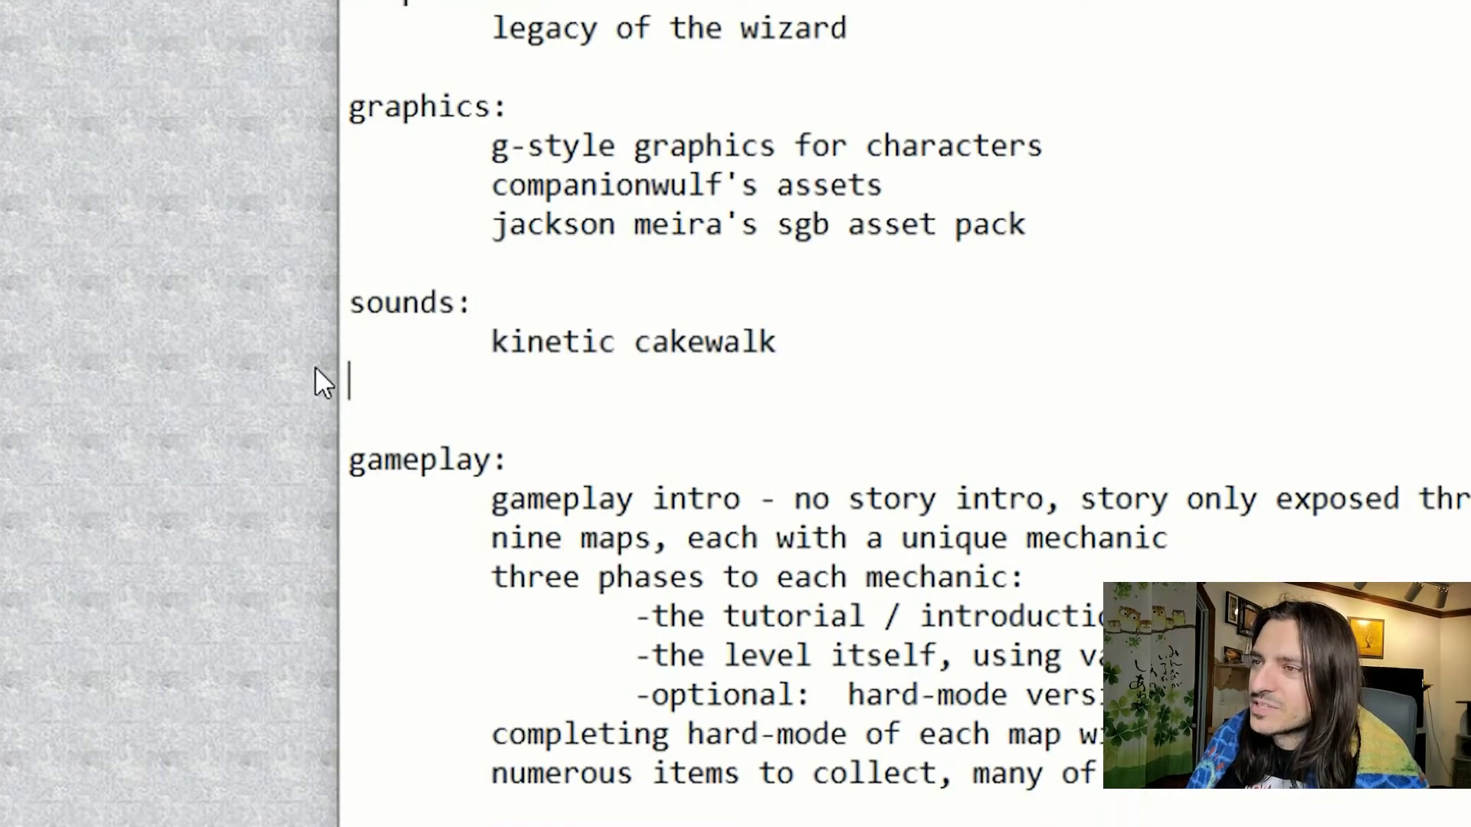
# Insert a blank line after "companionwulf's assets" in the graphics section to separate it from the sgb asset pack entry
pyautogui.moveTo(1083, 220); pyautogui.dragTo(288, 154)
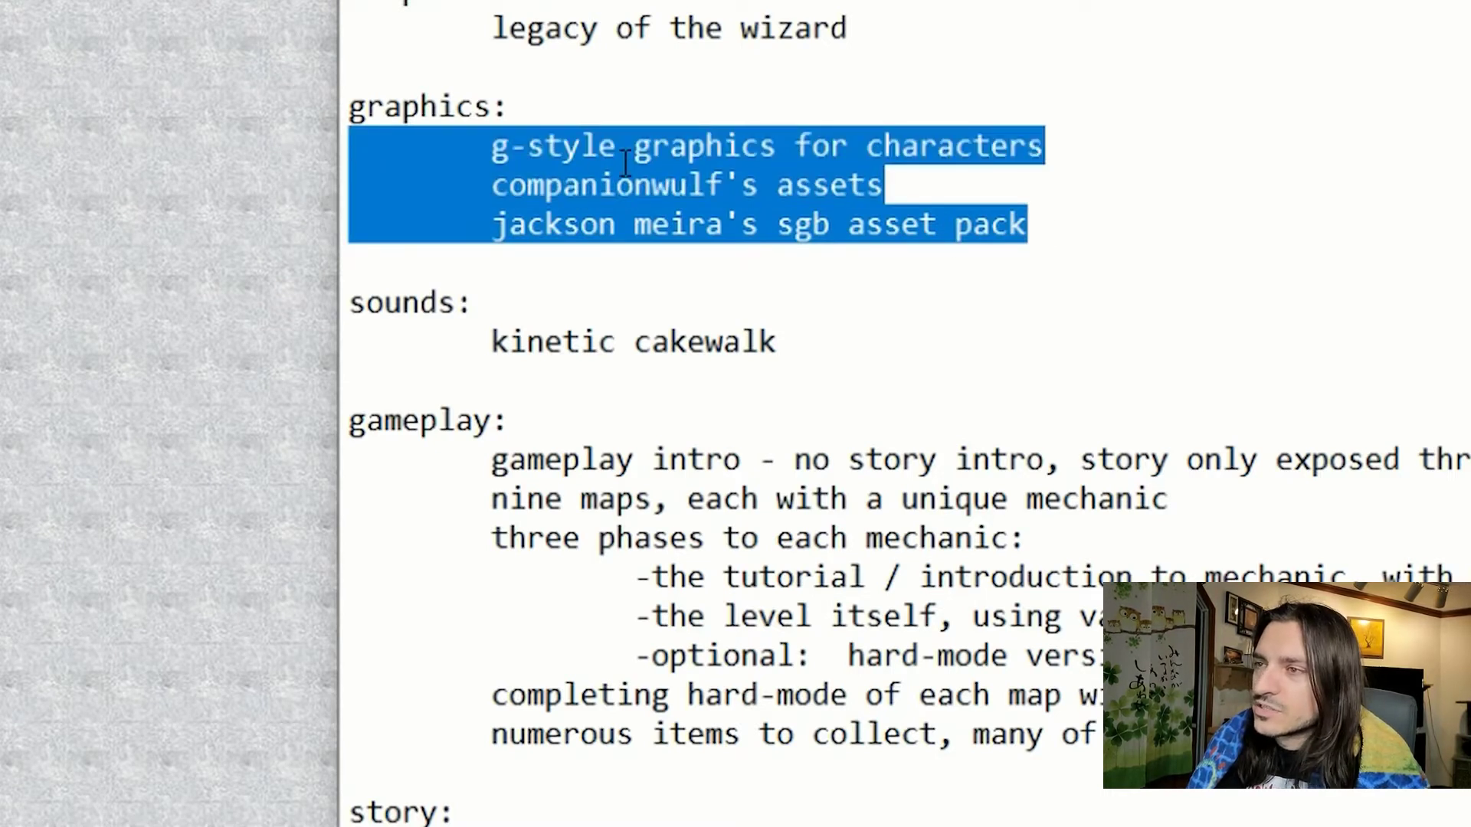
pyautogui.click(1103, 223)
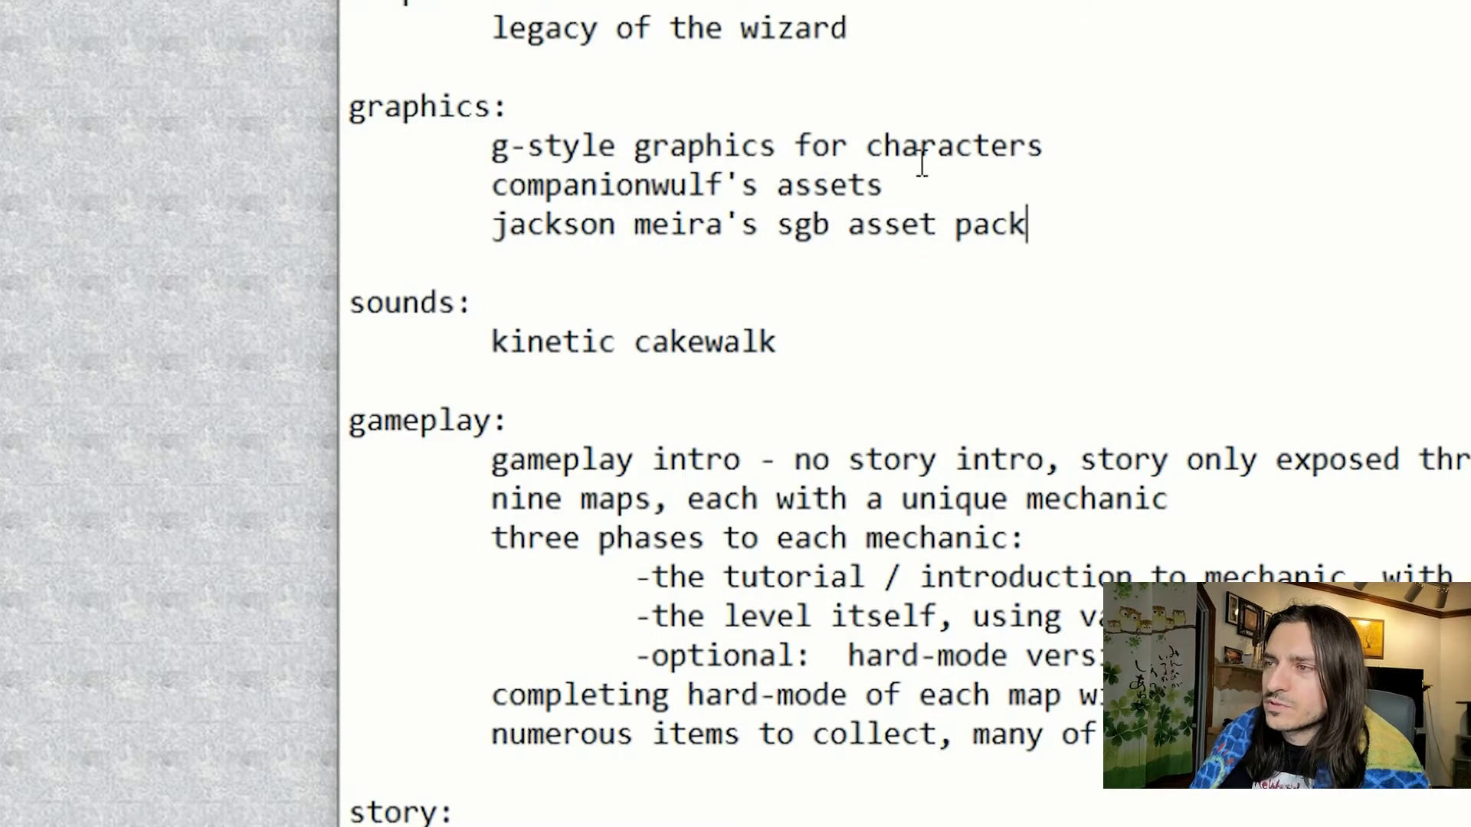
pyautogui.moveTo(887, 184); pyautogui.dragTo(494, 183)
pyautogui.click(498, 184)
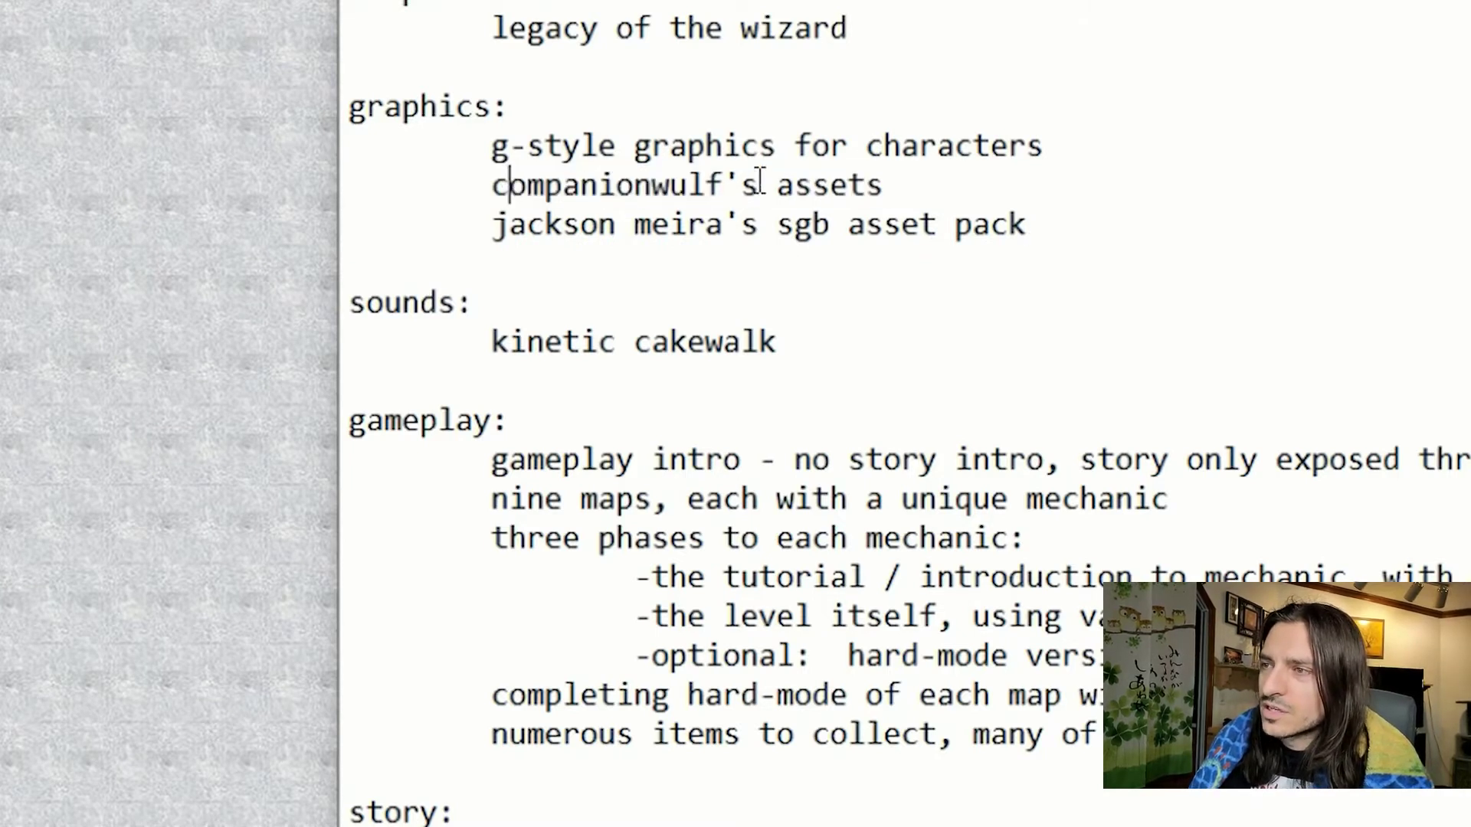
pyautogui.click(933, 173)
pyautogui.press('Return')
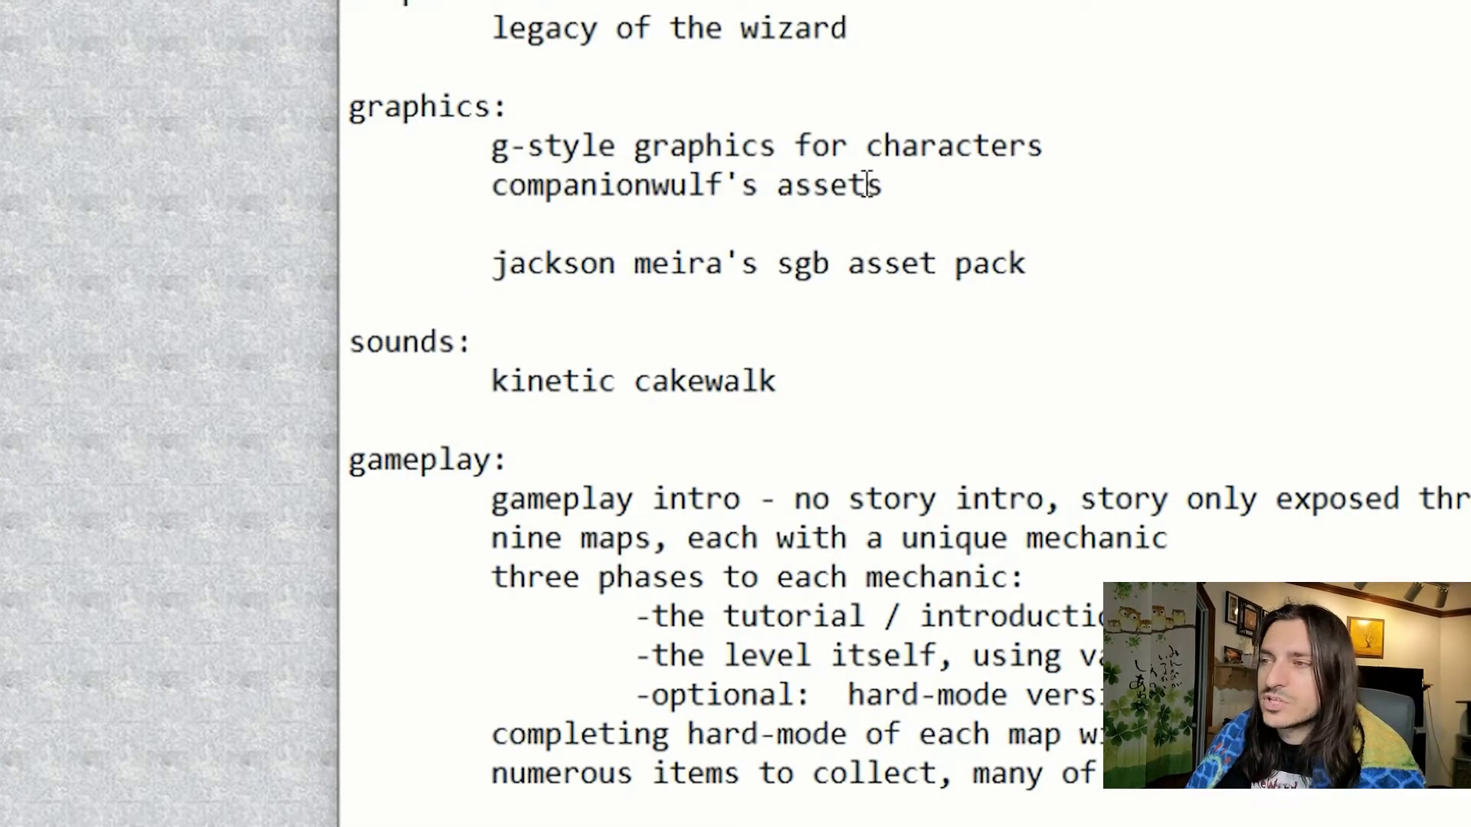
# Add an indented "mimicry's sci-fi" entry below the sgb asset pack in the graphics section, followed by a new empty line
pyautogui.click(1186, 257)
pyautogui.press('Return')
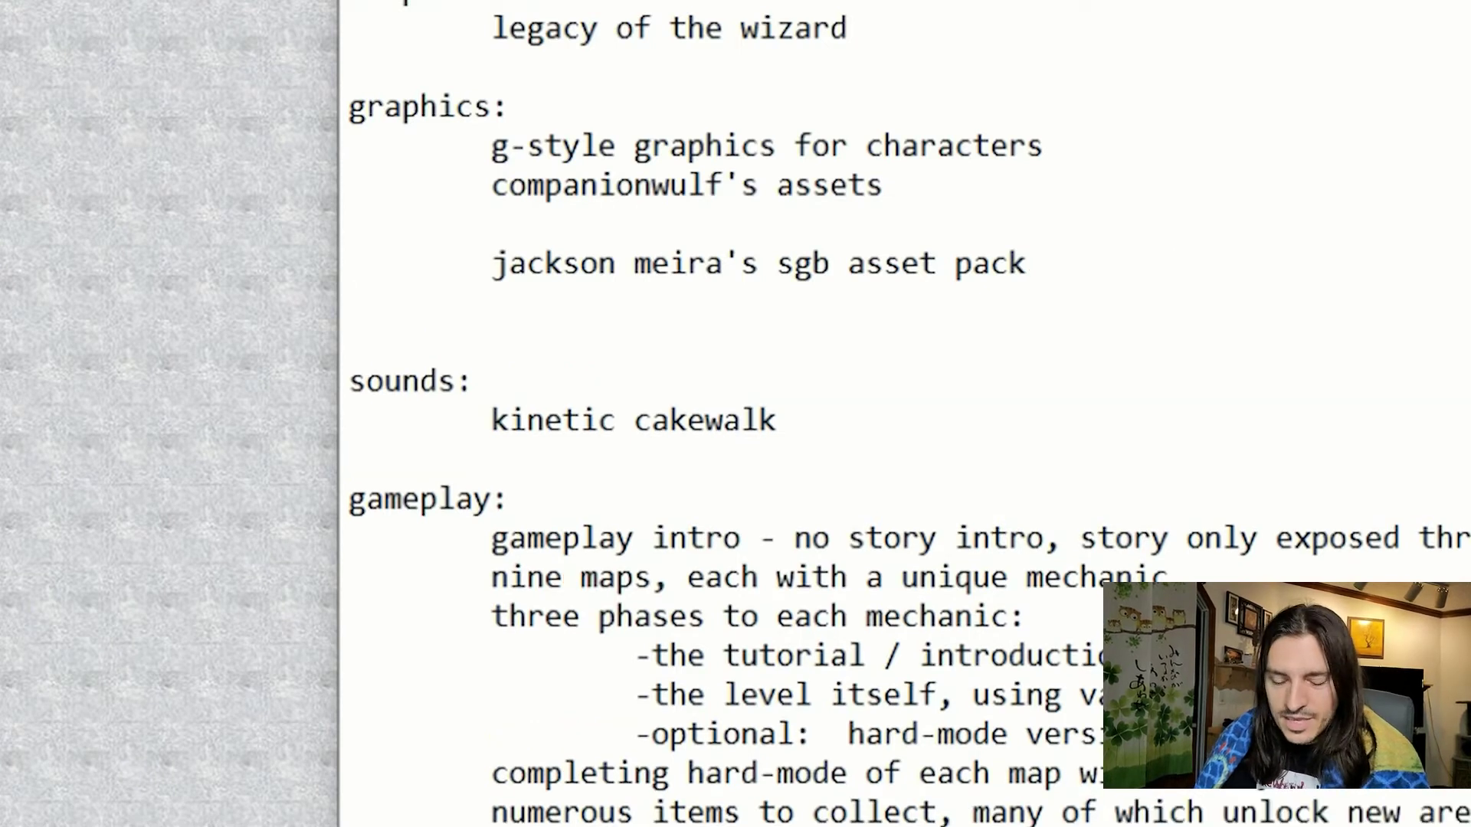
pyautogui.press('Tab')
pyautogui.write('mimic')
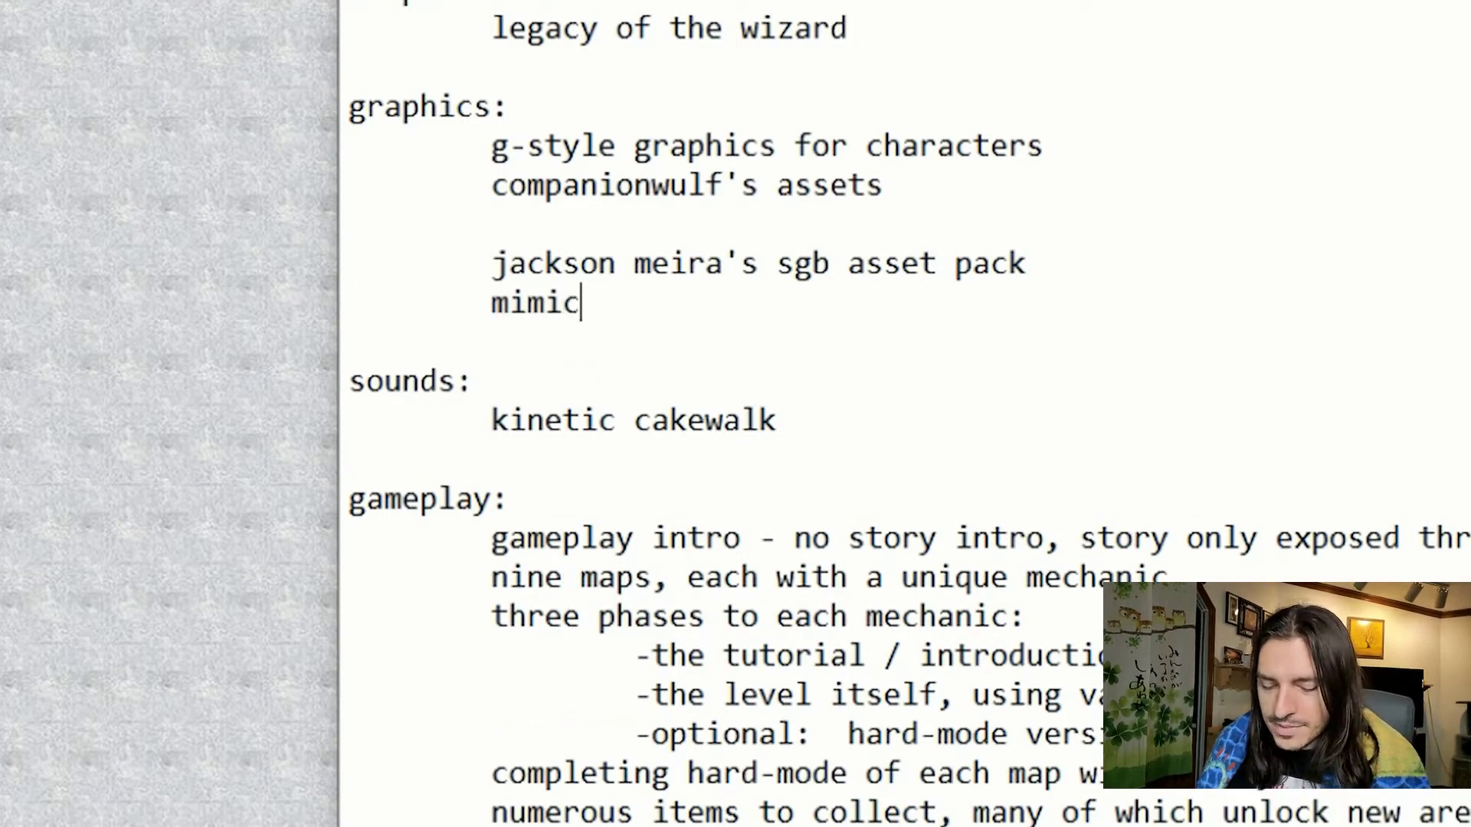
pyautogui.write("ry's")
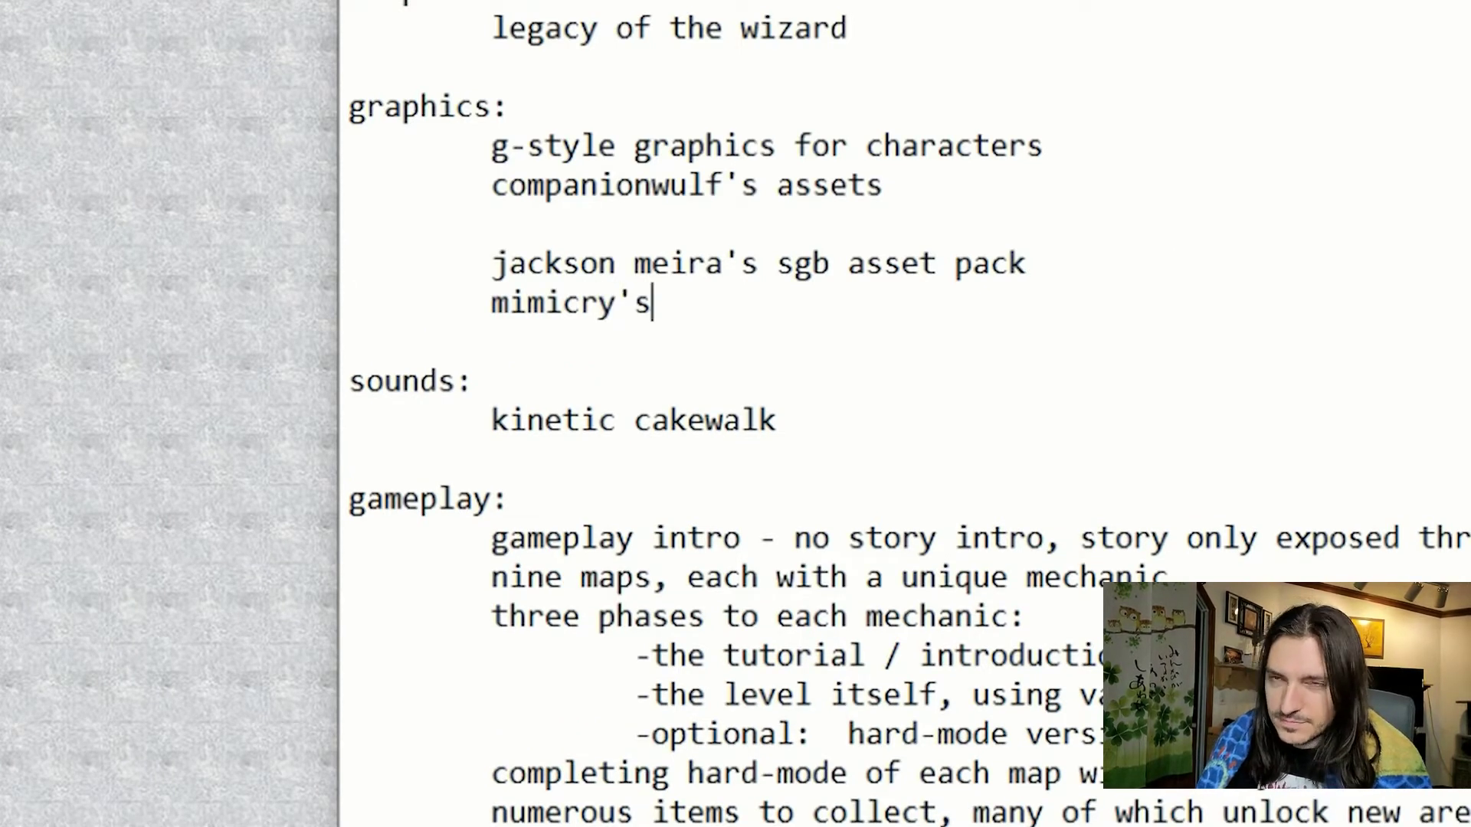
pyautogui.write(' sci-fi')
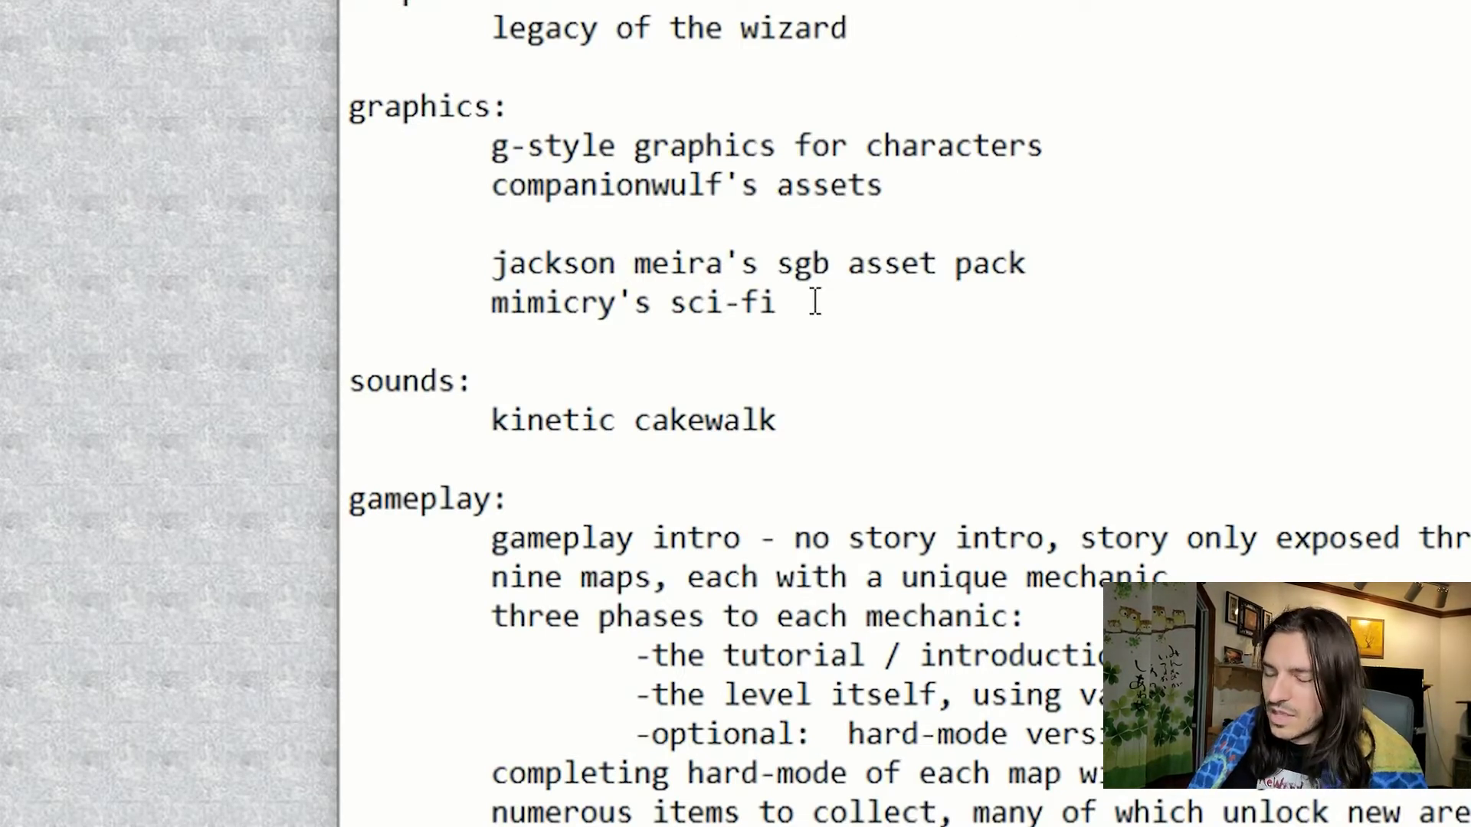
pyautogui.press('Return')
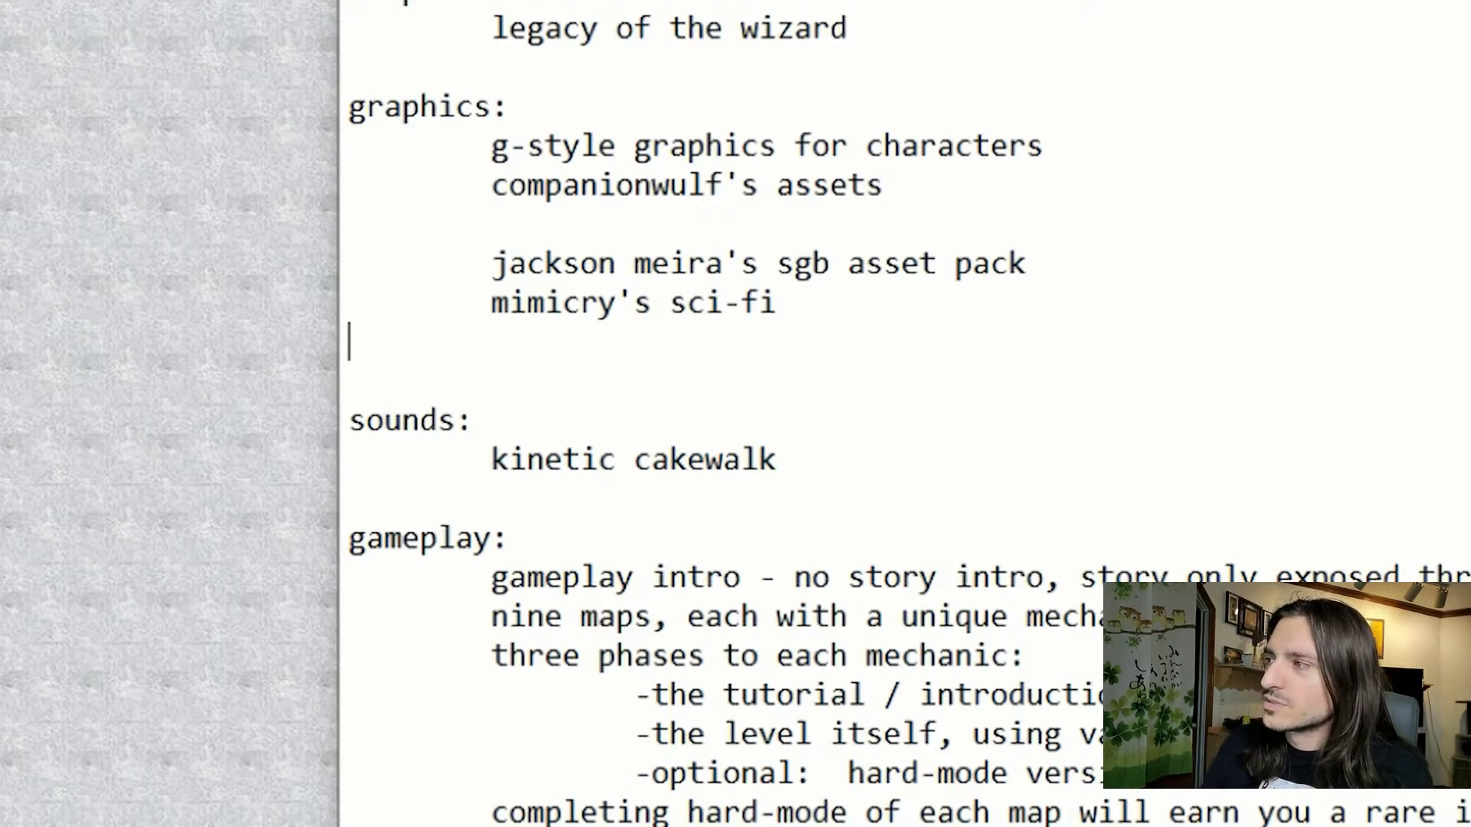
# Review the notes from the inspirations and graphics sections through gameplay, story, priorities and world to the game flow and planned mechanics
pyautogui.scroll(3, 904, 413)
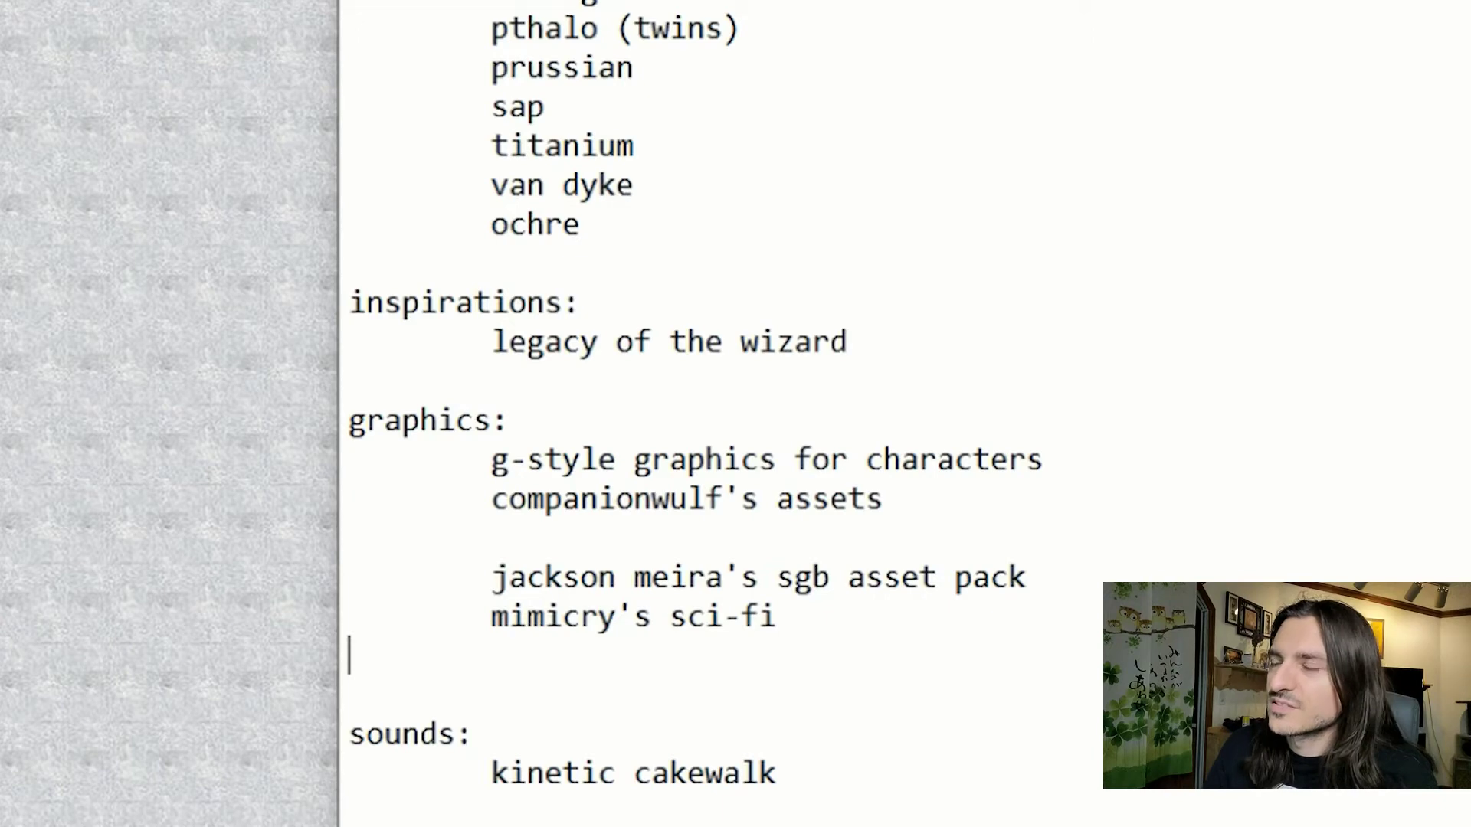
pyautogui.scroll(-4, 842, 414)
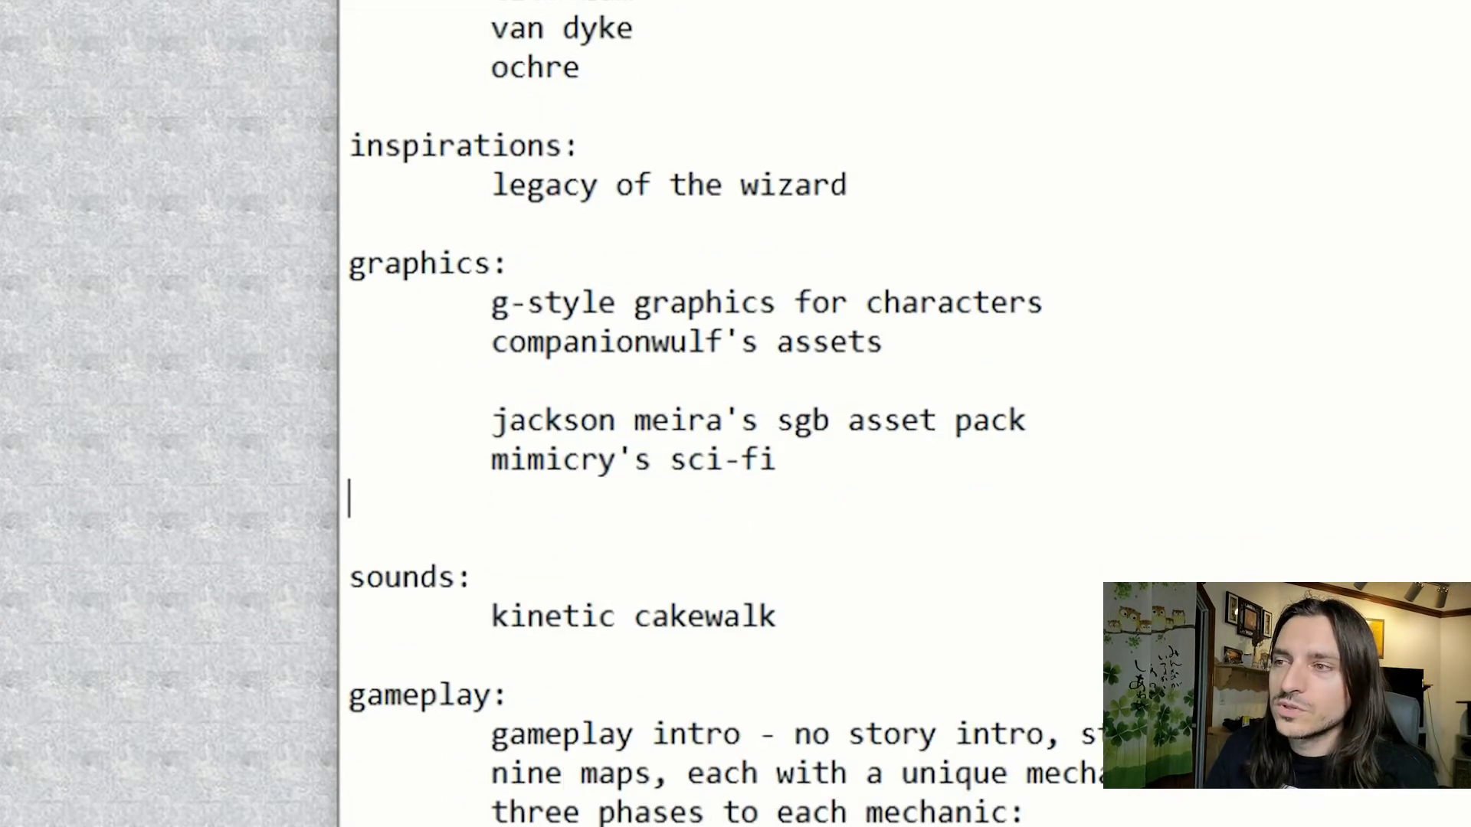
pyautogui.scroll(-3, 843, 413)
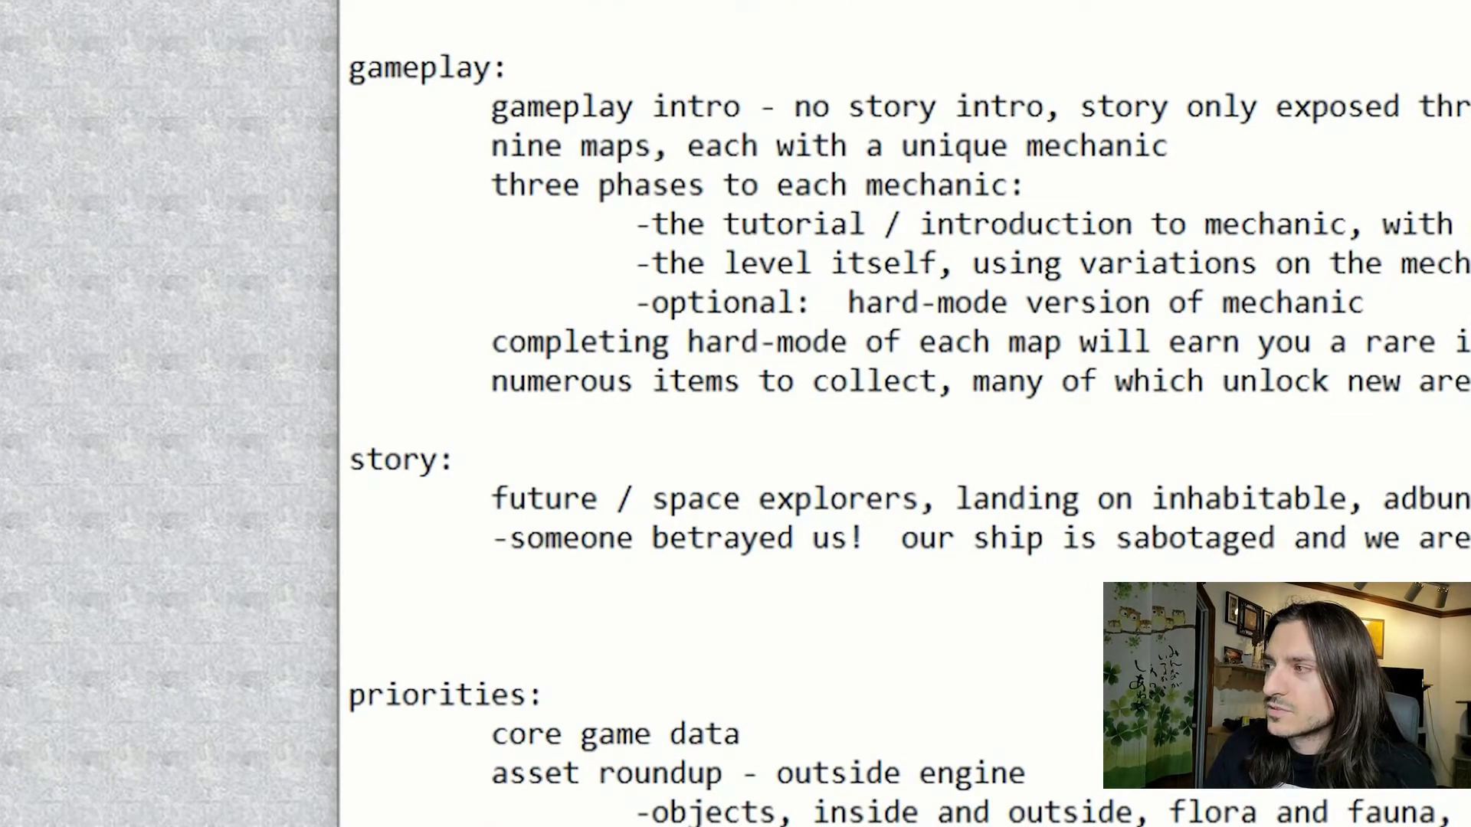
pyautogui.scroll(-2, 843, 414)
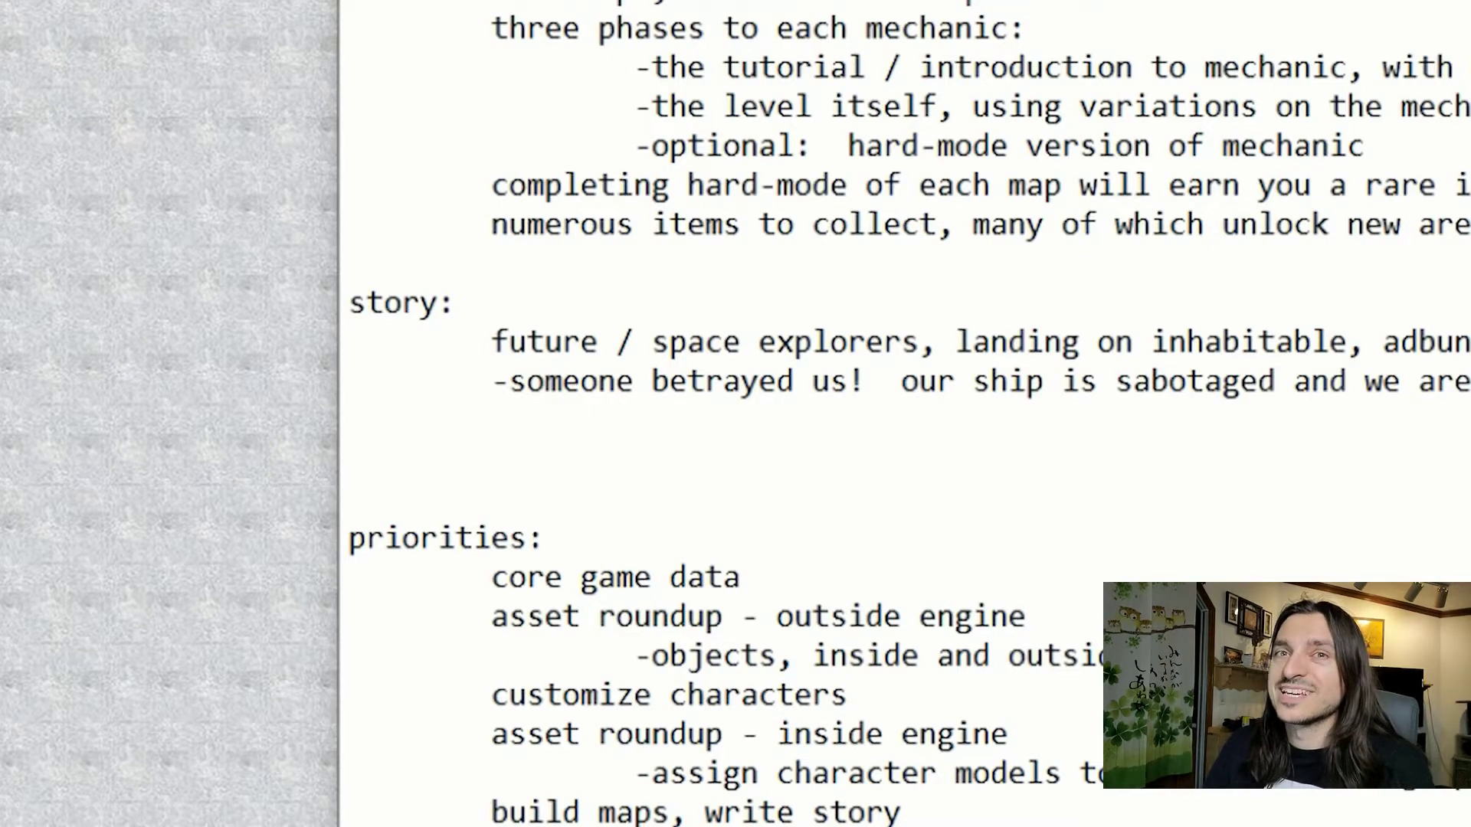
pyautogui.scroll(-7, 843, 414)
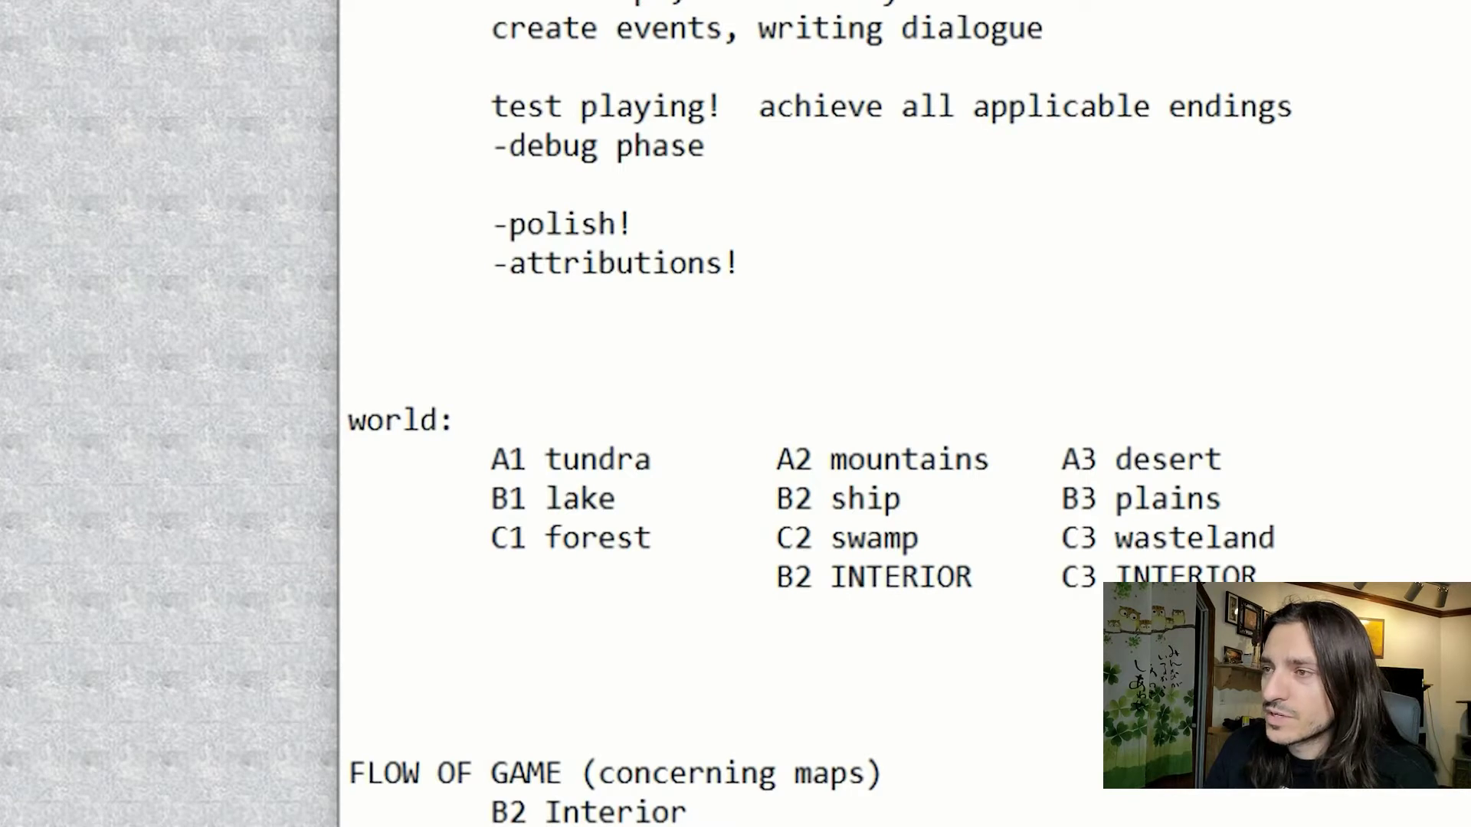
pyautogui.scroll(-1, 843, 414)
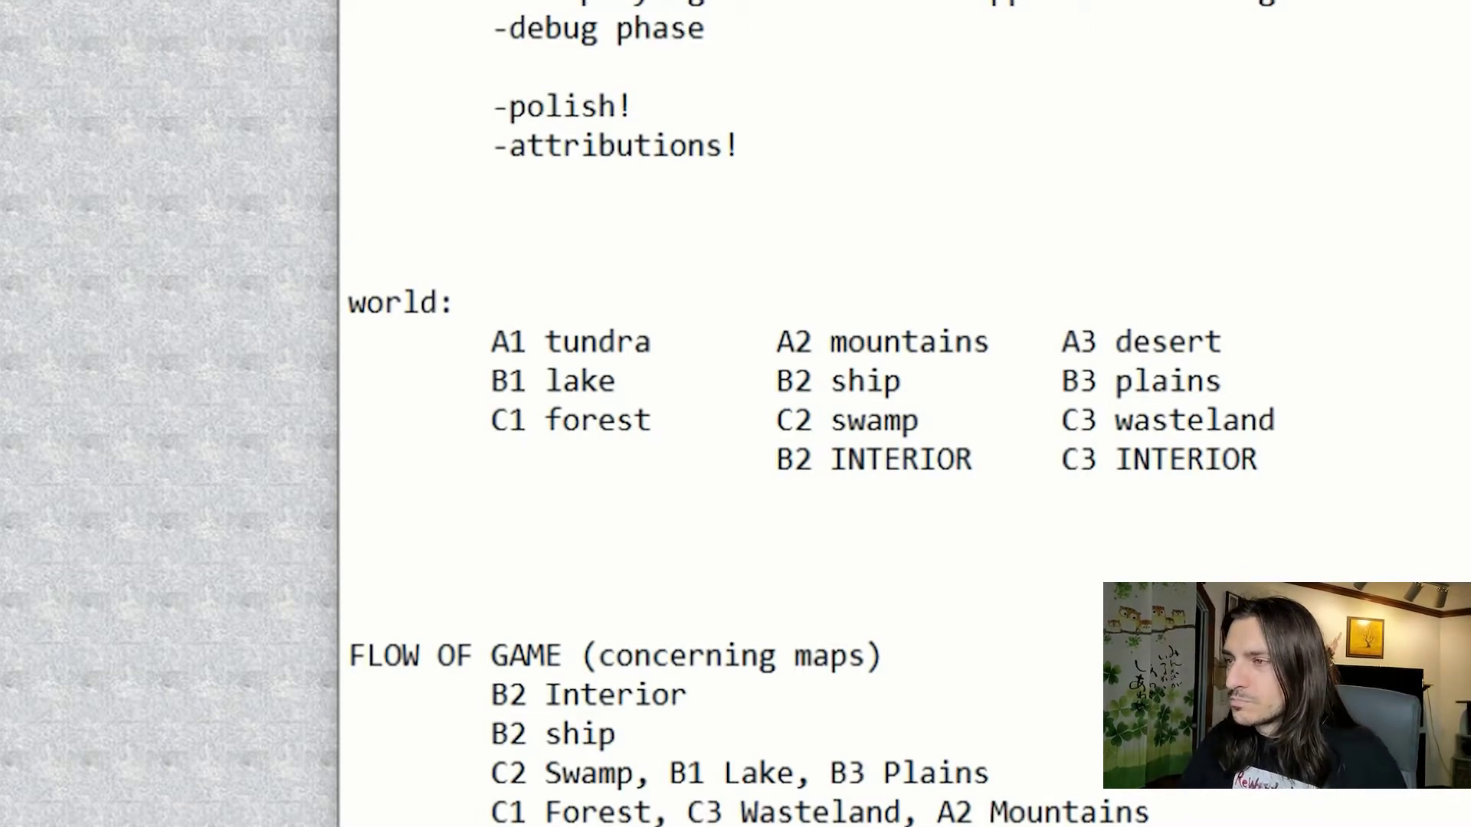
pyautogui.scroll(-1, 811, 414)
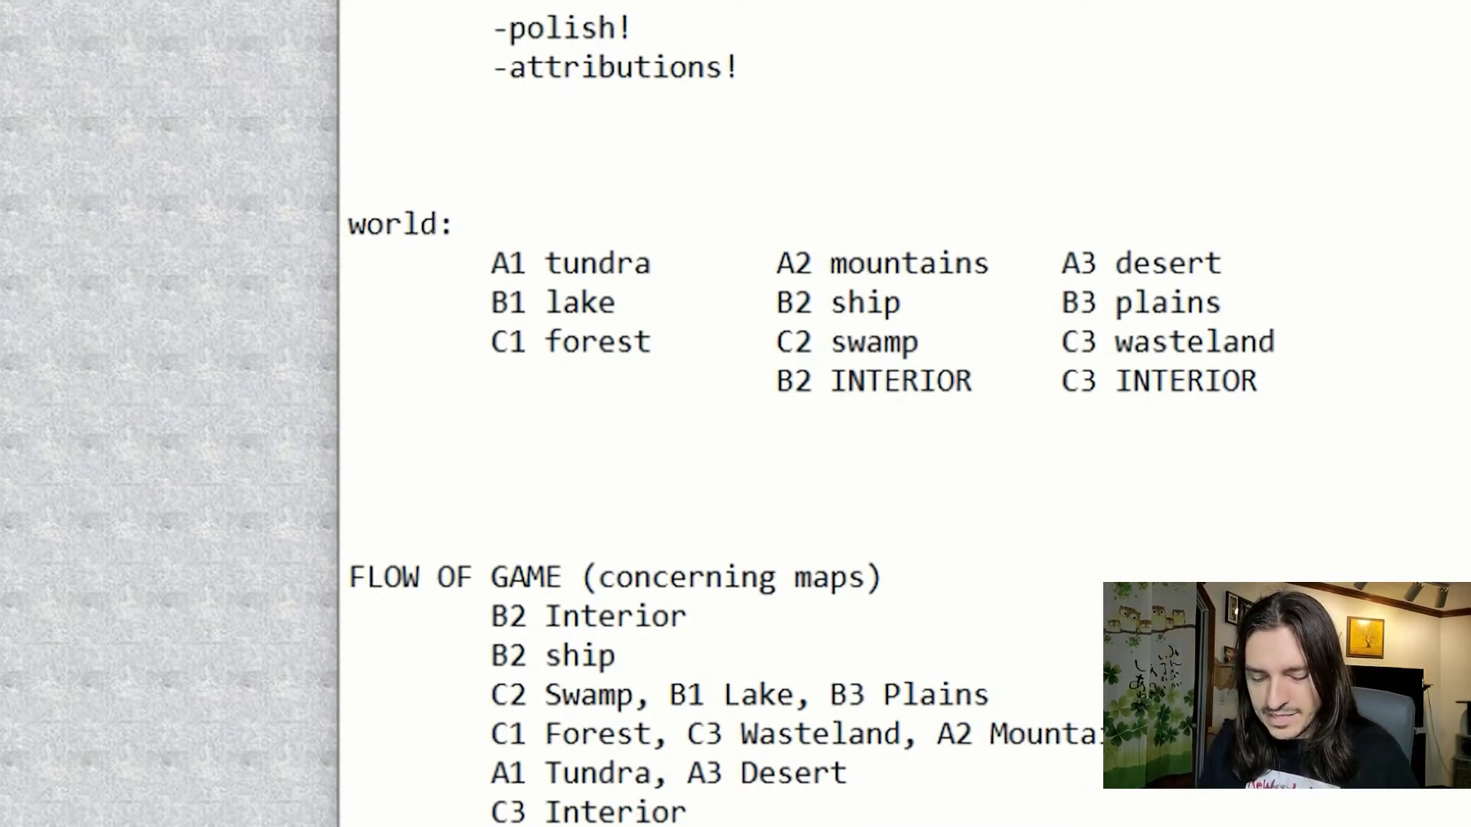
pyautogui.scroll(-1, 811, 414)
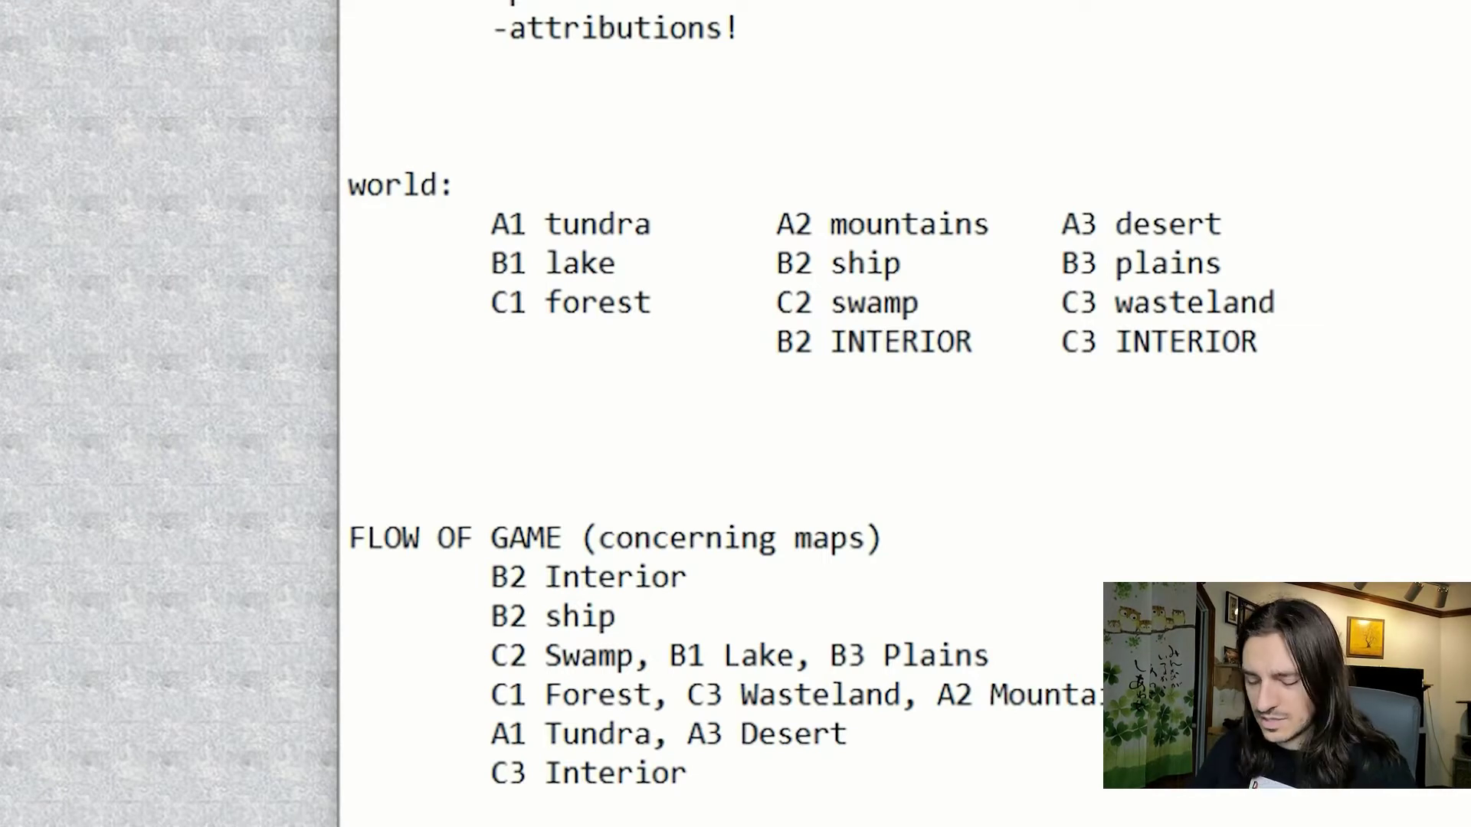
pyautogui.scroll(-1, 811, 420)
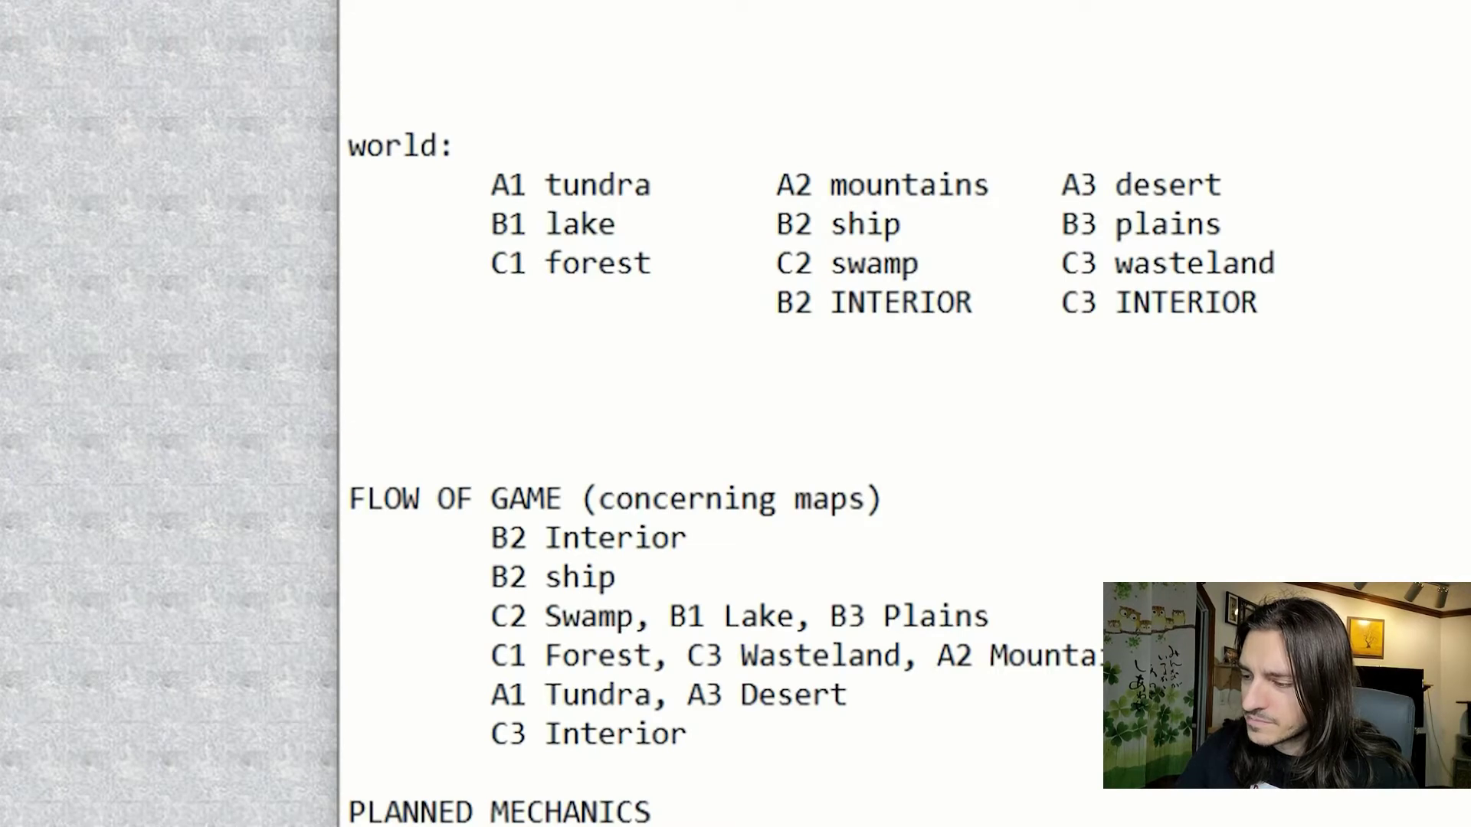
pyautogui.scroll(-3, 912, 742)
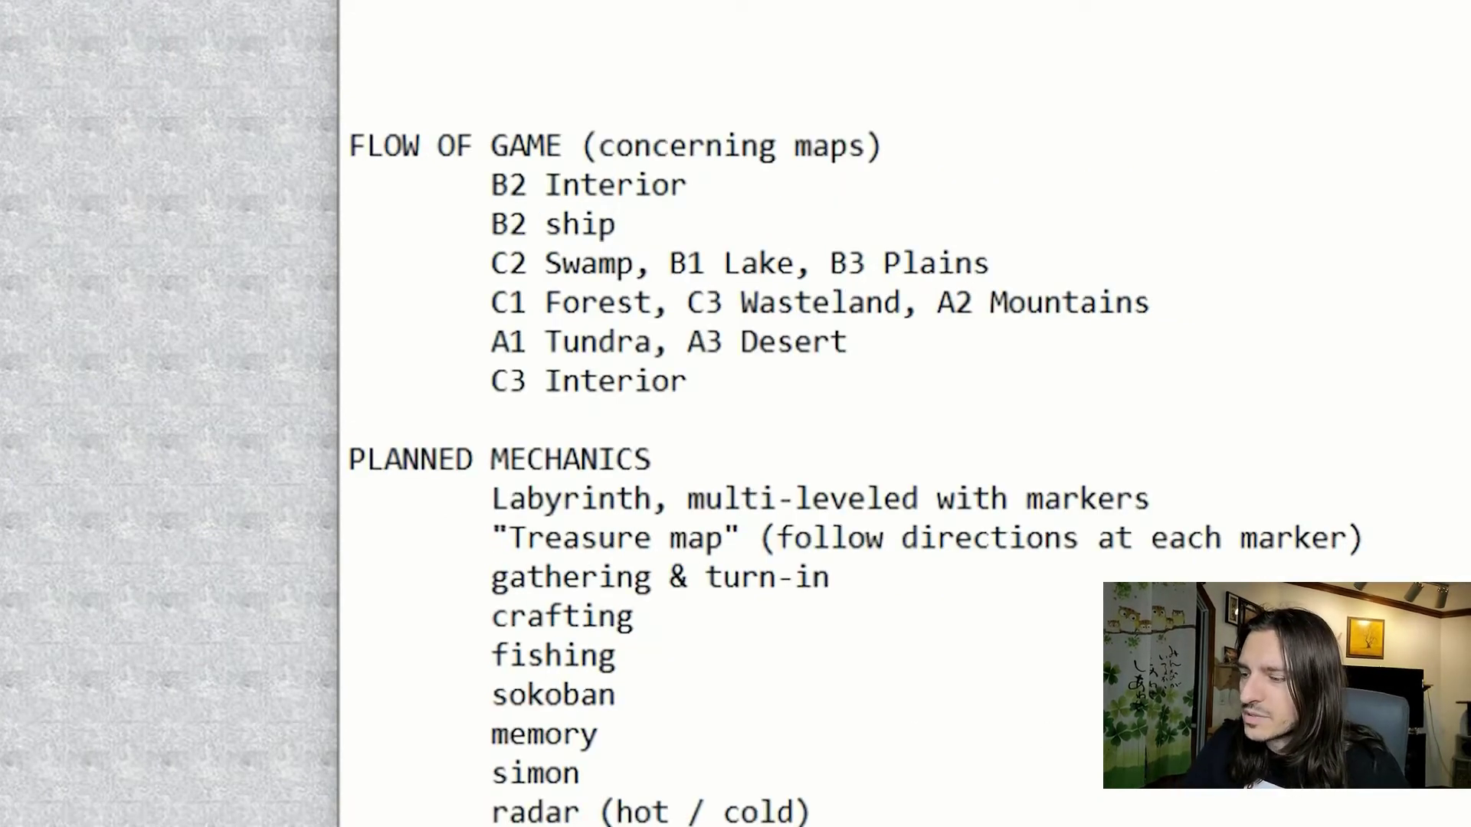
# Append a note beginning with "LOZ L" to the end of the "Treasure map" line under PLANNED MECHANICS
pyautogui.scroll(-1, 856, 458)
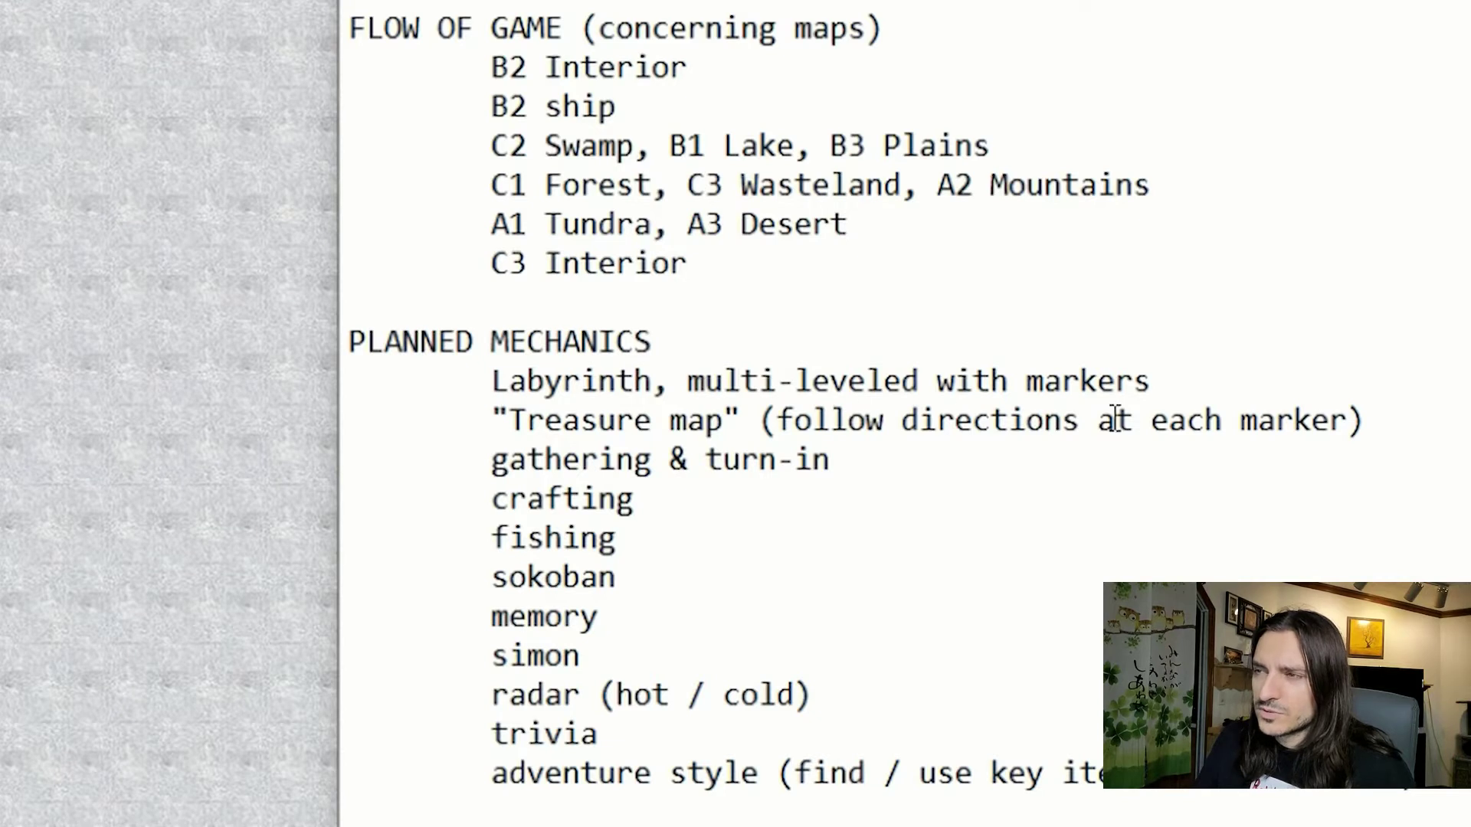
pyautogui.click(1391, 419)
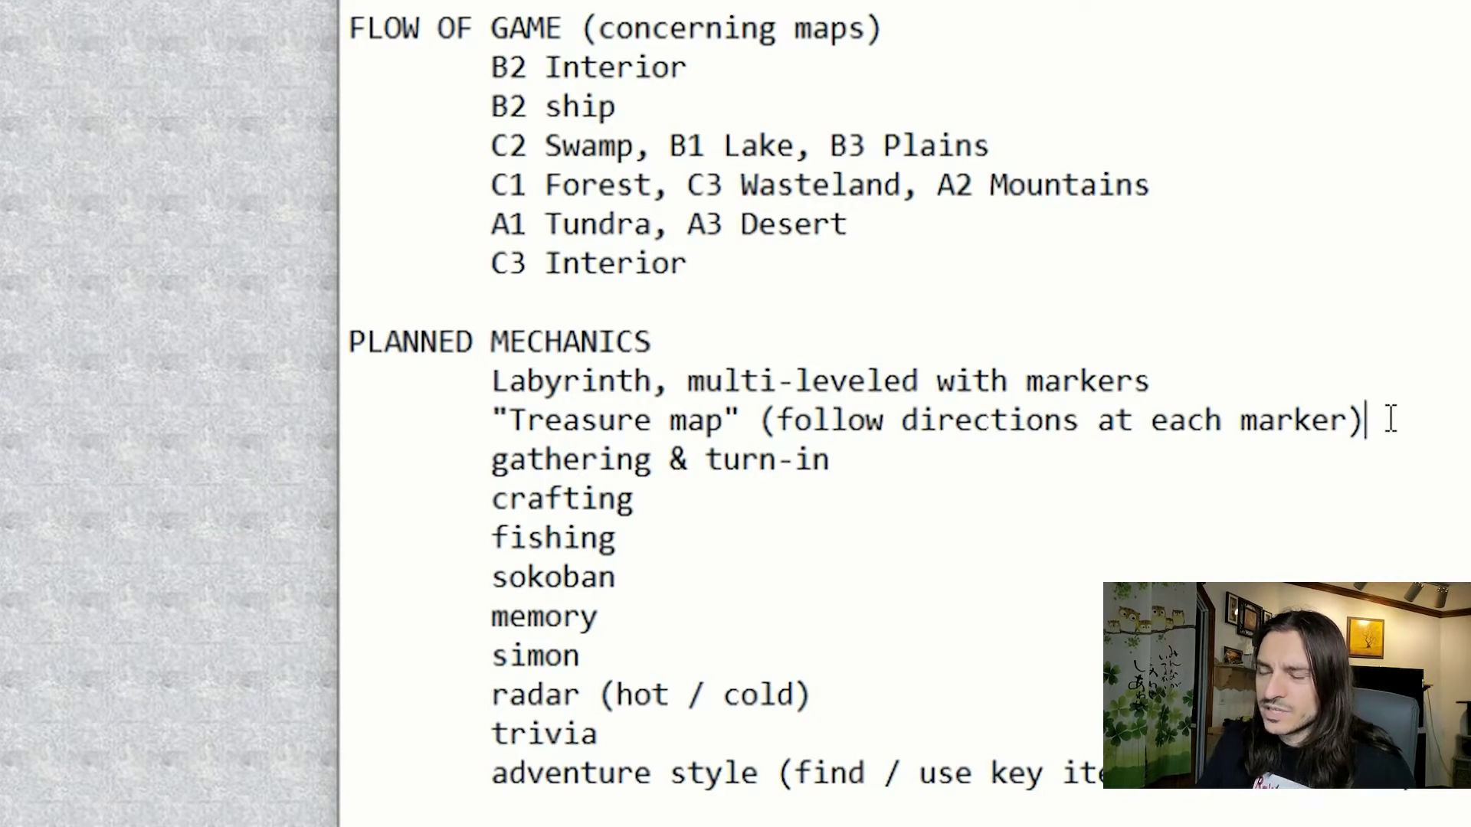
pyautogui.write('LO')
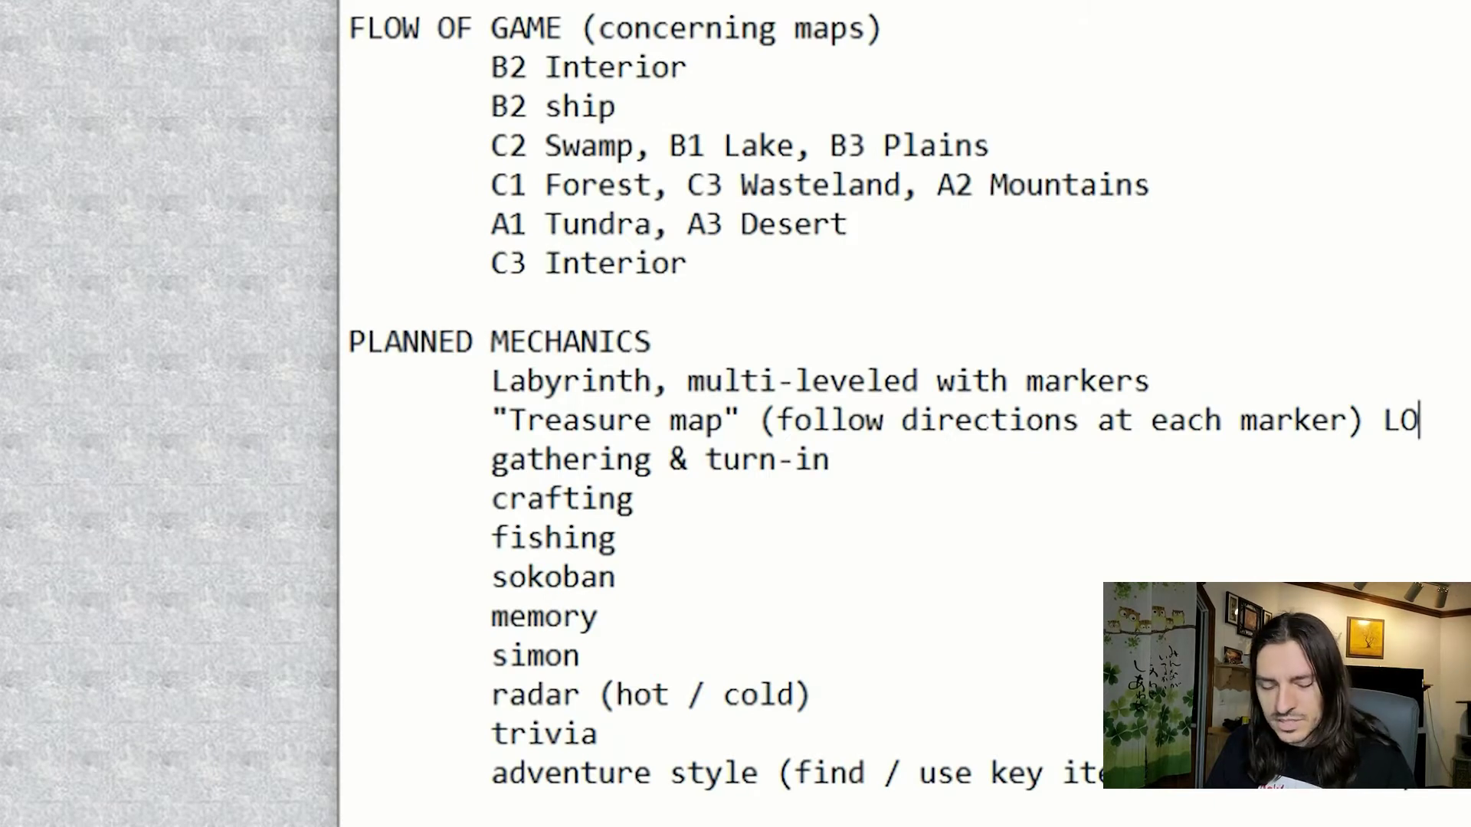
pyautogui.write('Z L')
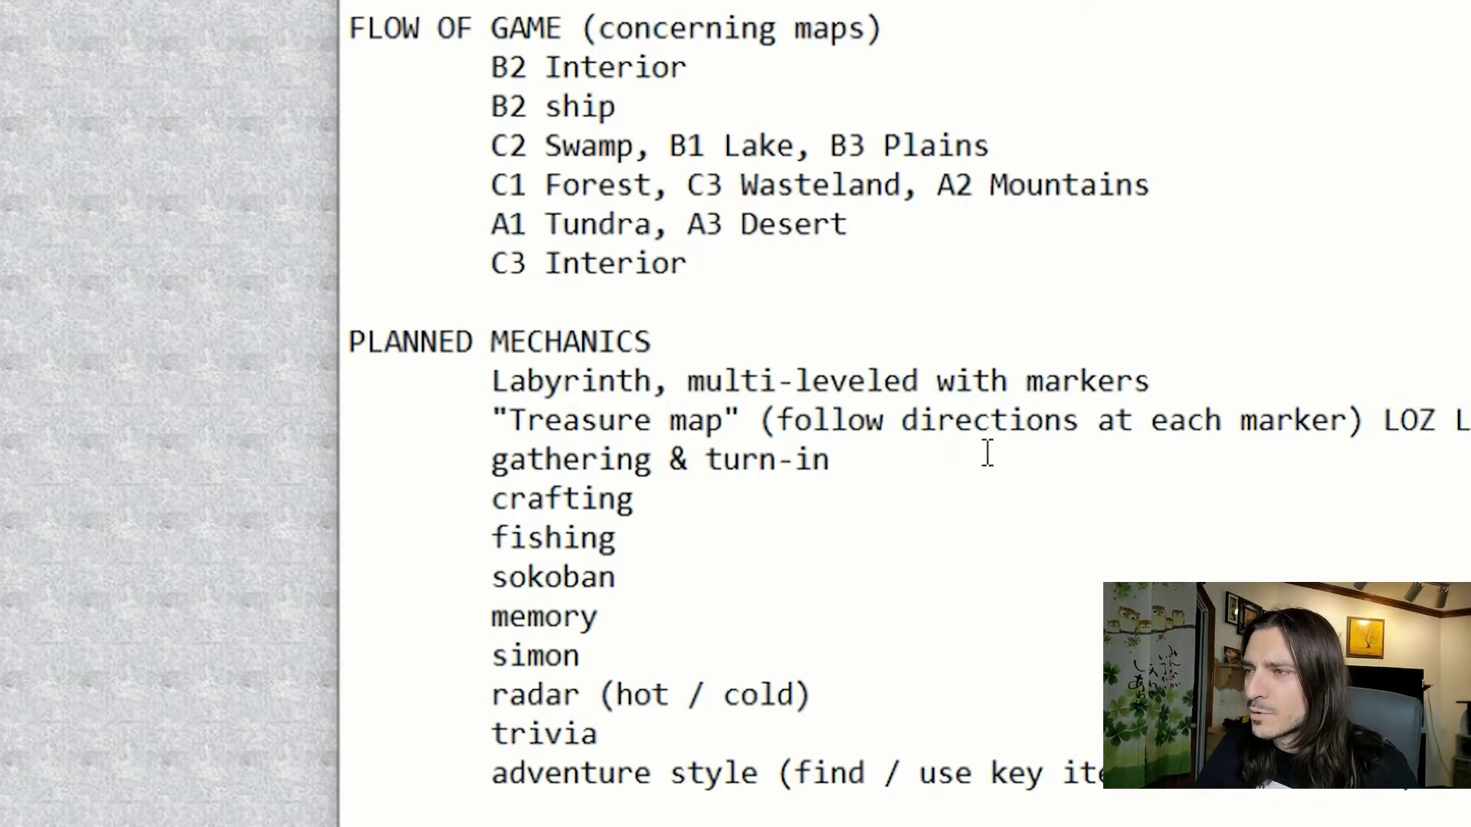
# Label the "gathering & turn-in" mechanic with "B2 Ship Exterior" in front of it, separated by a tab
pyautogui.click(902, 460)
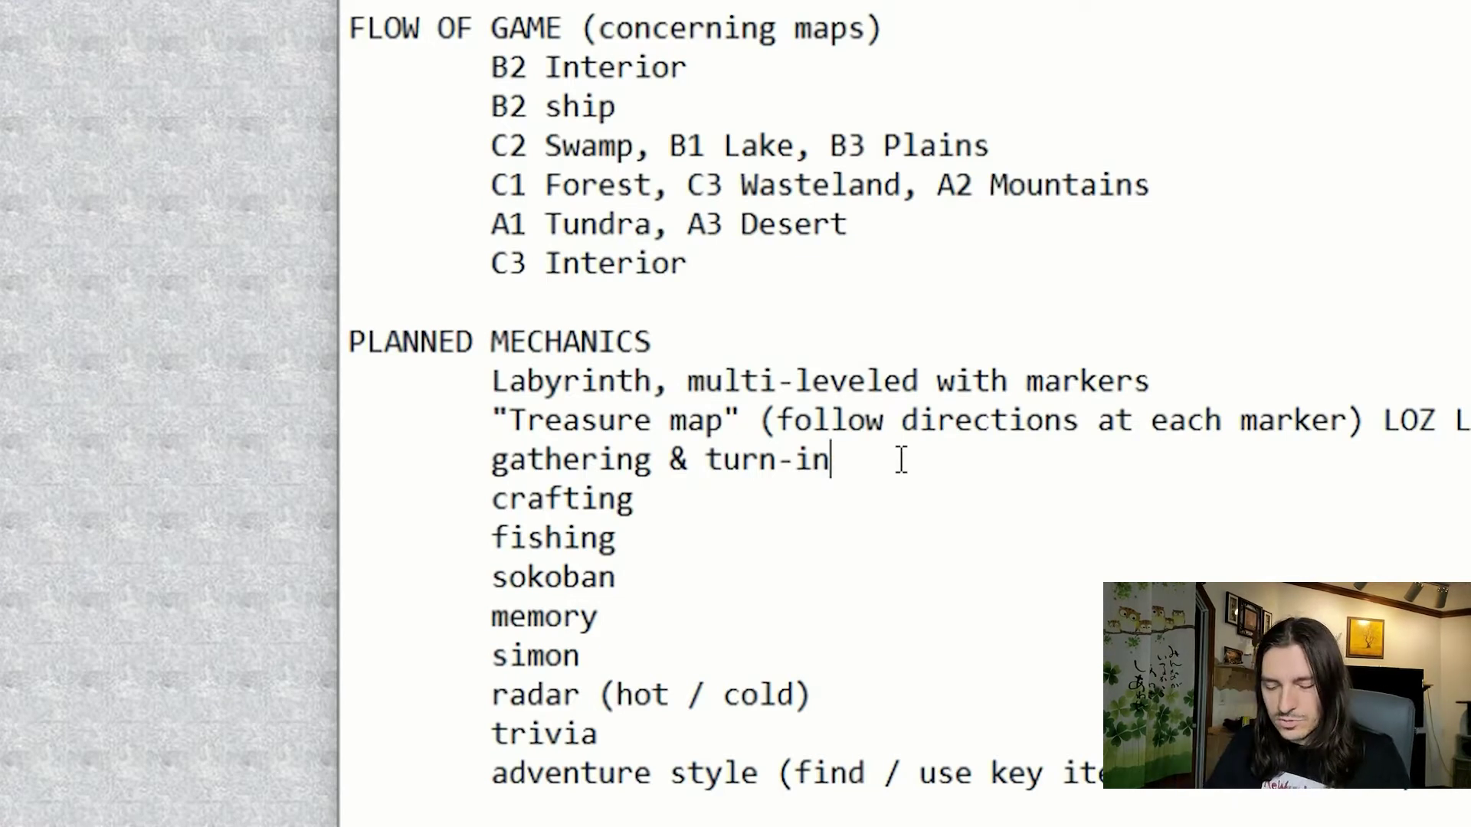
pyautogui.press('Home')
pyautogui.write('B2 Ship Exterior')
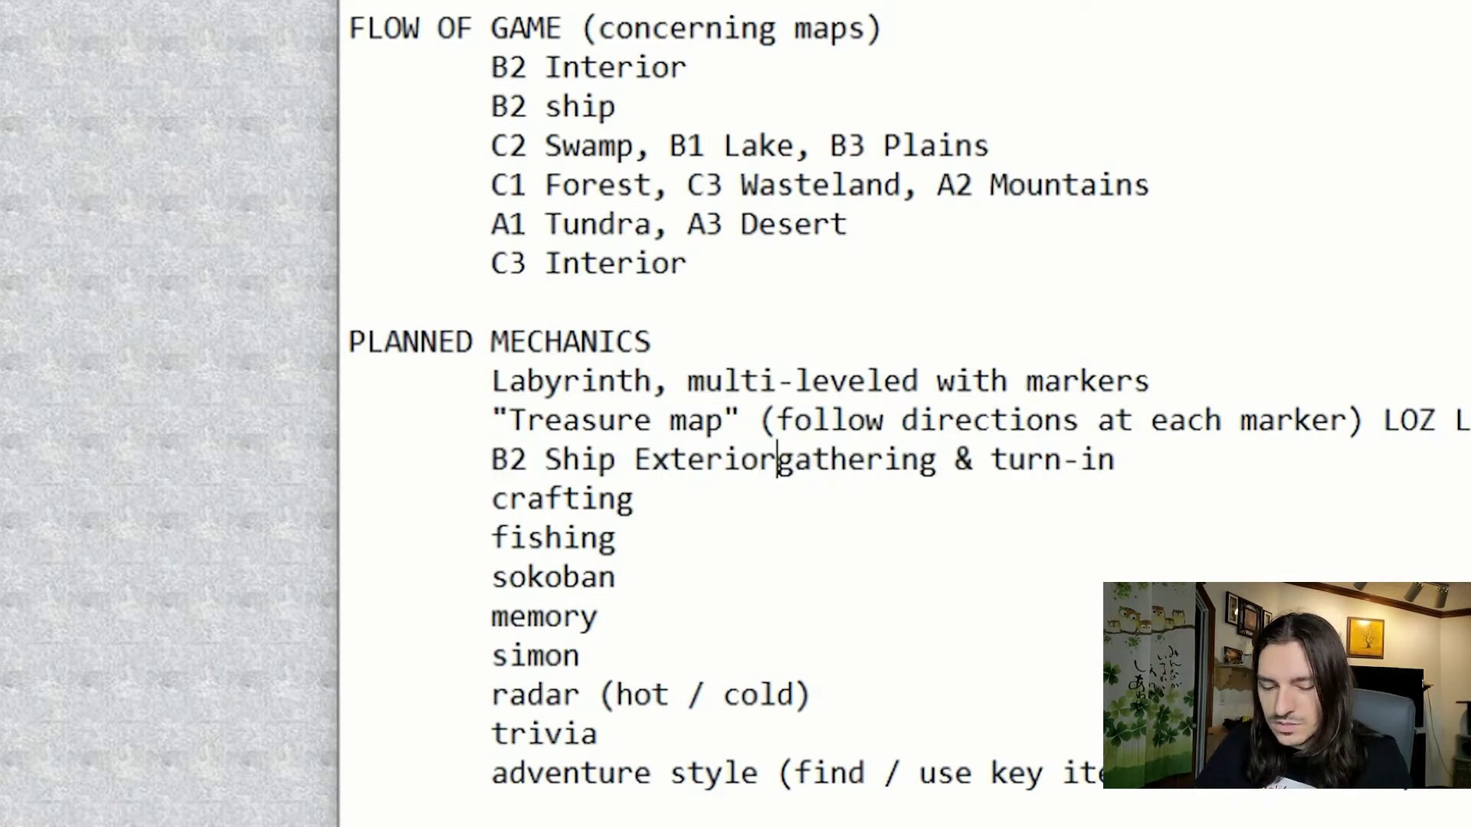
pyautogui.press('Tab')
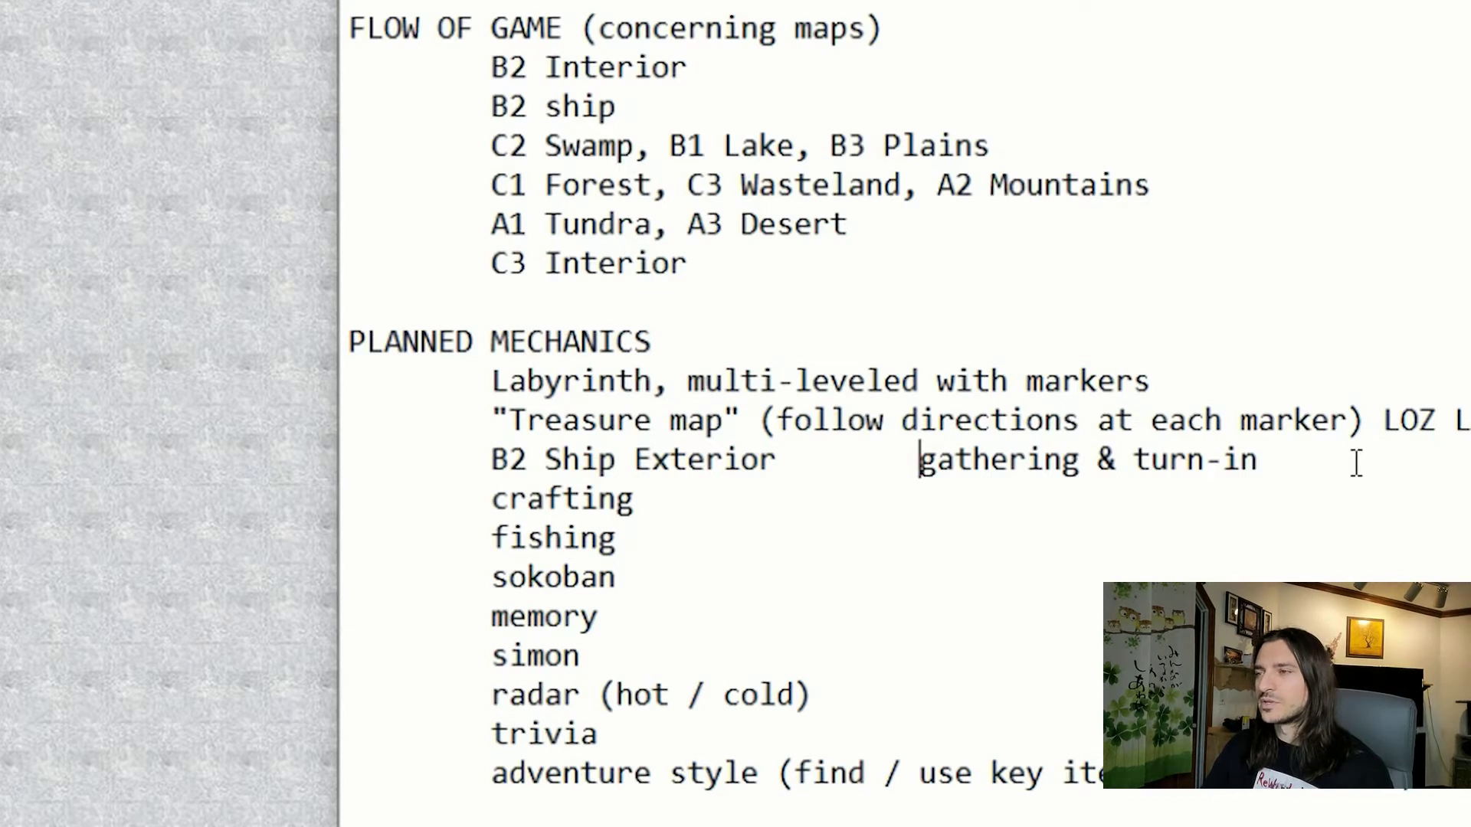
pyautogui.click(1396, 458)
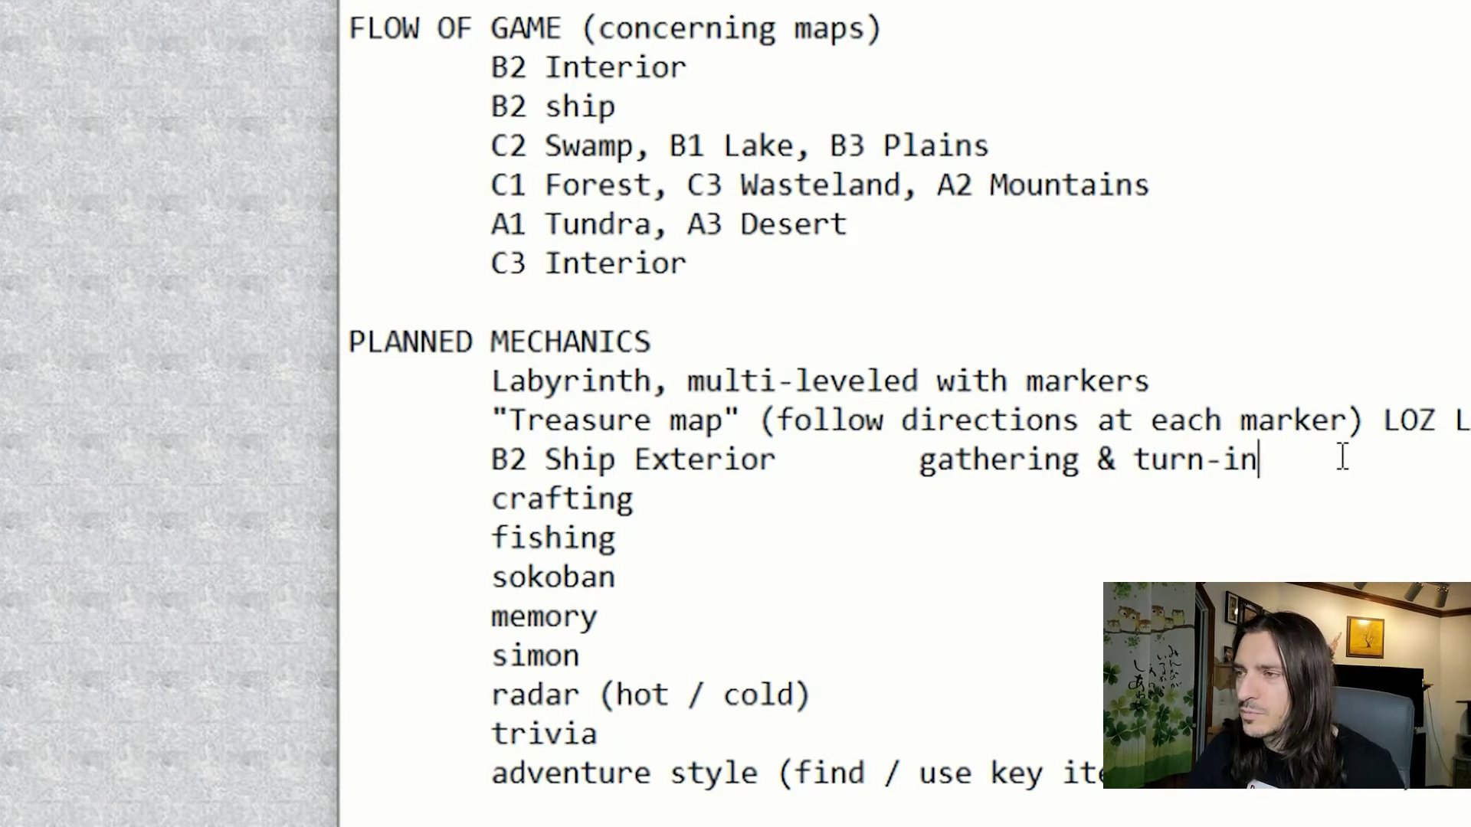
pyautogui.press('Right')
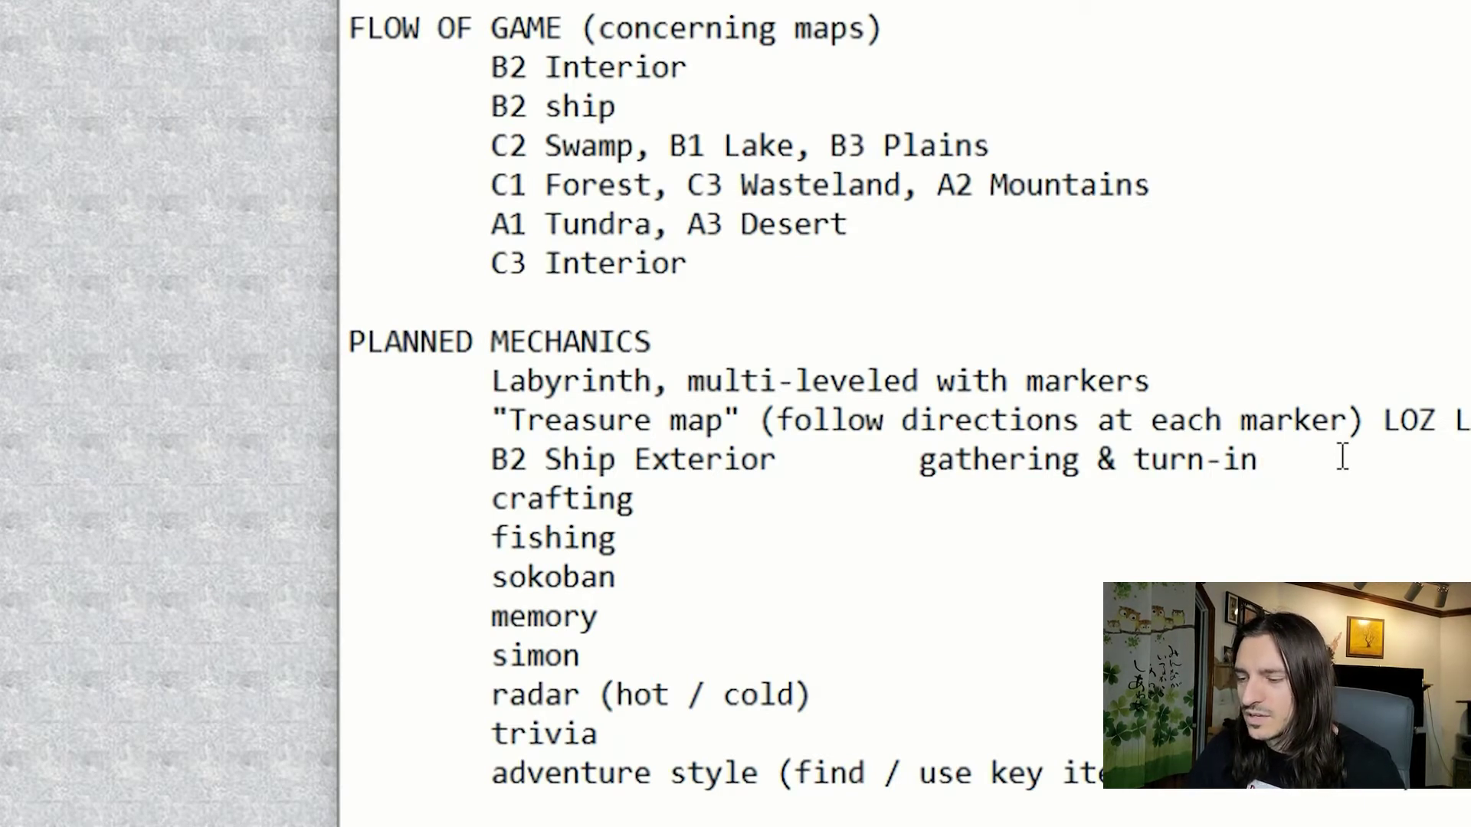
# Label the "crafting" mechanic with "B2 Ship Interior" in front of it, aligning crafting with the mechanic above
pyautogui.press('Tab')
pyautogui.write('B2 Ship Interior')
pyautogui.press('Tab')
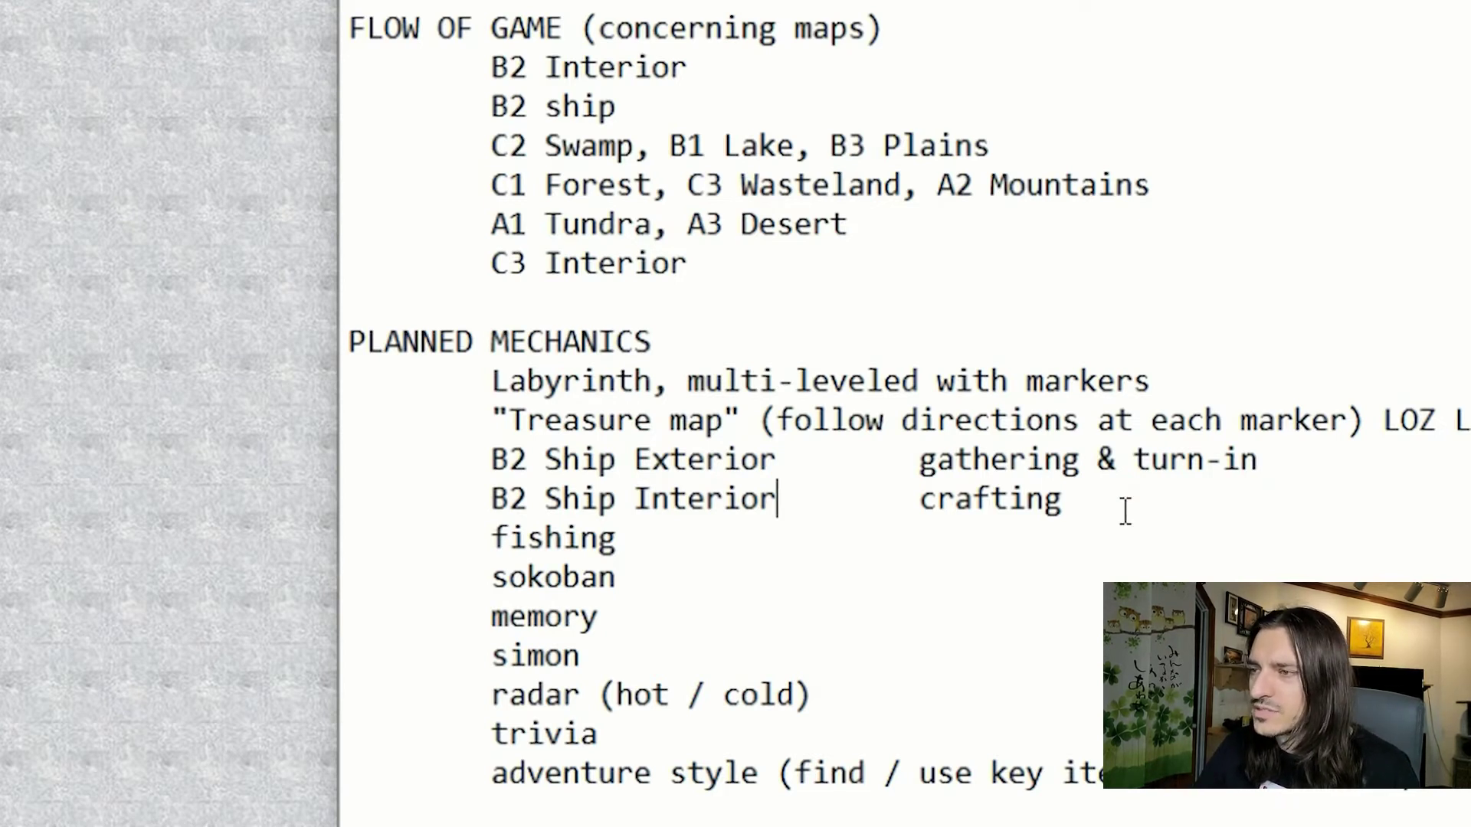
# Label the "fishing" mechanic with "B1 Lake" in front of it, aligning fishing with the mechanics column
pyautogui.click(1109, 502)
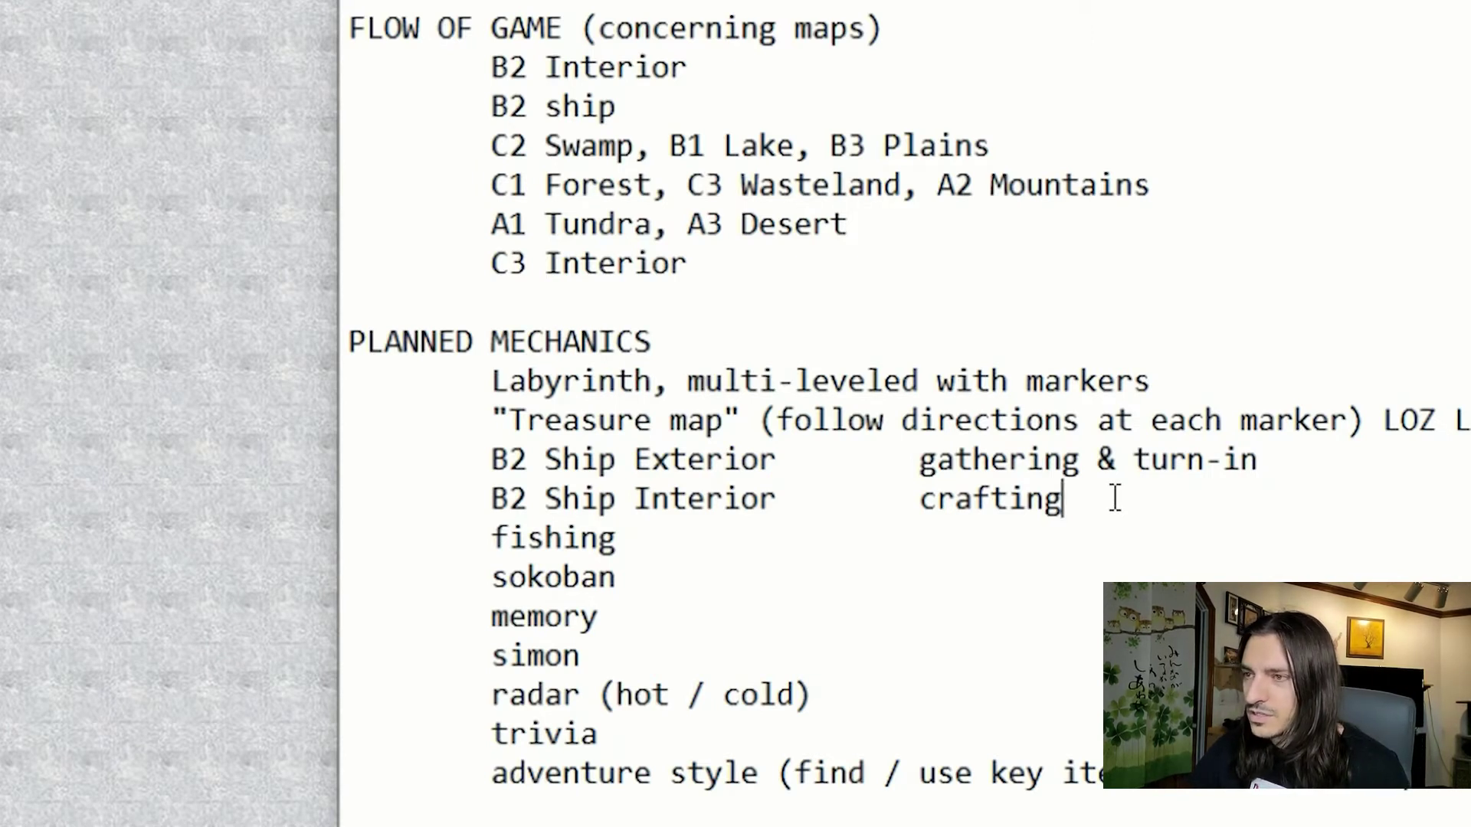
pyautogui.press('Right')
pyautogui.press('Tab')
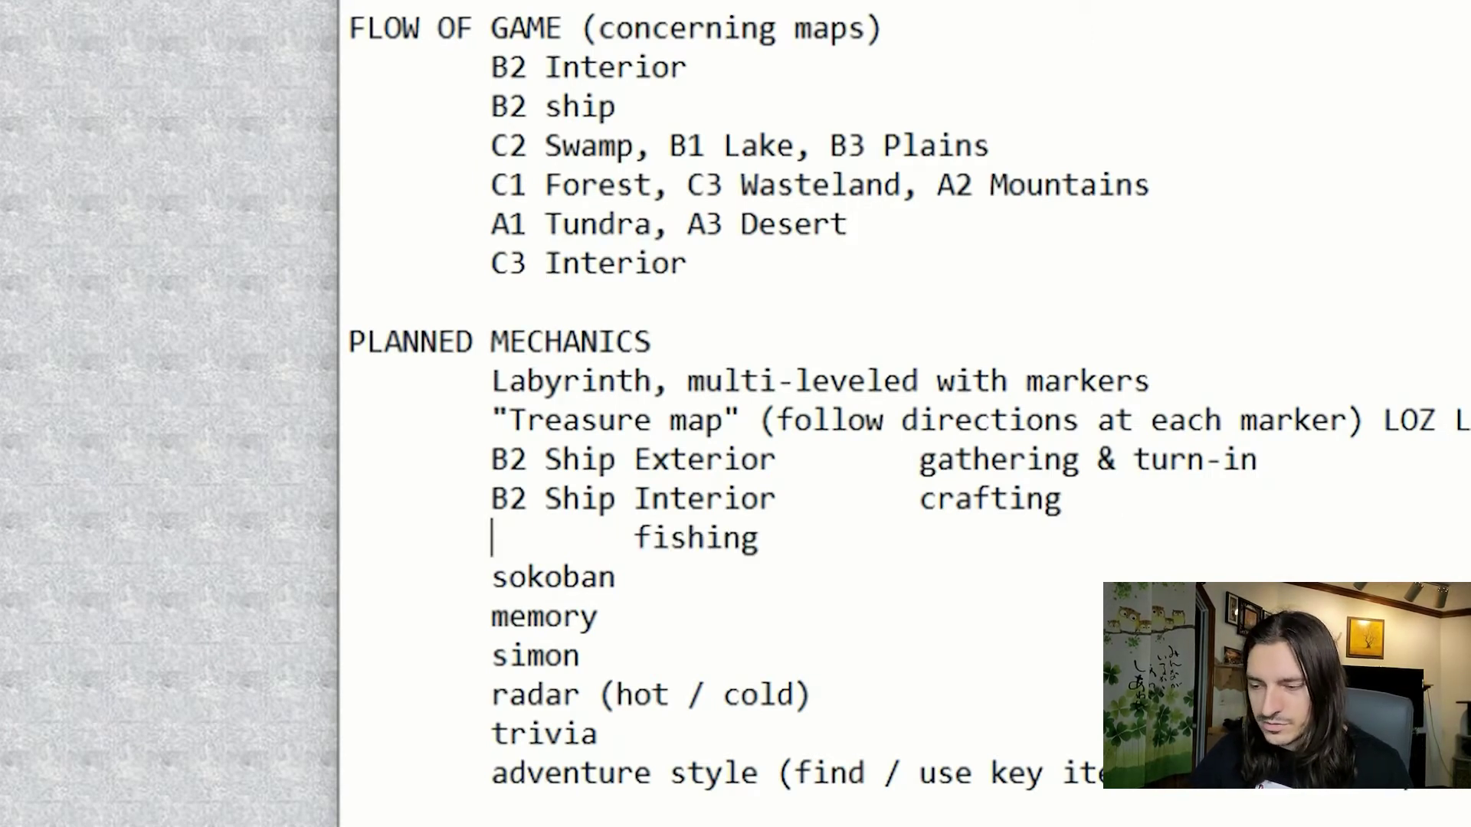
pyautogui.write('B1')
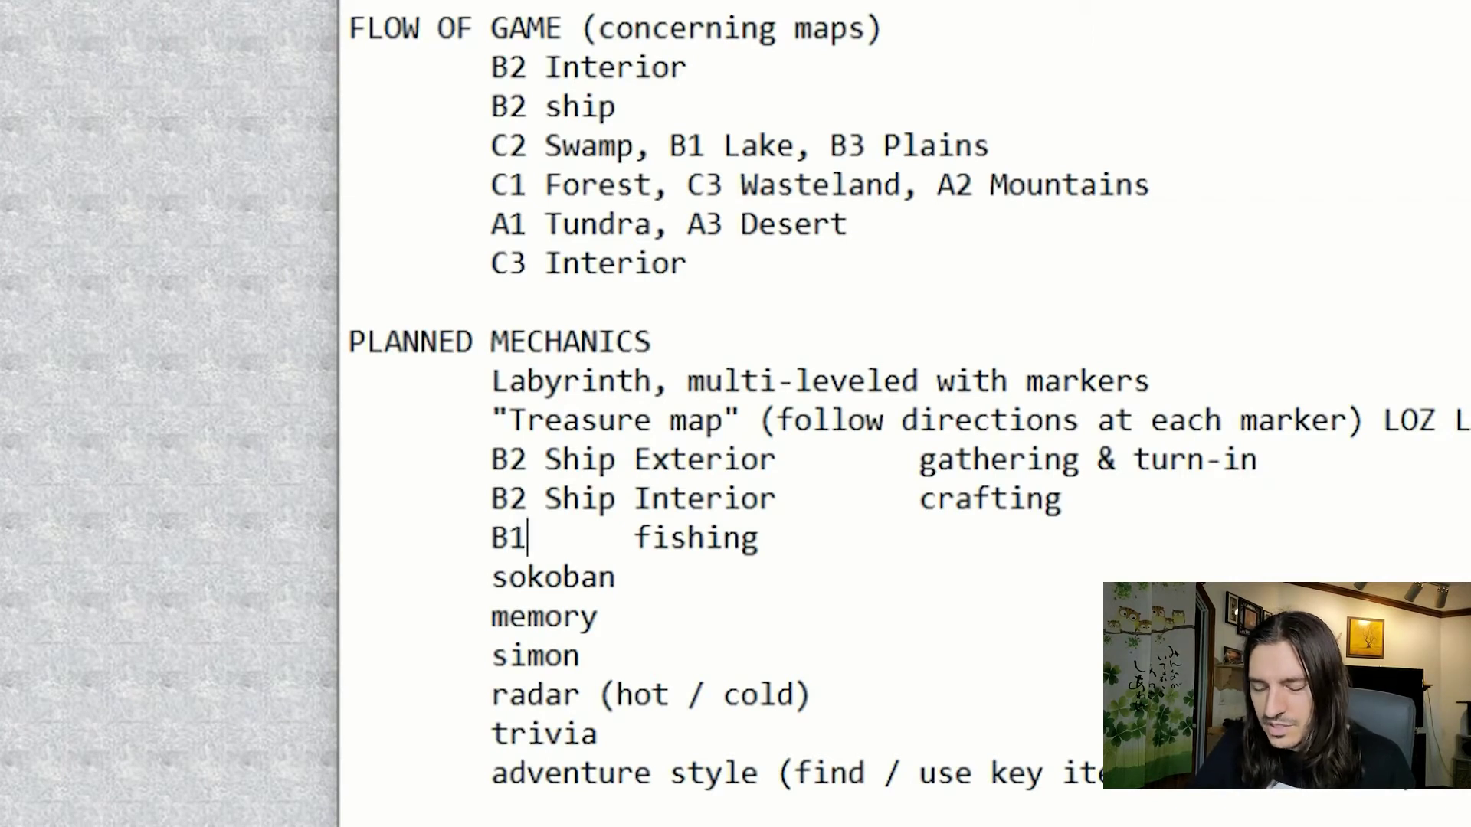
pyautogui.write(' L')
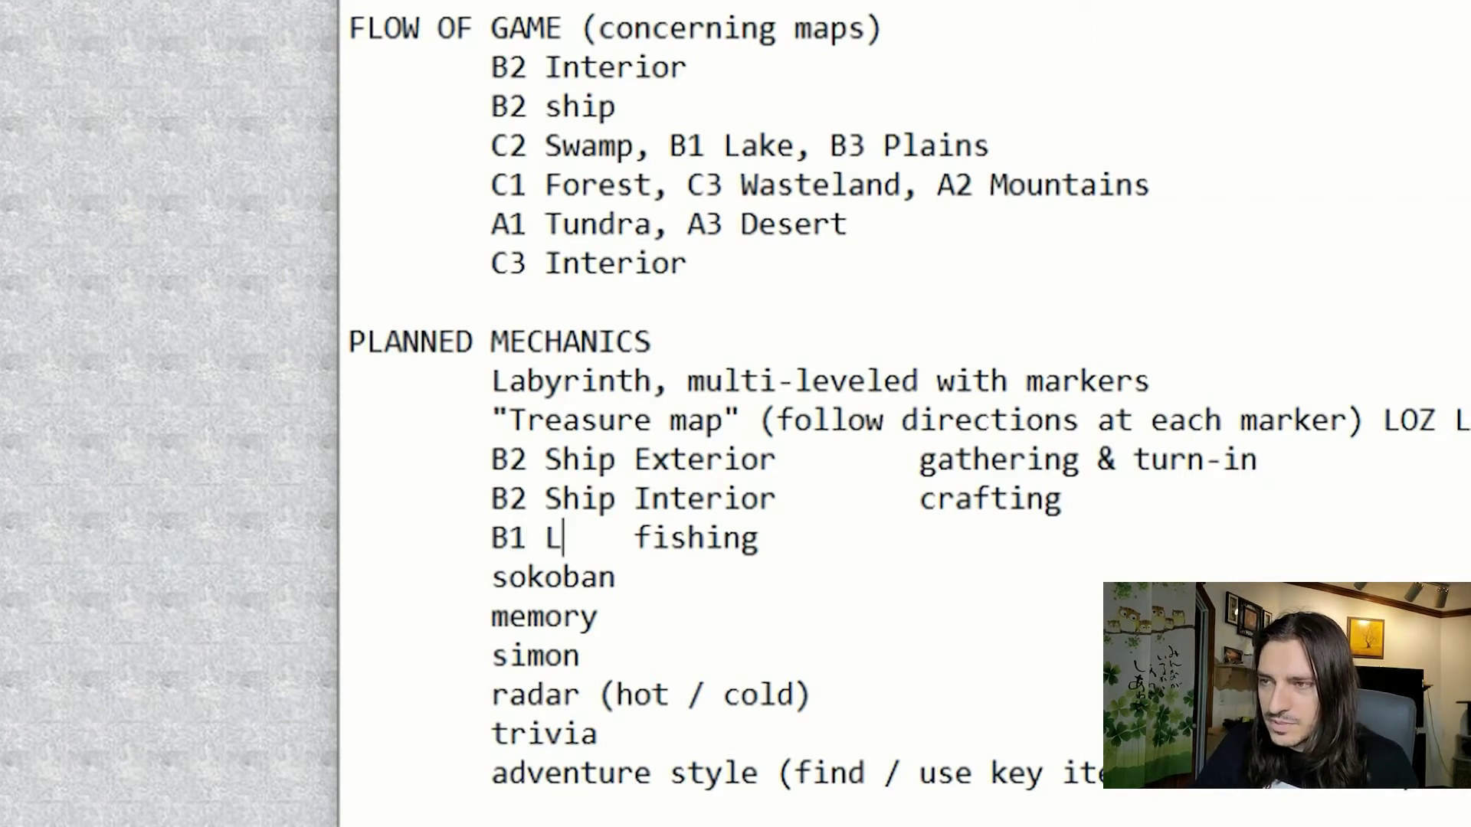
pyautogui.write('ake')
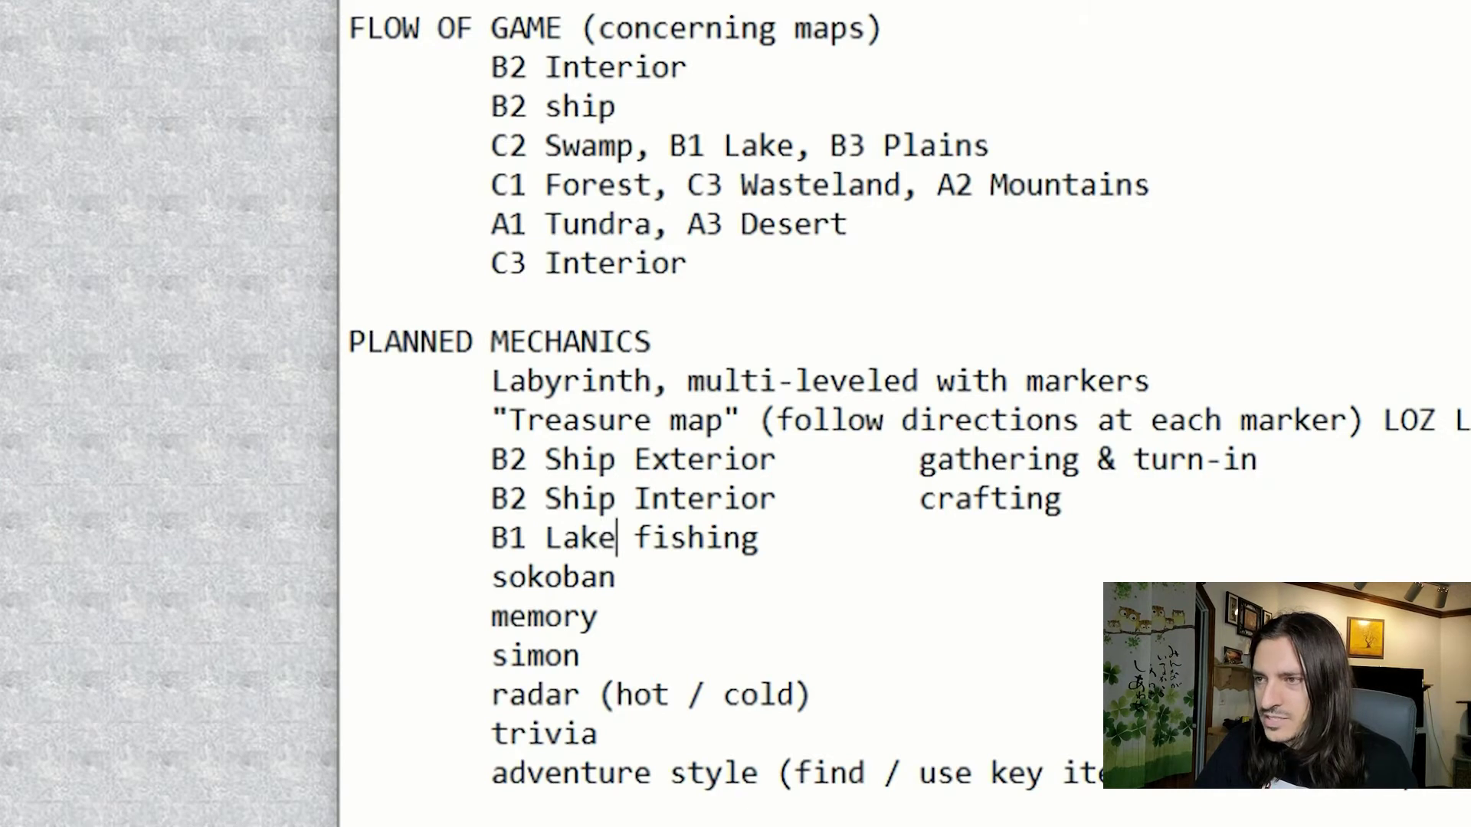
pyautogui.press('Tab')
pyautogui.press('Tab')
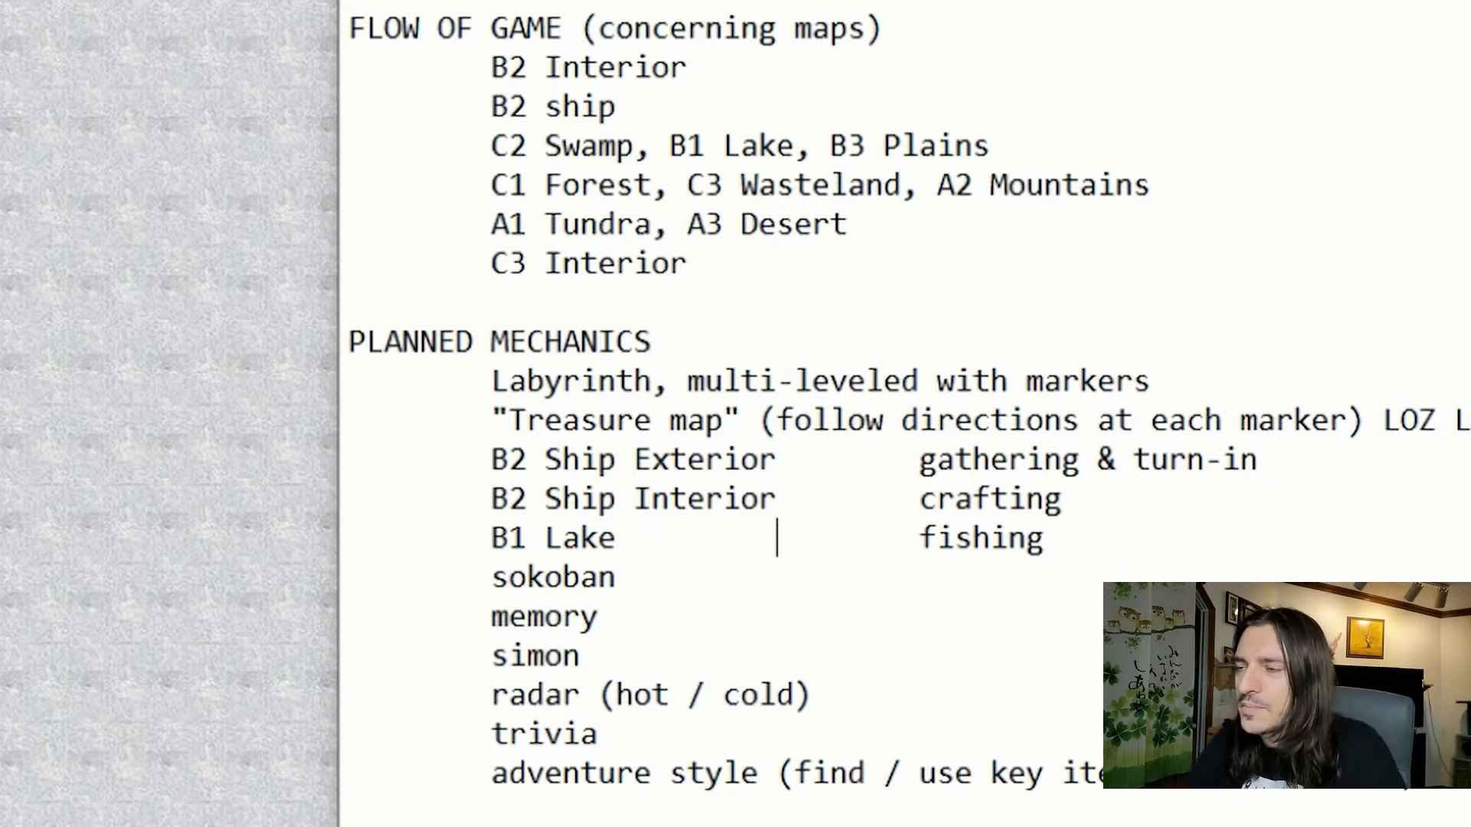
# Label the "sokoban" mechanic with "A1 Mountain" in front of it, aligning sokoban with the mechanics column
pyautogui.click(1183, 528)
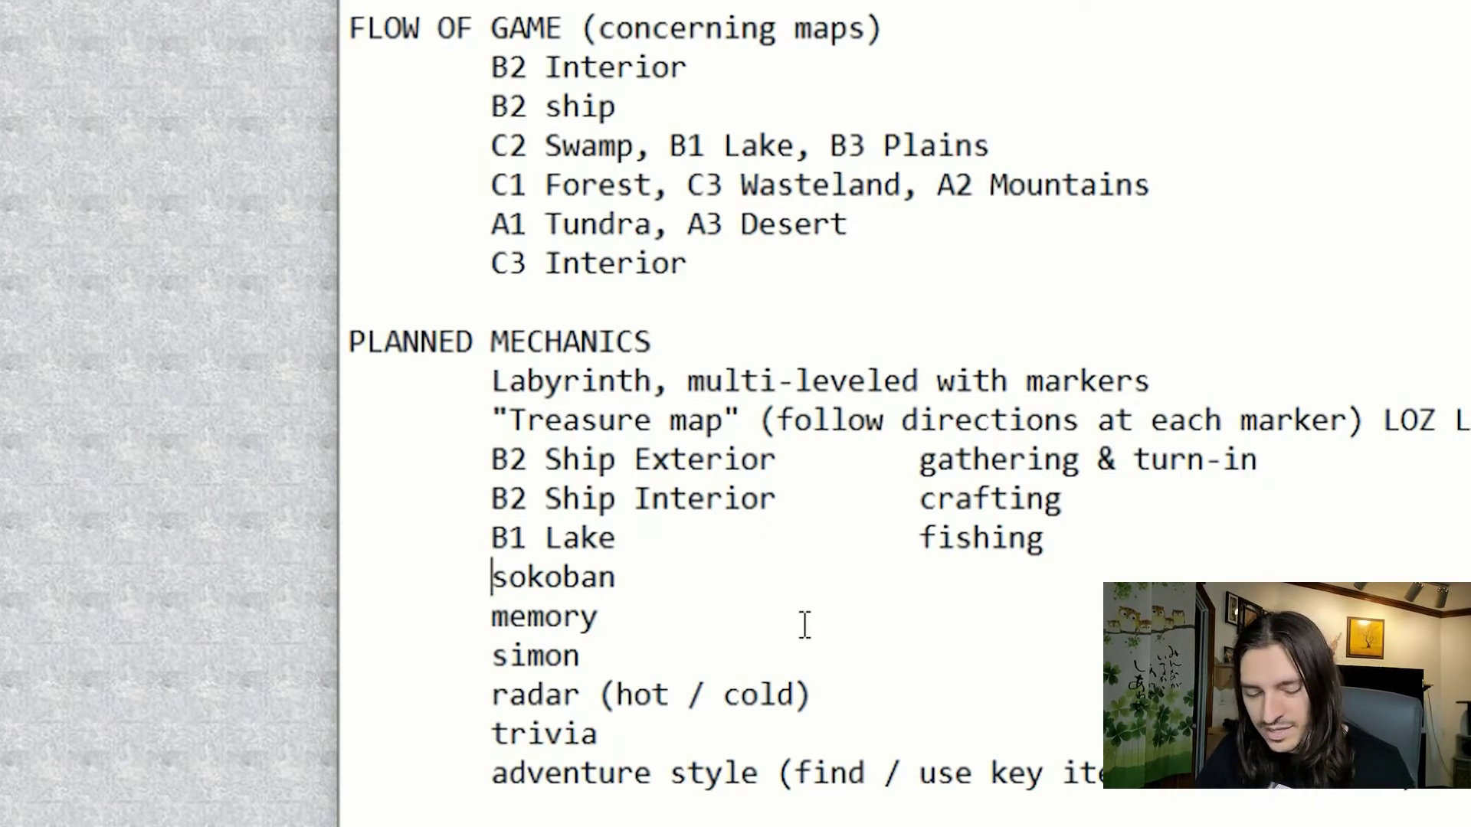
pyautogui.write('A1 M')
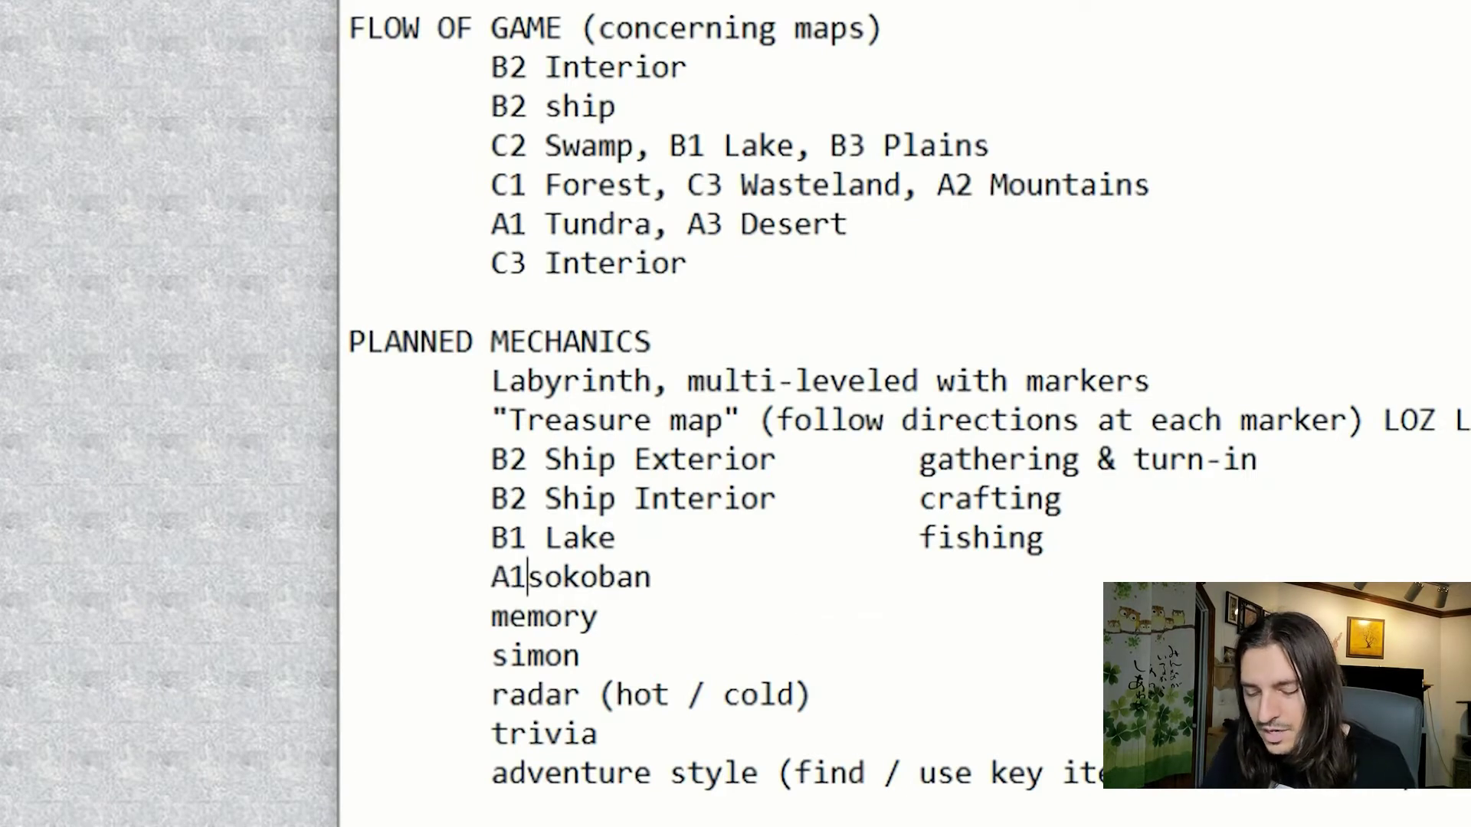
pyautogui.write('ountain')
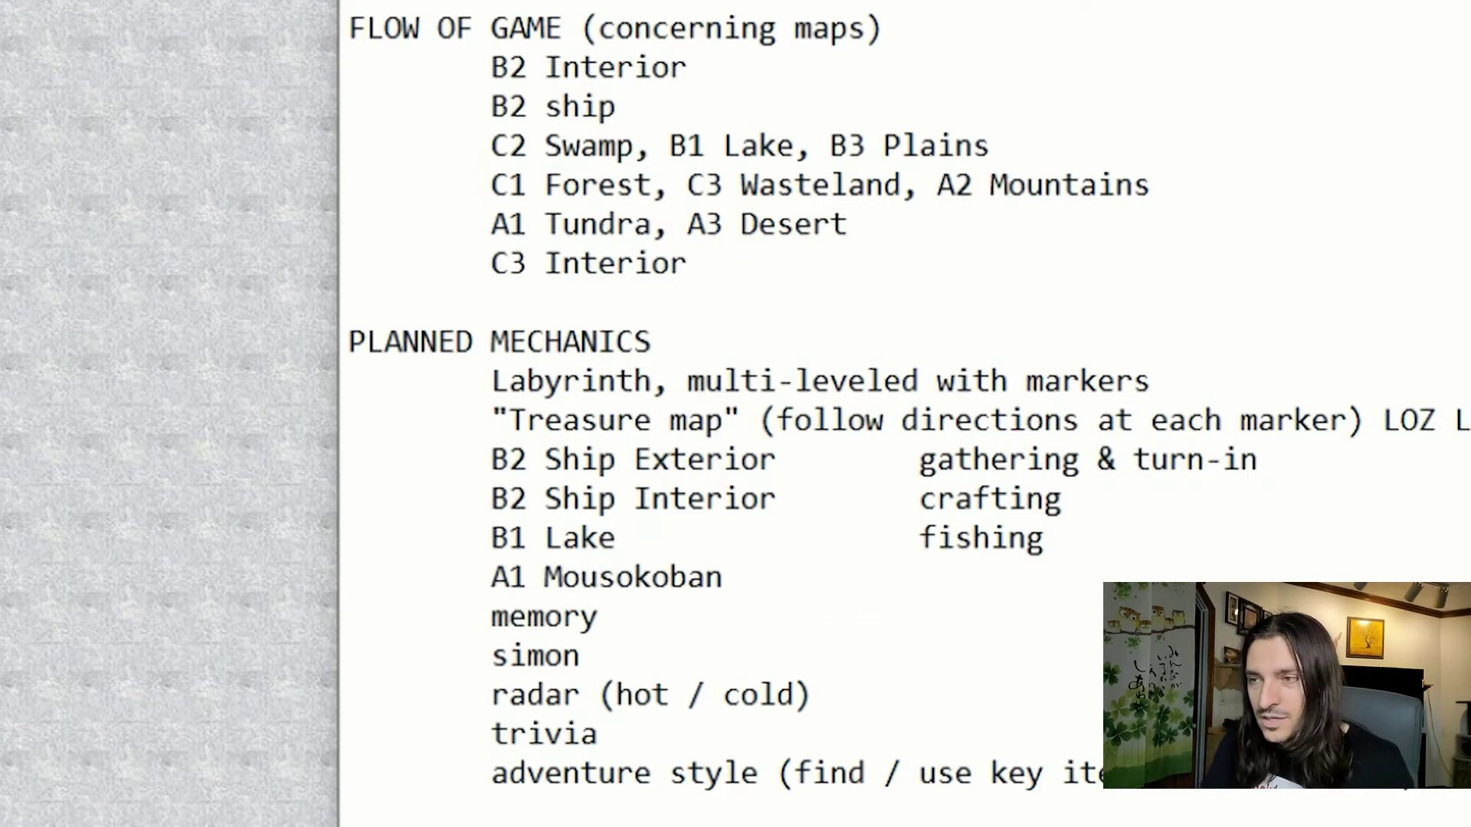
pyautogui.press('Tab')
pyautogui.press('Tab')
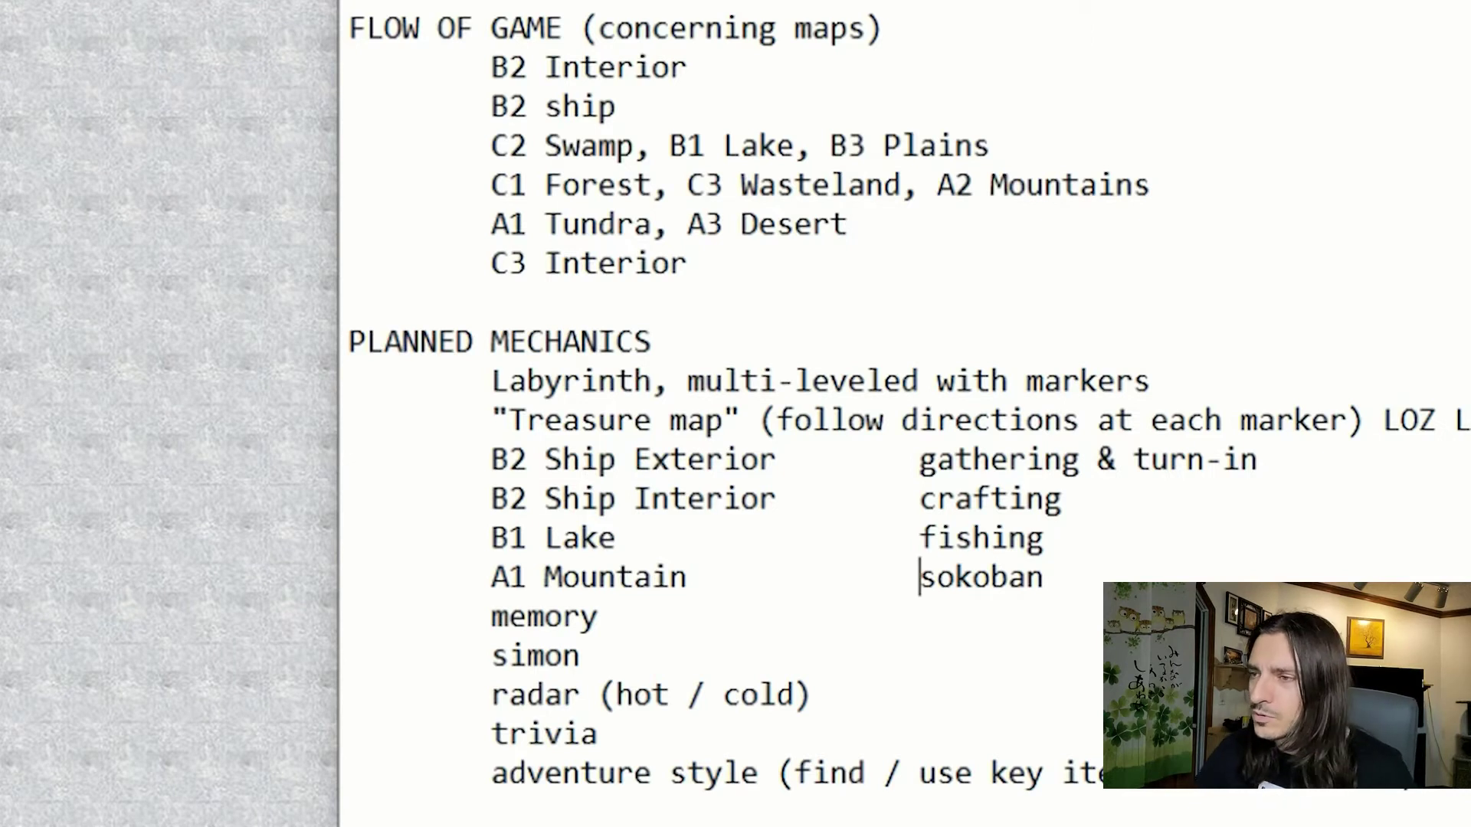
# Label the "memory" mechanic with "C3 Wasteland" in front of it, aligning memory with the mechanics column
pyautogui.click(493, 616)
pyautogui.press('Tab')
pyautogui.press('Tab')
pyautogui.press('Tab')
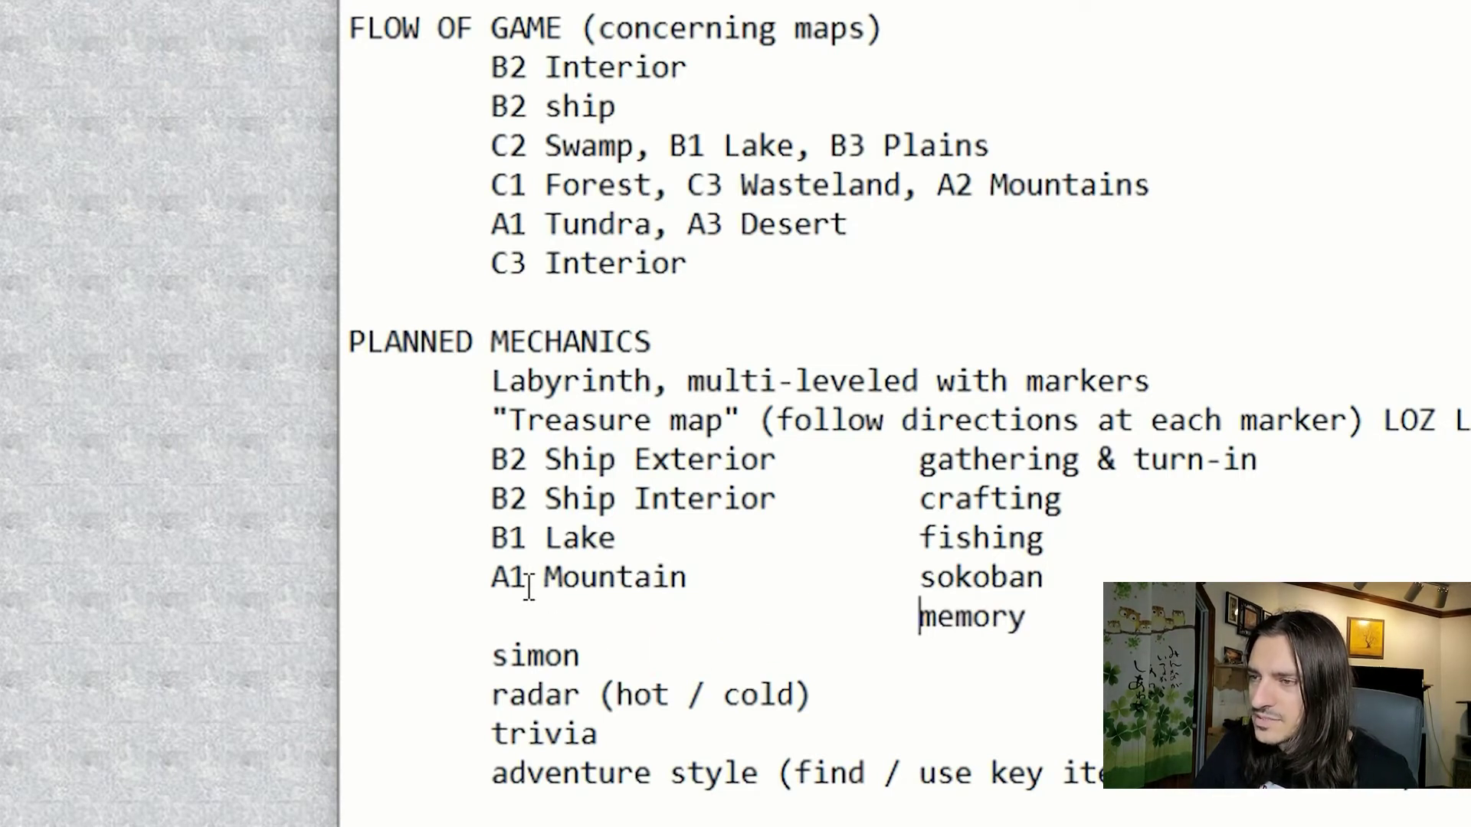
pyautogui.click(502, 615)
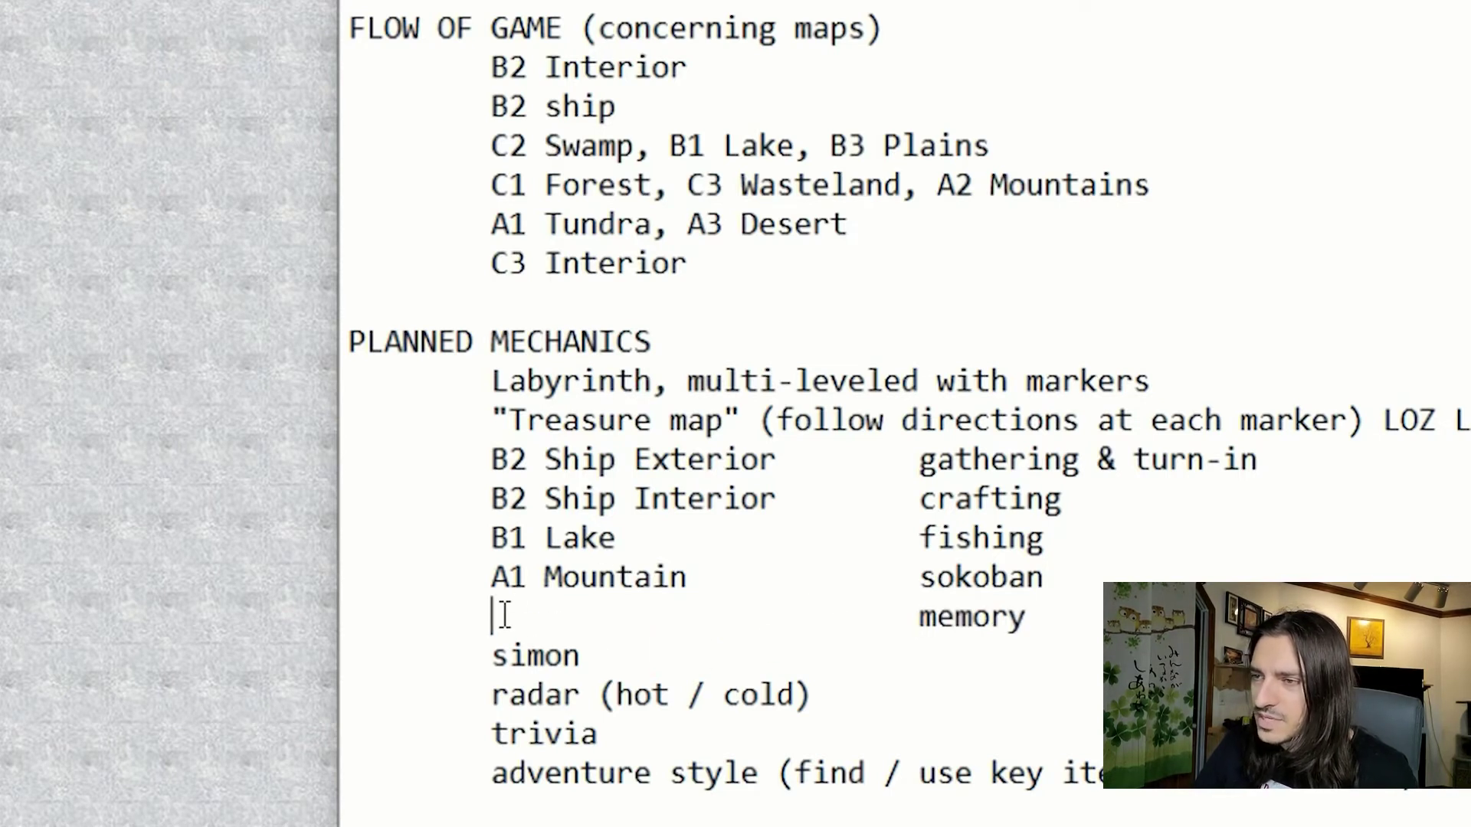
pyautogui.click(691, 611)
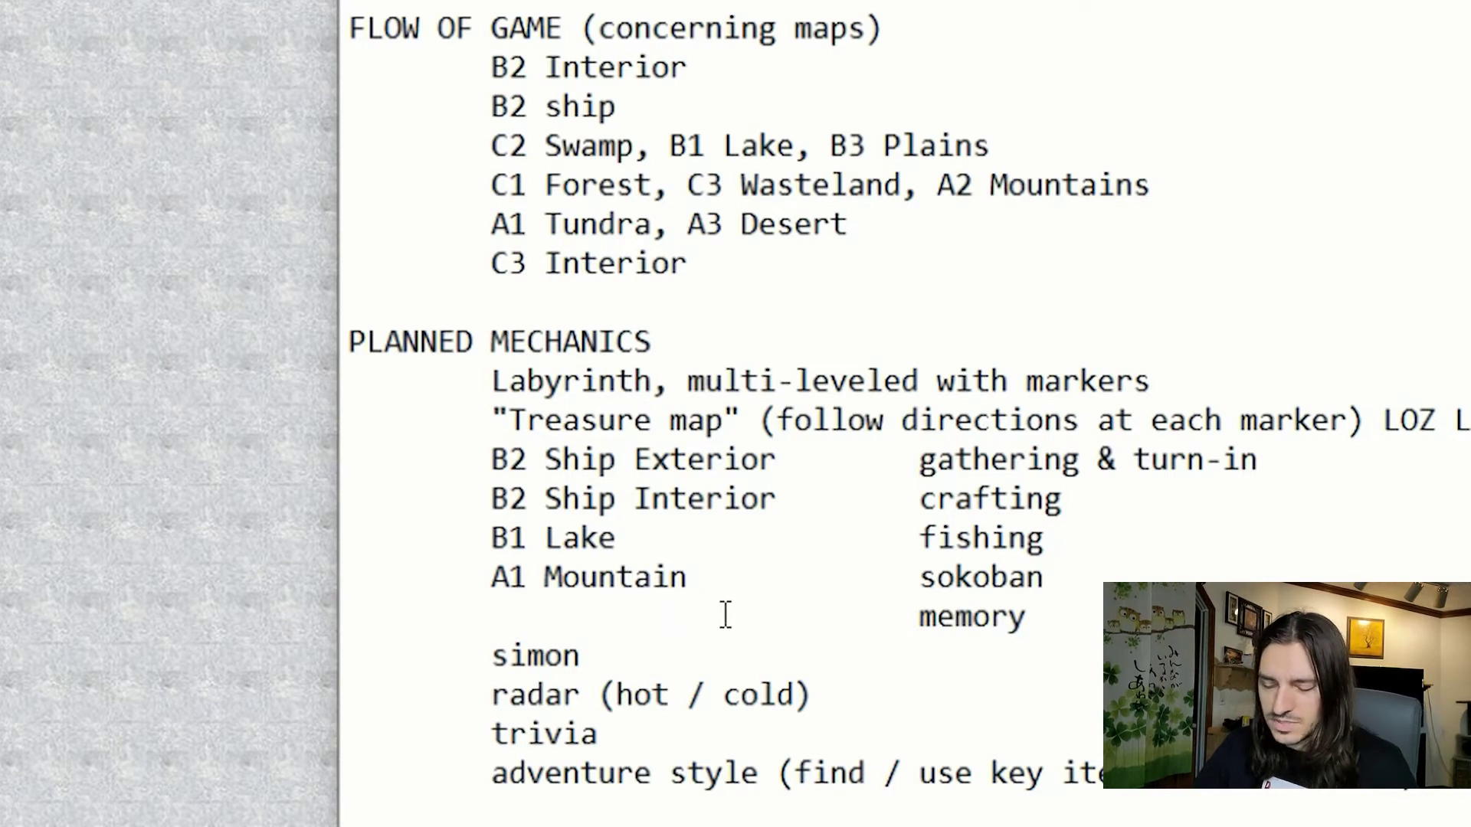
pyautogui.press('BackSpace')
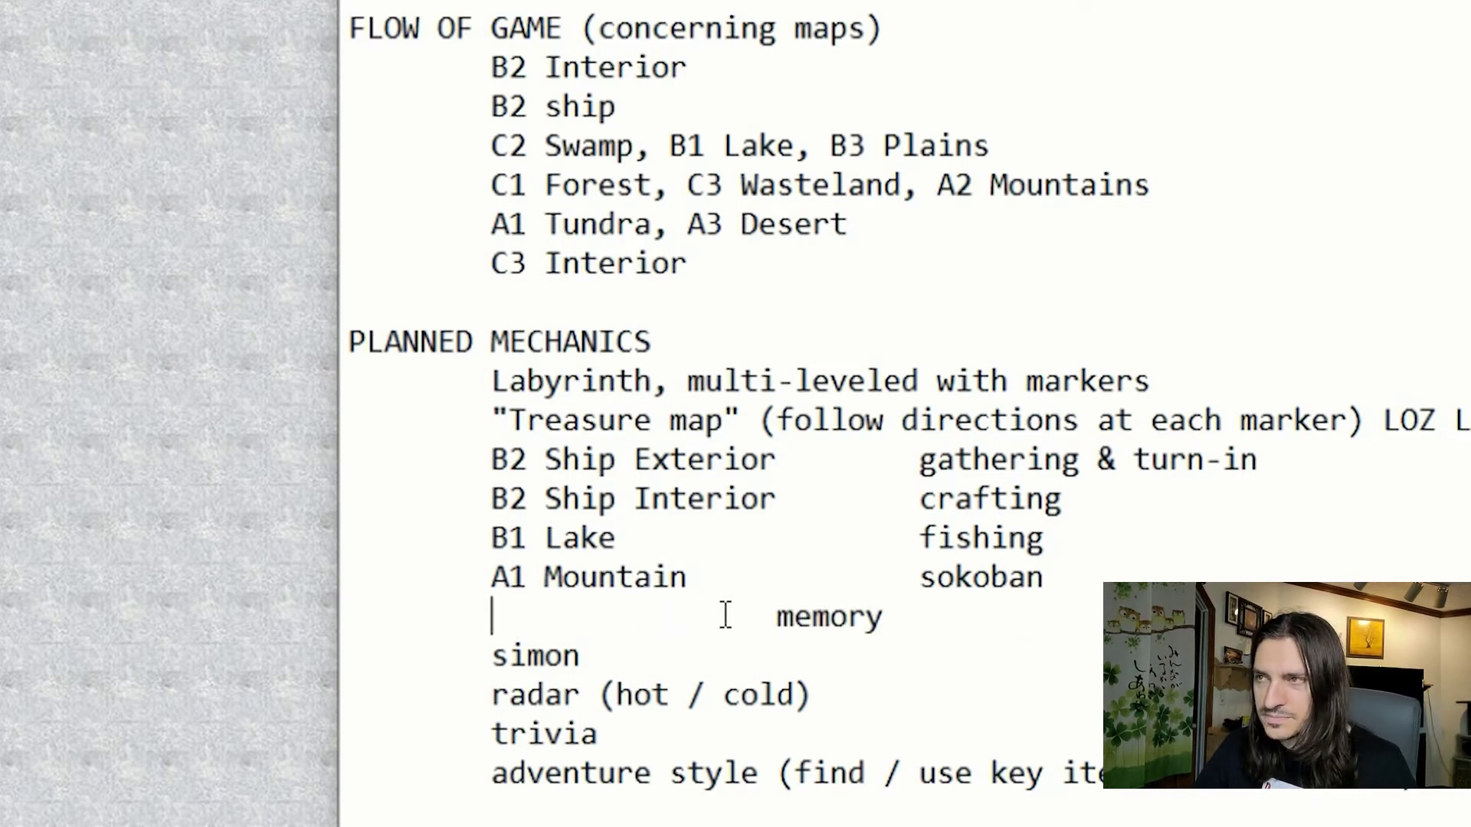
pyautogui.write('C3 ')
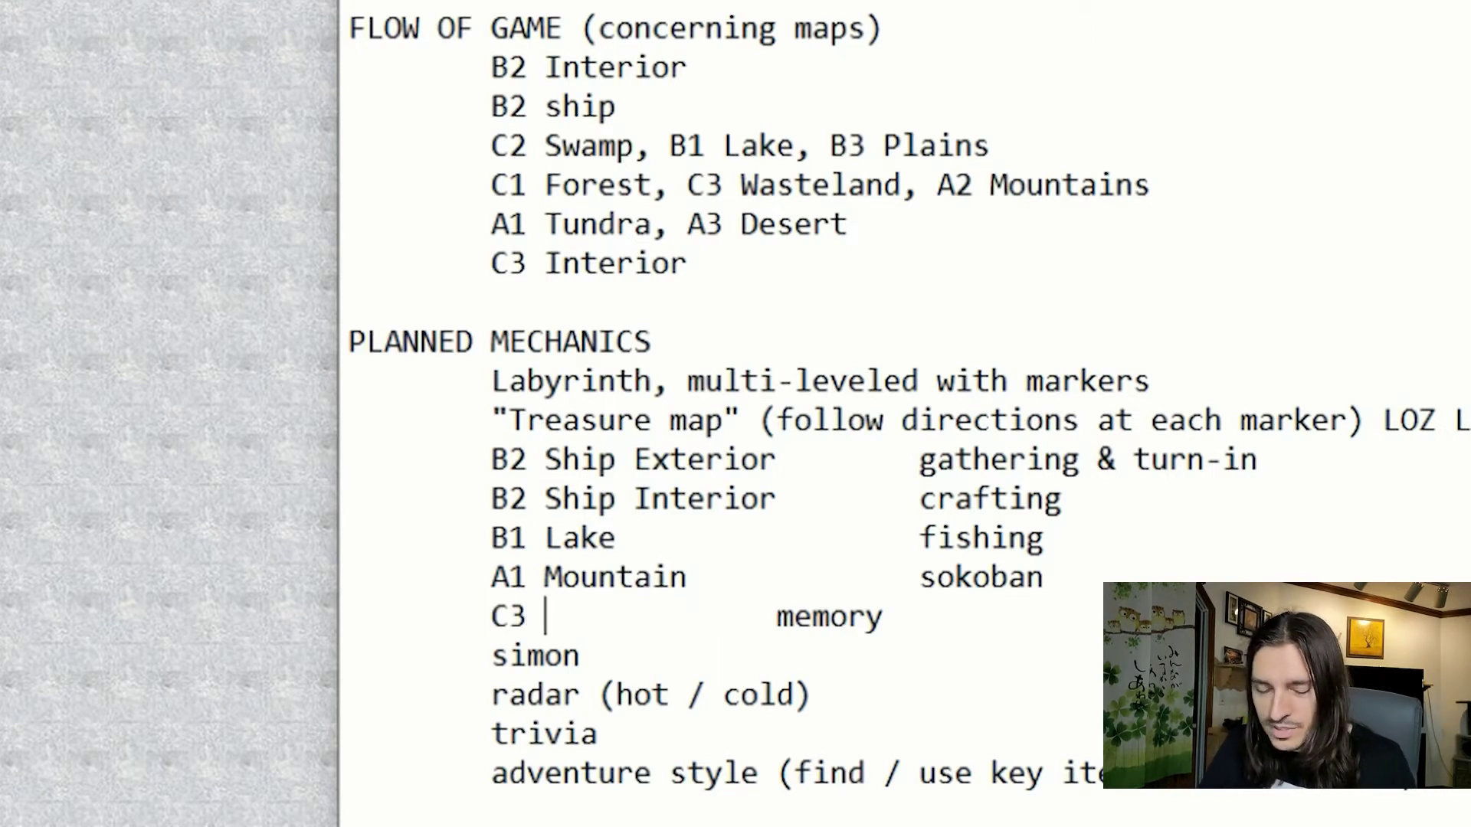
pyautogui.write('Wastelan')
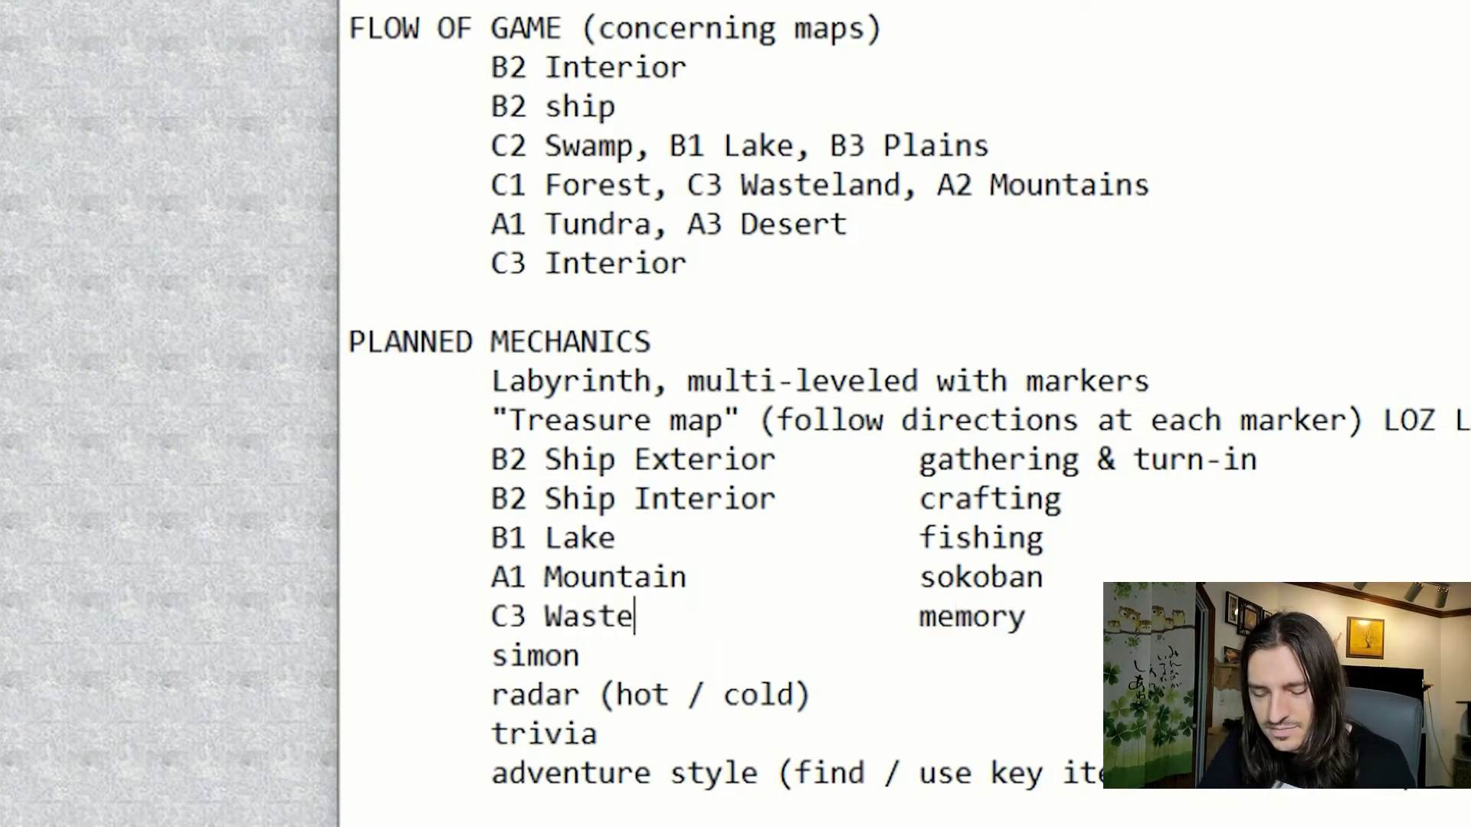
pyautogui.write('d')
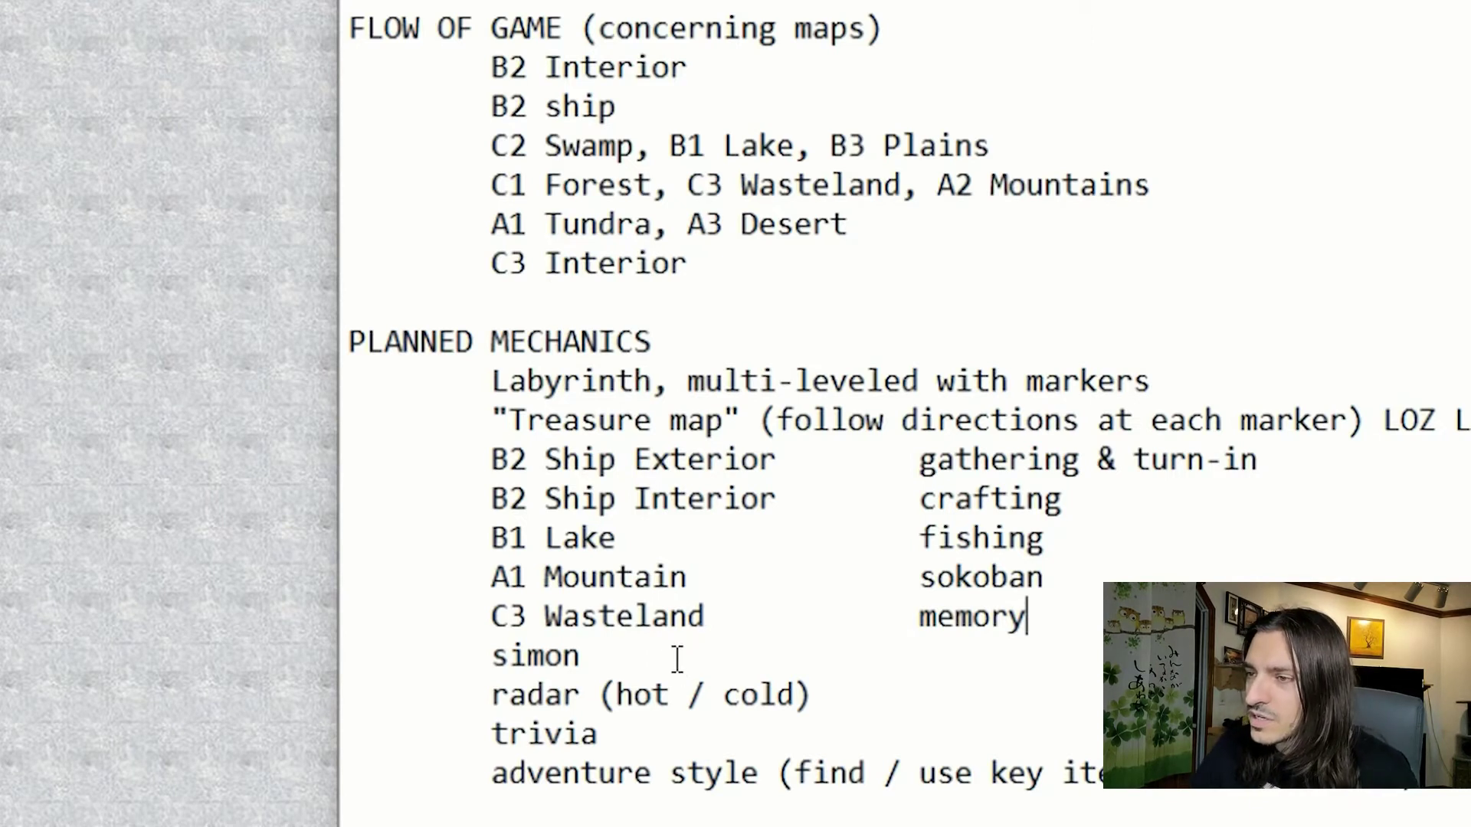
# Delete the separate "simon" line and replace "memory" with "simon says" on the C3 Wasteland line
pyautogui.moveTo(677, 659); pyautogui.dragTo(315, 658)
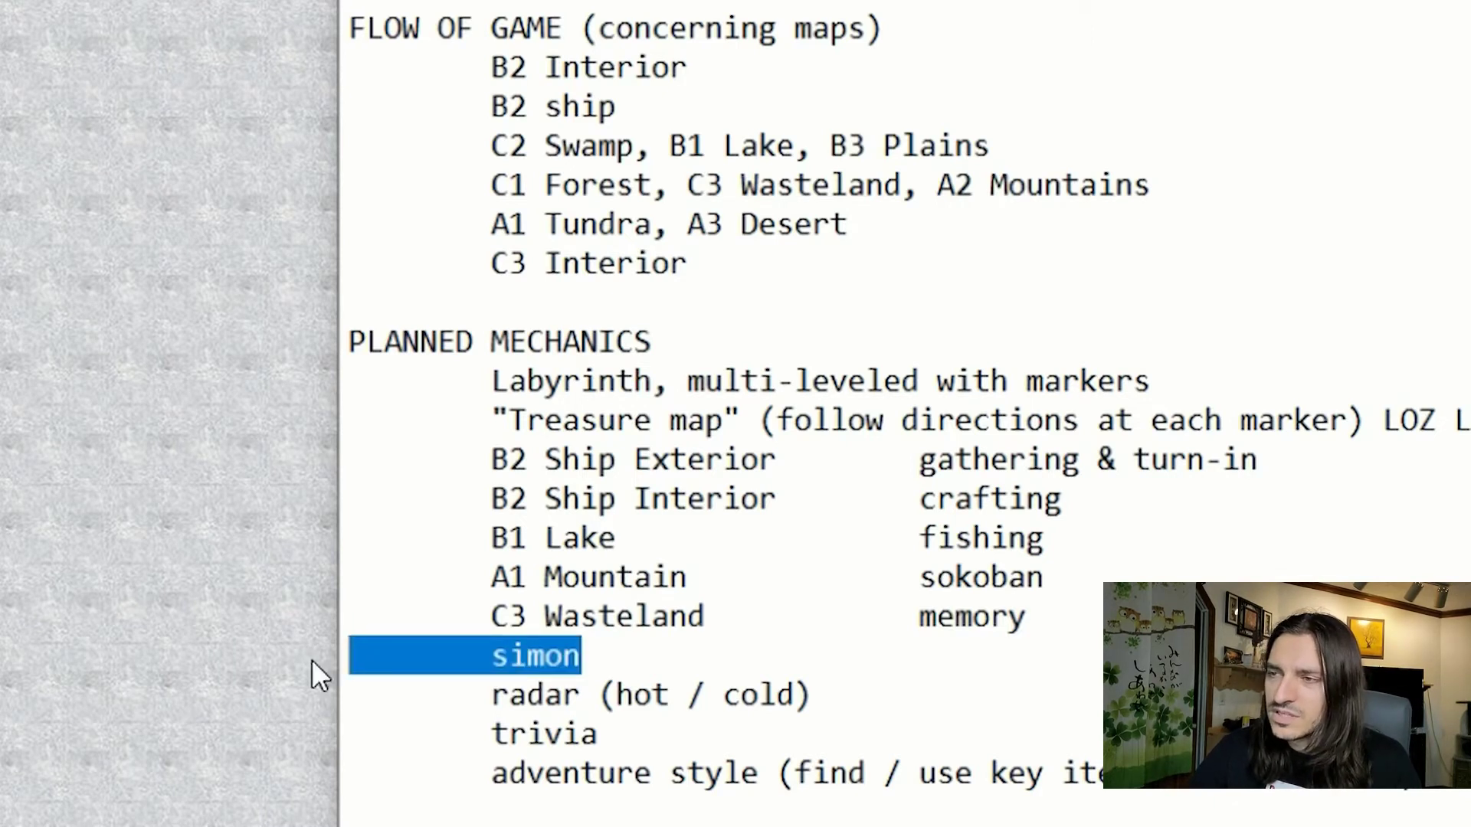
pyautogui.press('BackSpace')
pyautogui.press('BackSpace')
pyautogui.press('BackSpace')
pyautogui.press('BackSpace')
pyautogui.press('BackSpace')
pyautogui.press('BackSpace')
pyautogui.press('BackSpace')
pyautogui.press('BackSpace')
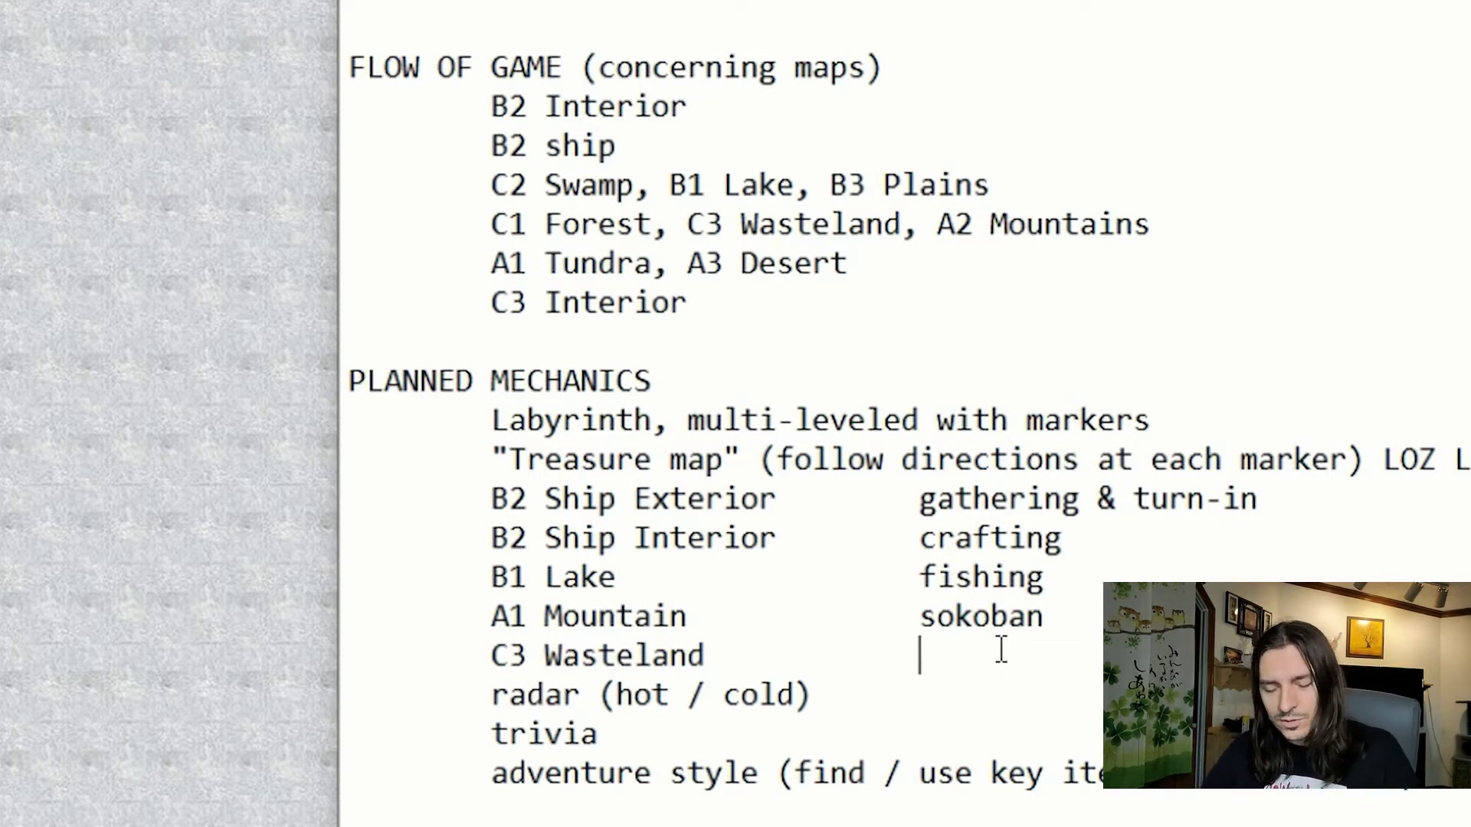
pyautogui.write('sim')
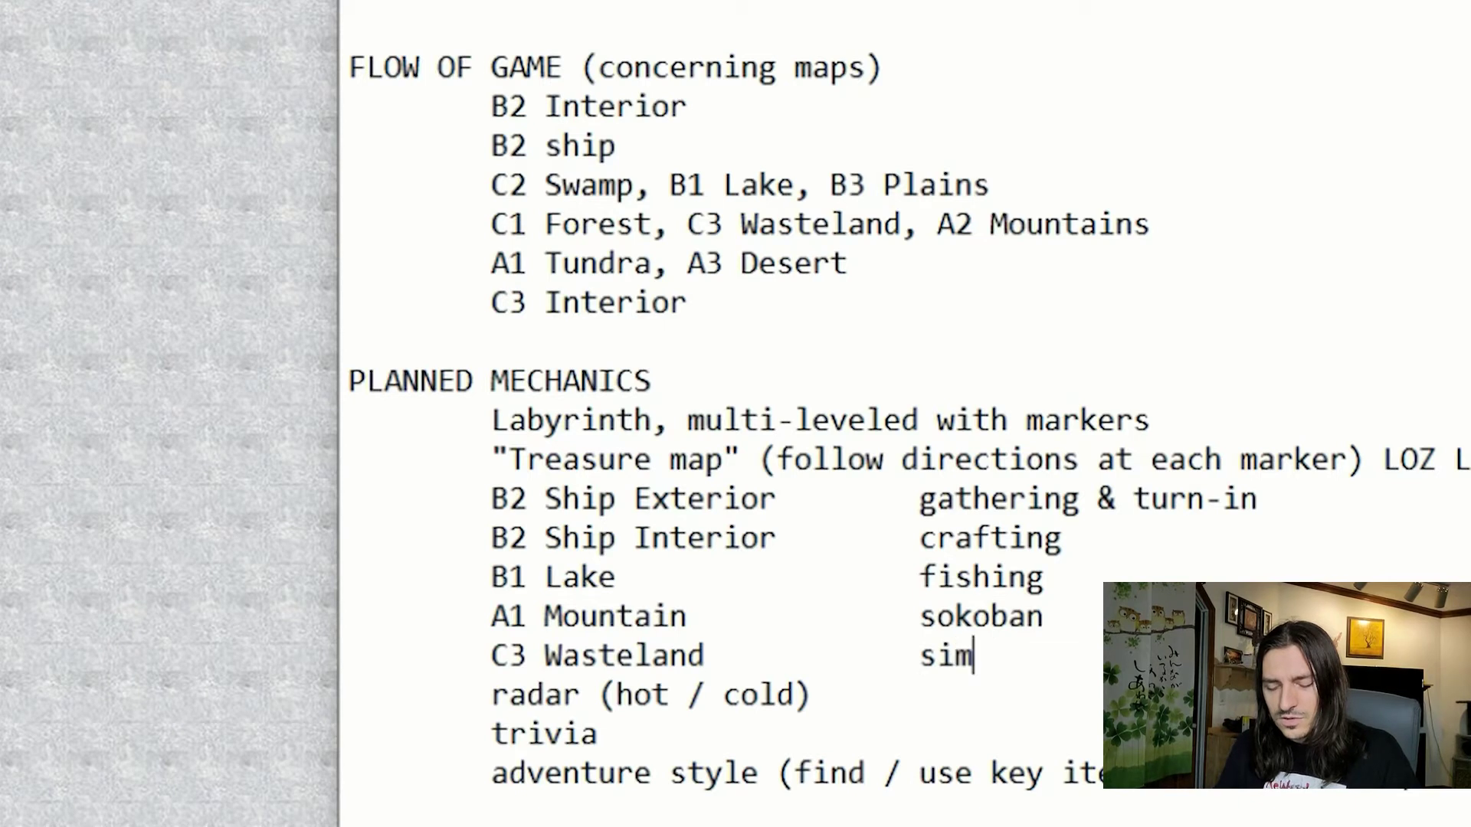
pyautogui.write('on says')
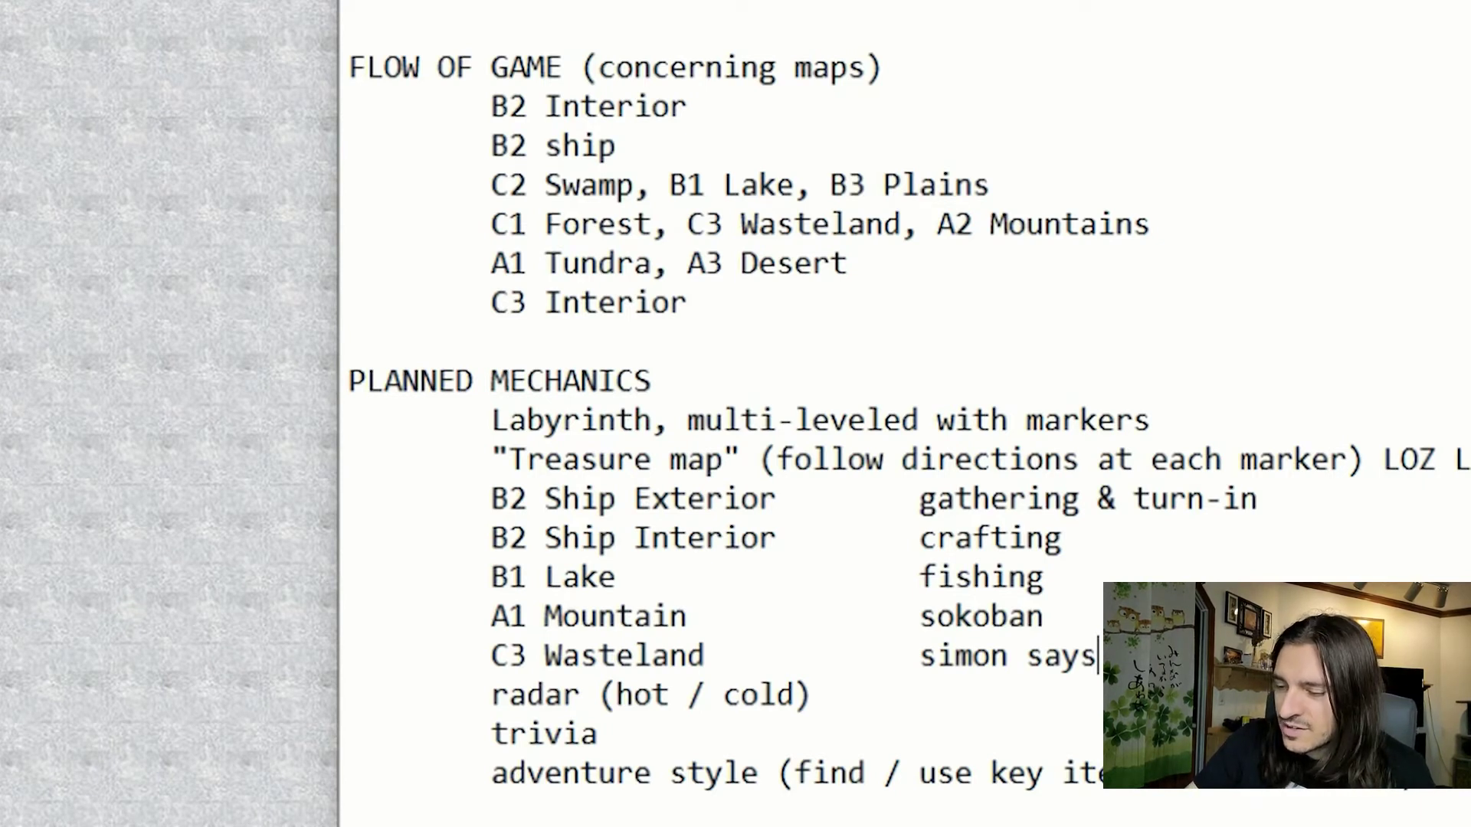
# Label the "radar (hot / cold)" mechanic with "A3 Desert" in front of it, aligning radar with the mechanics column
pyautogui.press('Right')
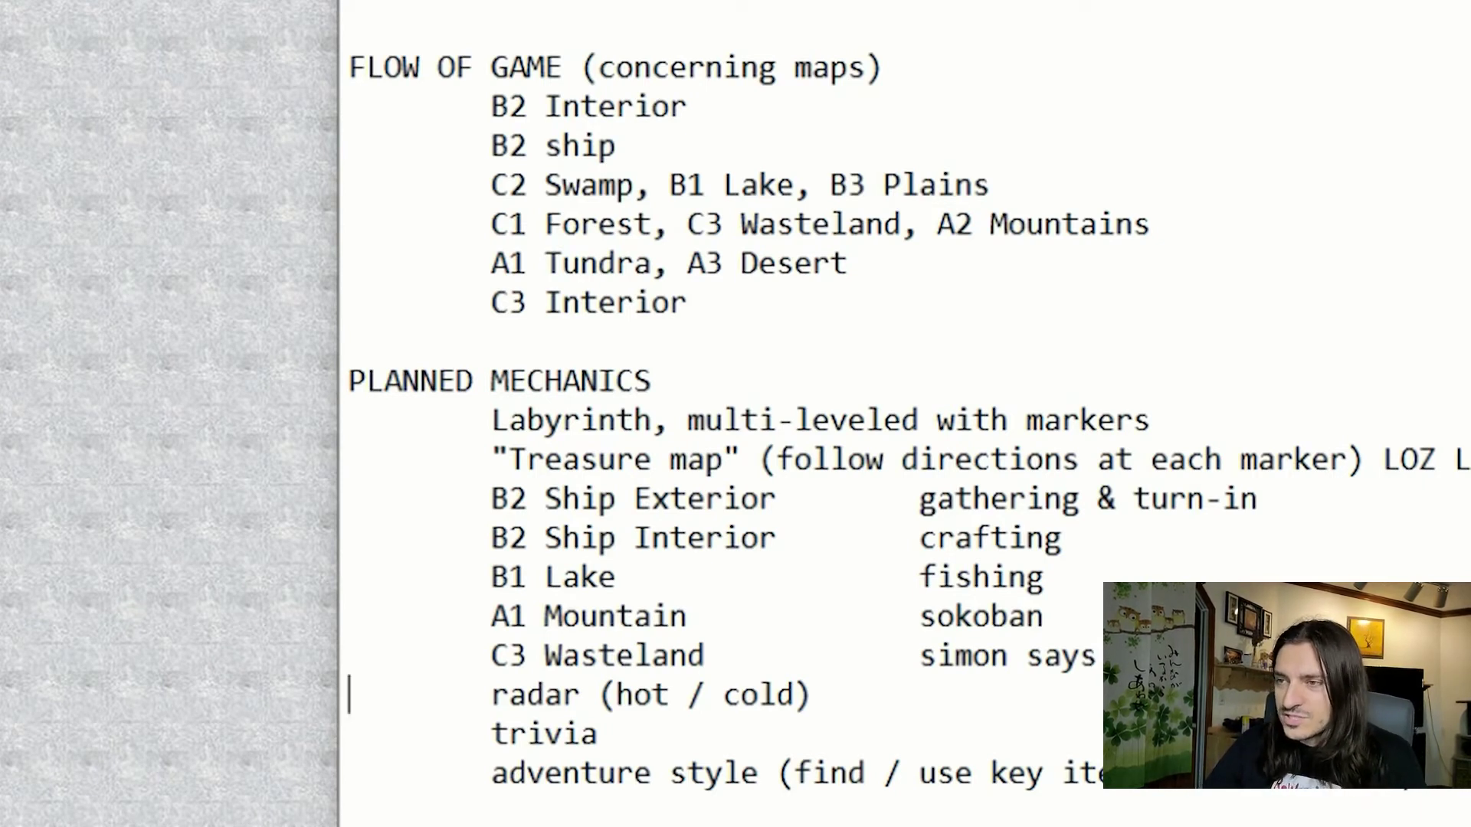
pyautogui.press('Tab')
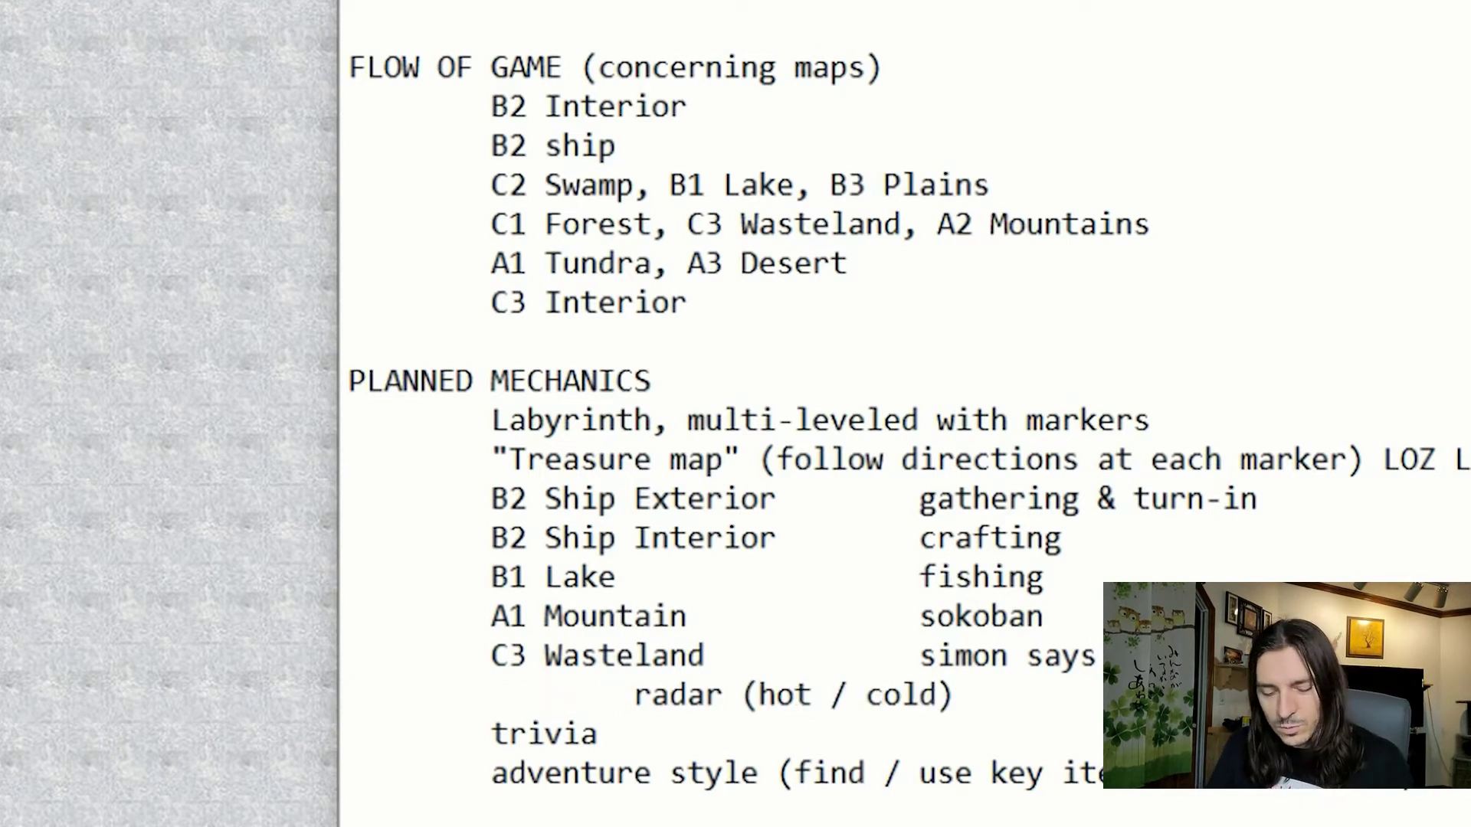
pyautogui.write('A3')
pyautogui.write(' Des')
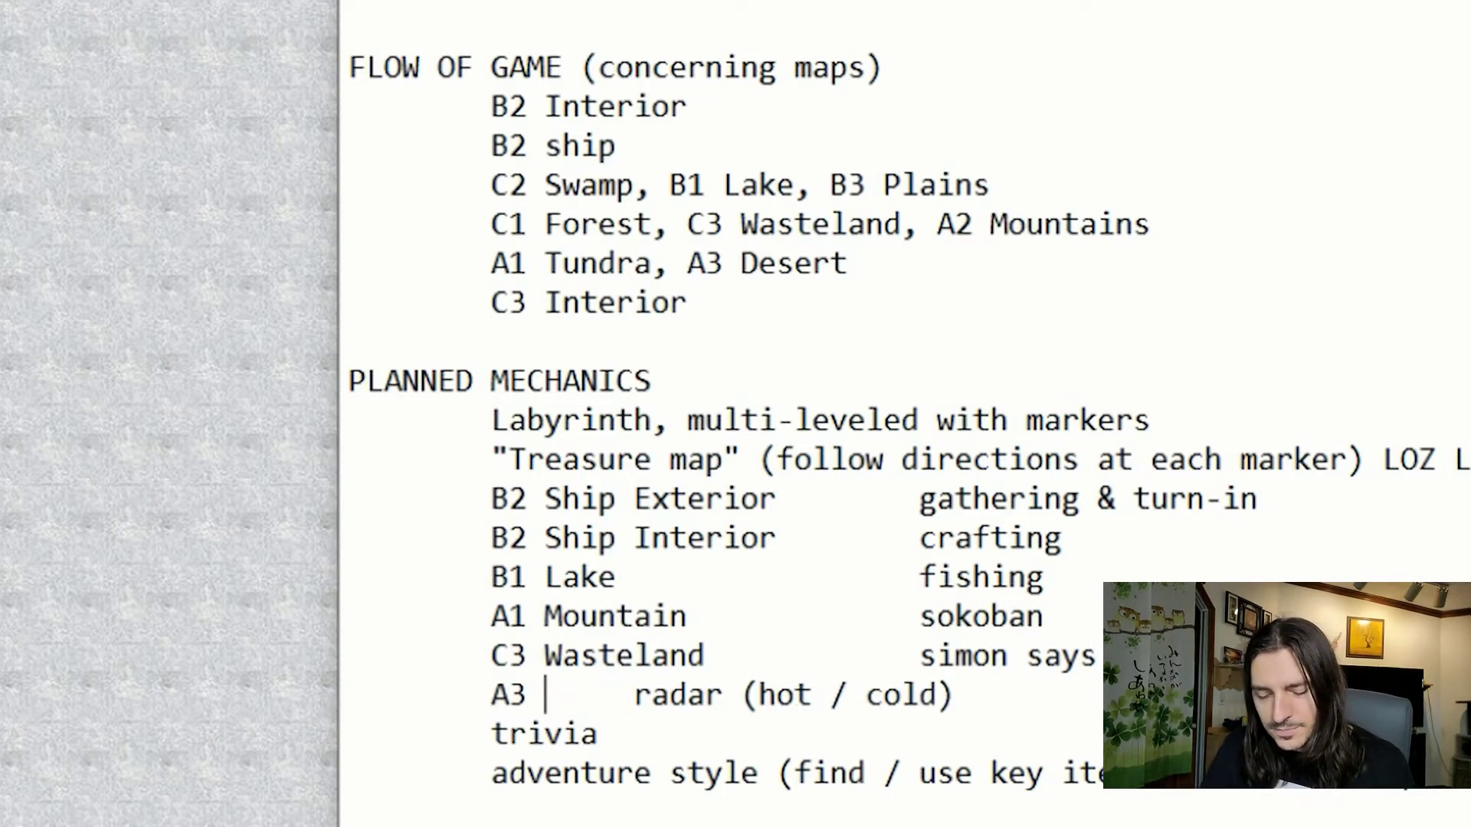
pyautogui.write('ert')
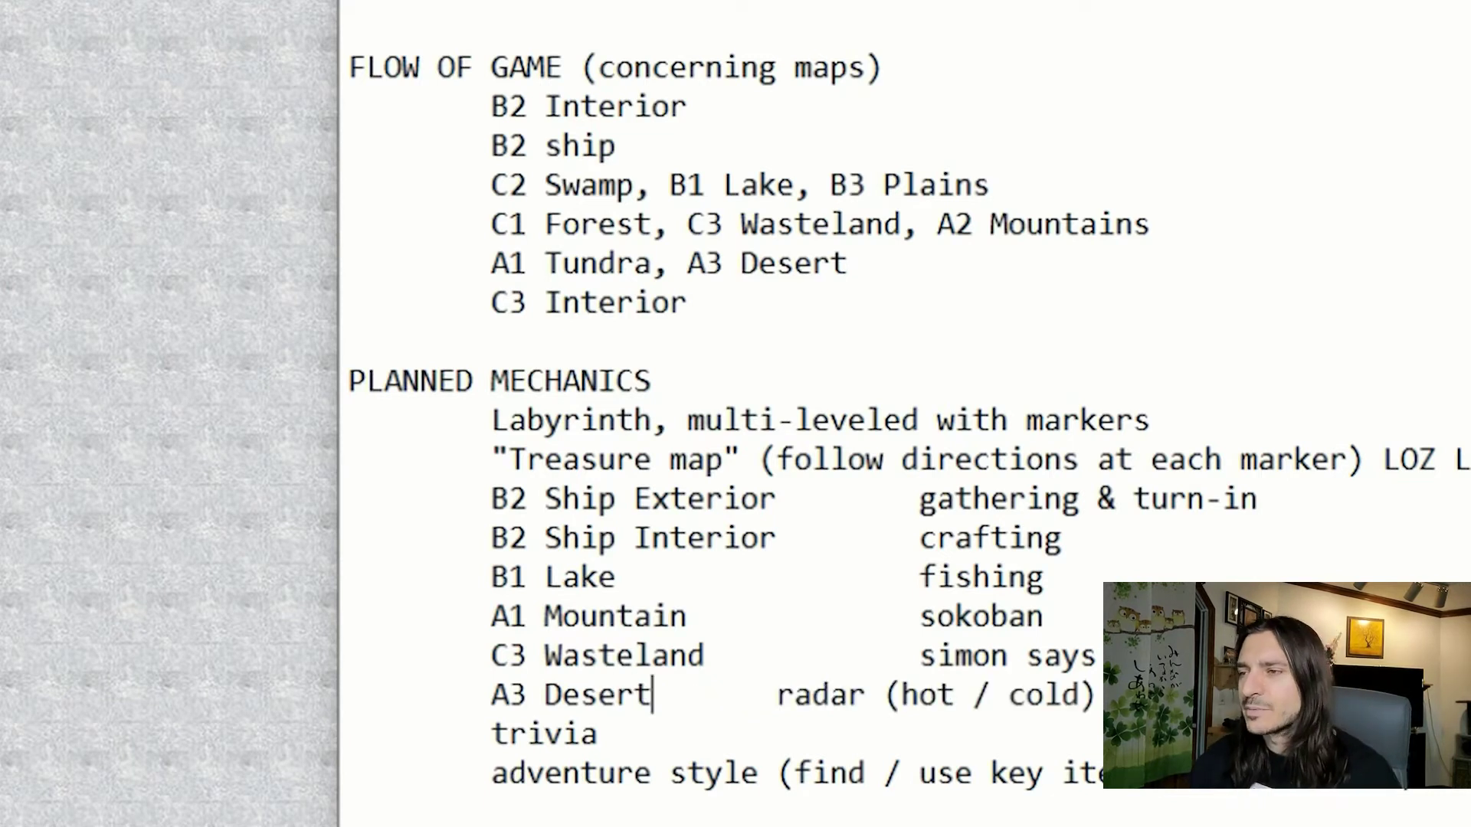
pyautogui.press('Tab')
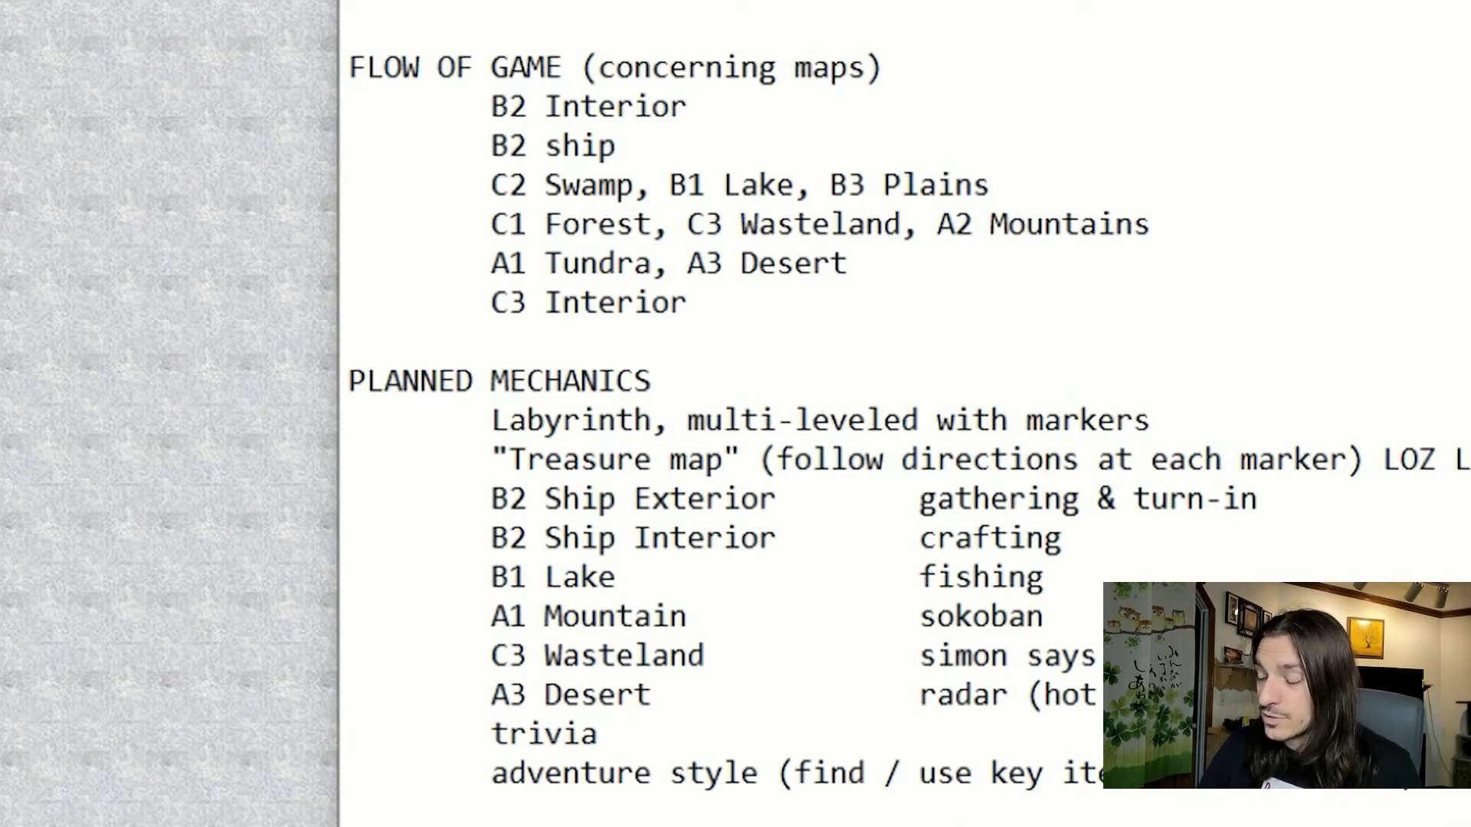
# Label the "trivia" mechanic with "C3 Interior?" in front of it, aligning trivia with the mechanics column
pyautogui.press('Tab')
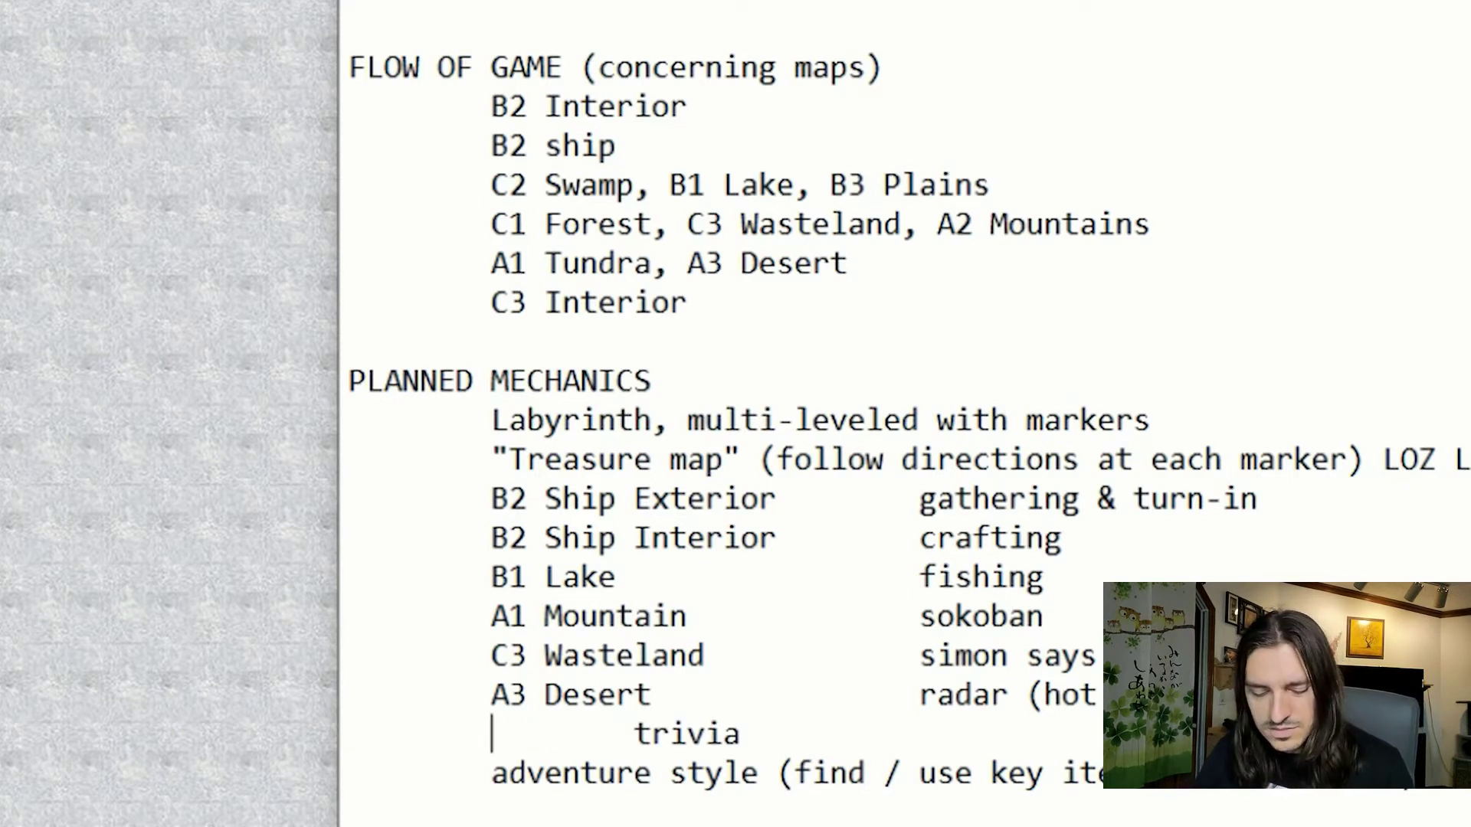
pyautogui.write('C3')
pyautogui.write(' In')
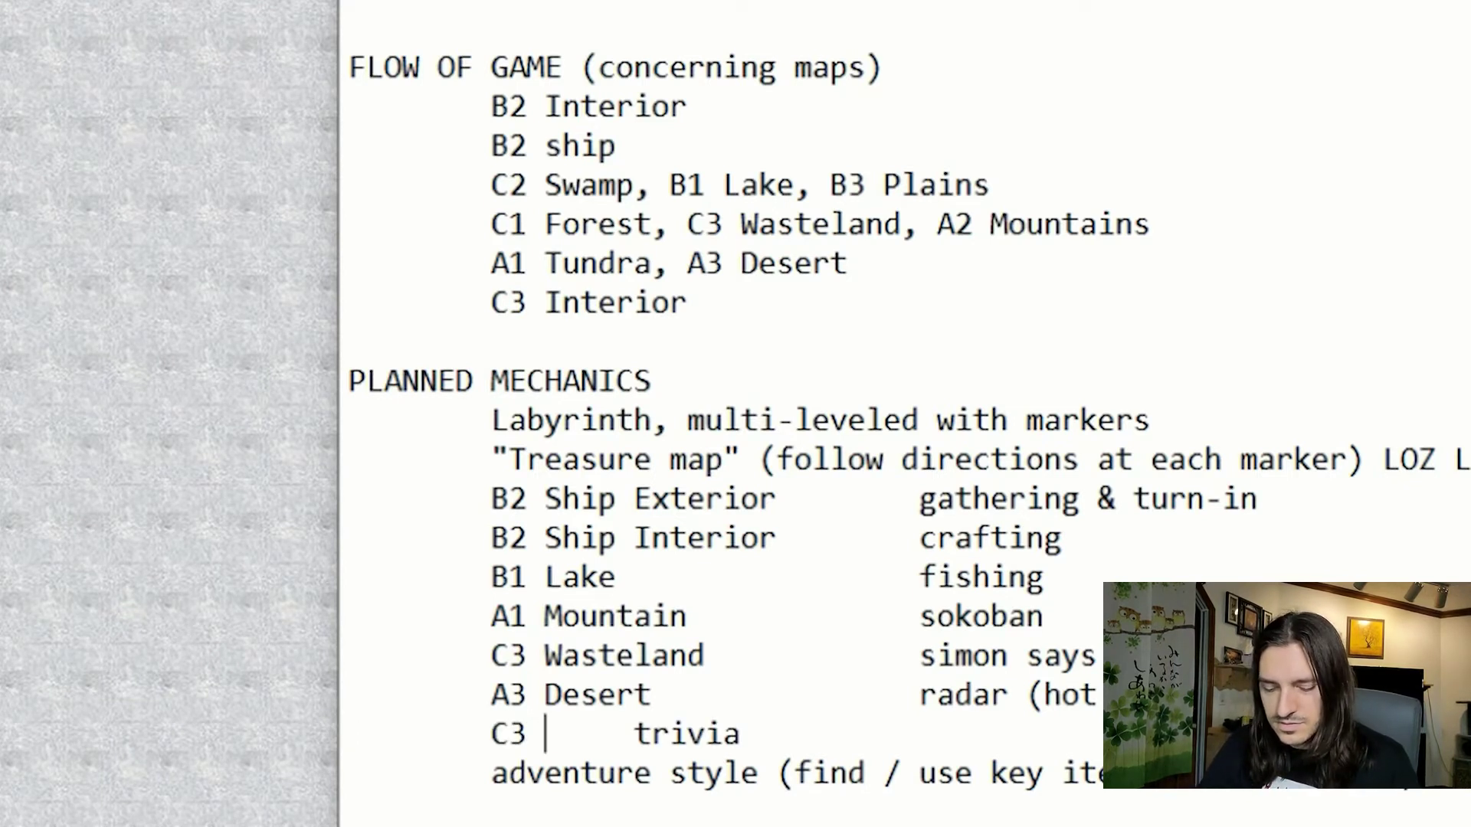
pyautogui.write('terior?')
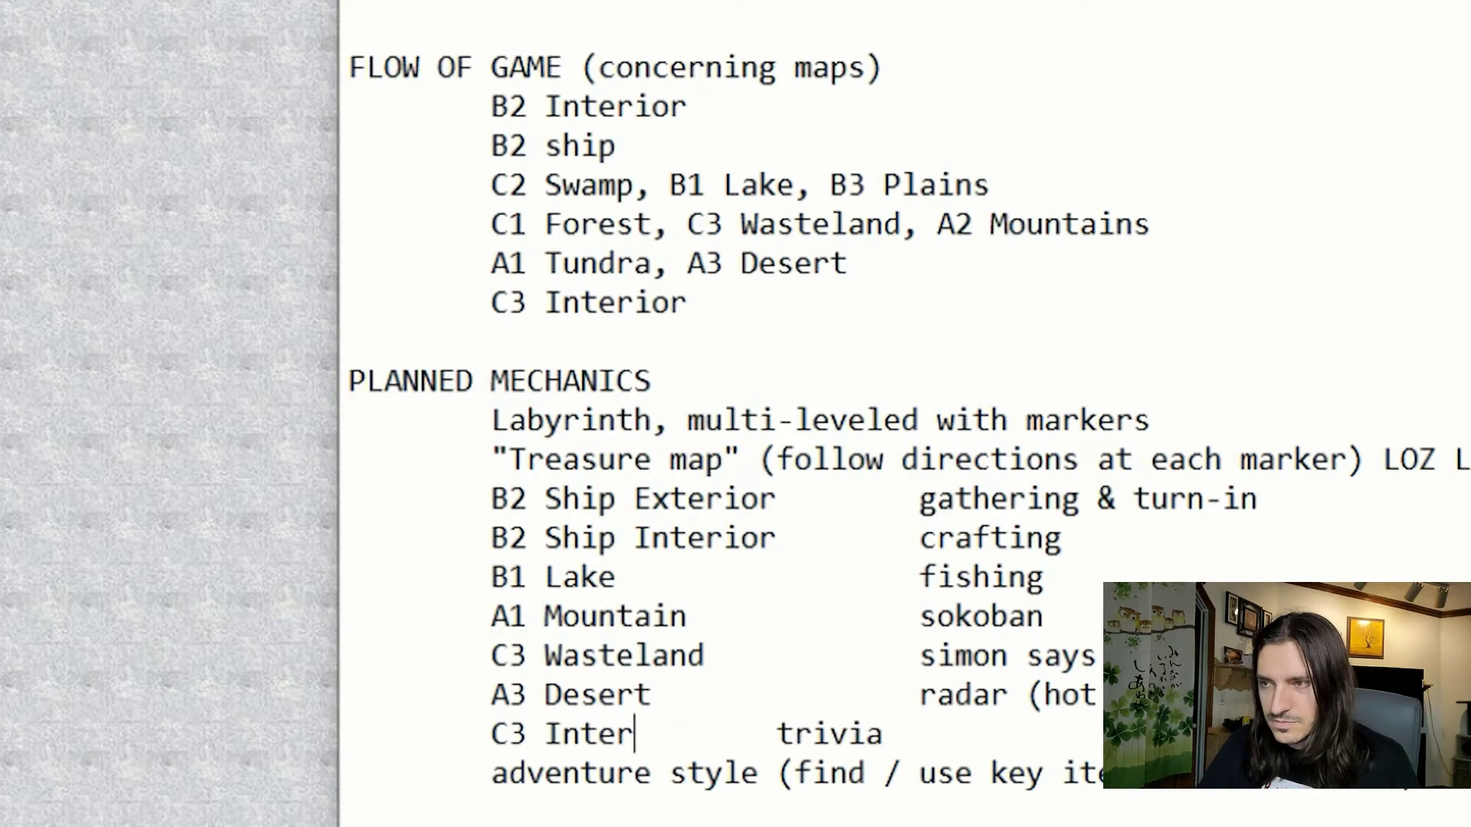
pyautogui.press('Tab')
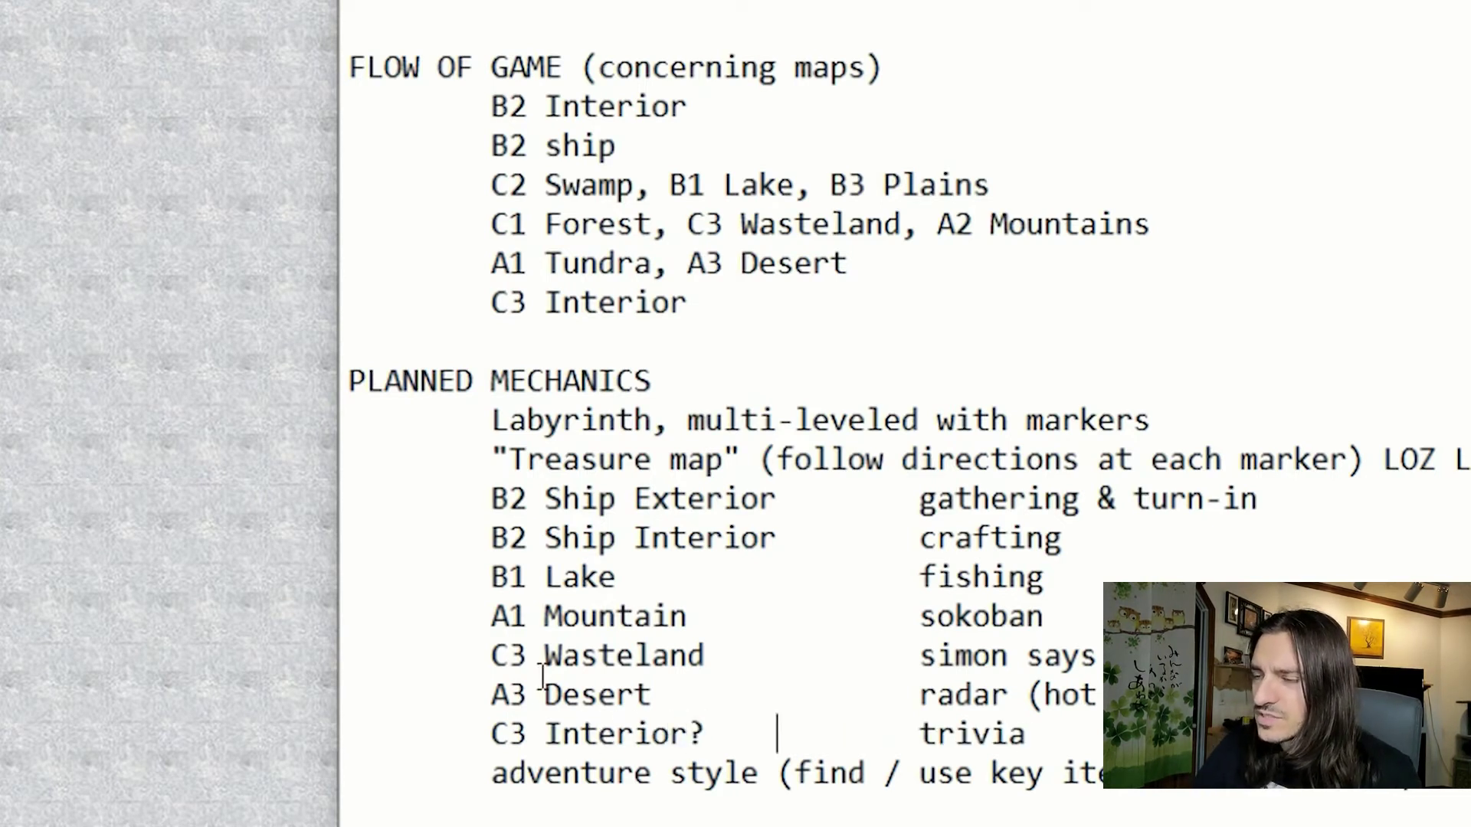
# Indent the "adventure style" line to align it with the mechanics column, leaving the map label in front of it blank
pyautogui.click(1046, 744)
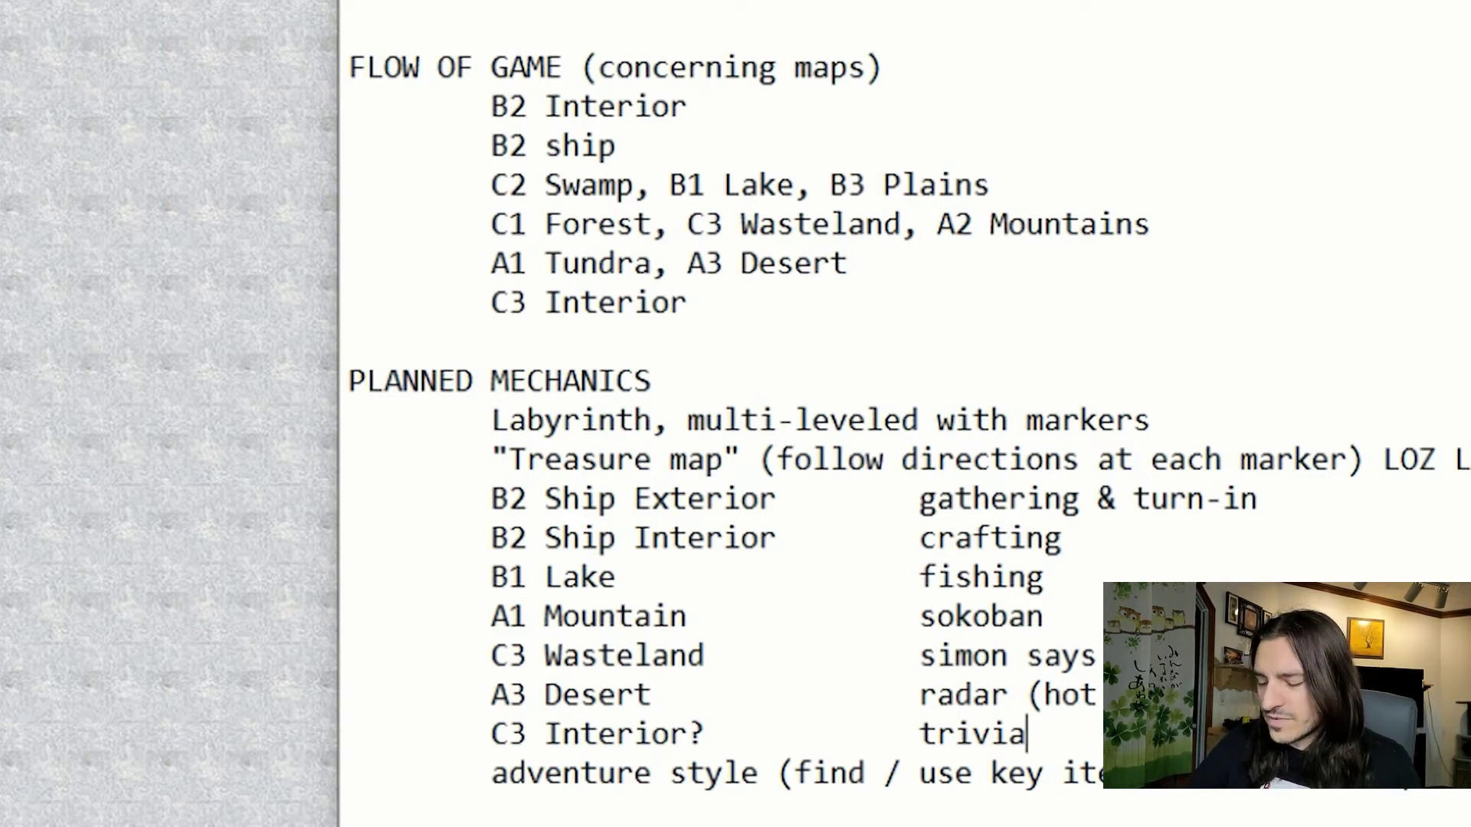
pyautogui.click(350, 772)
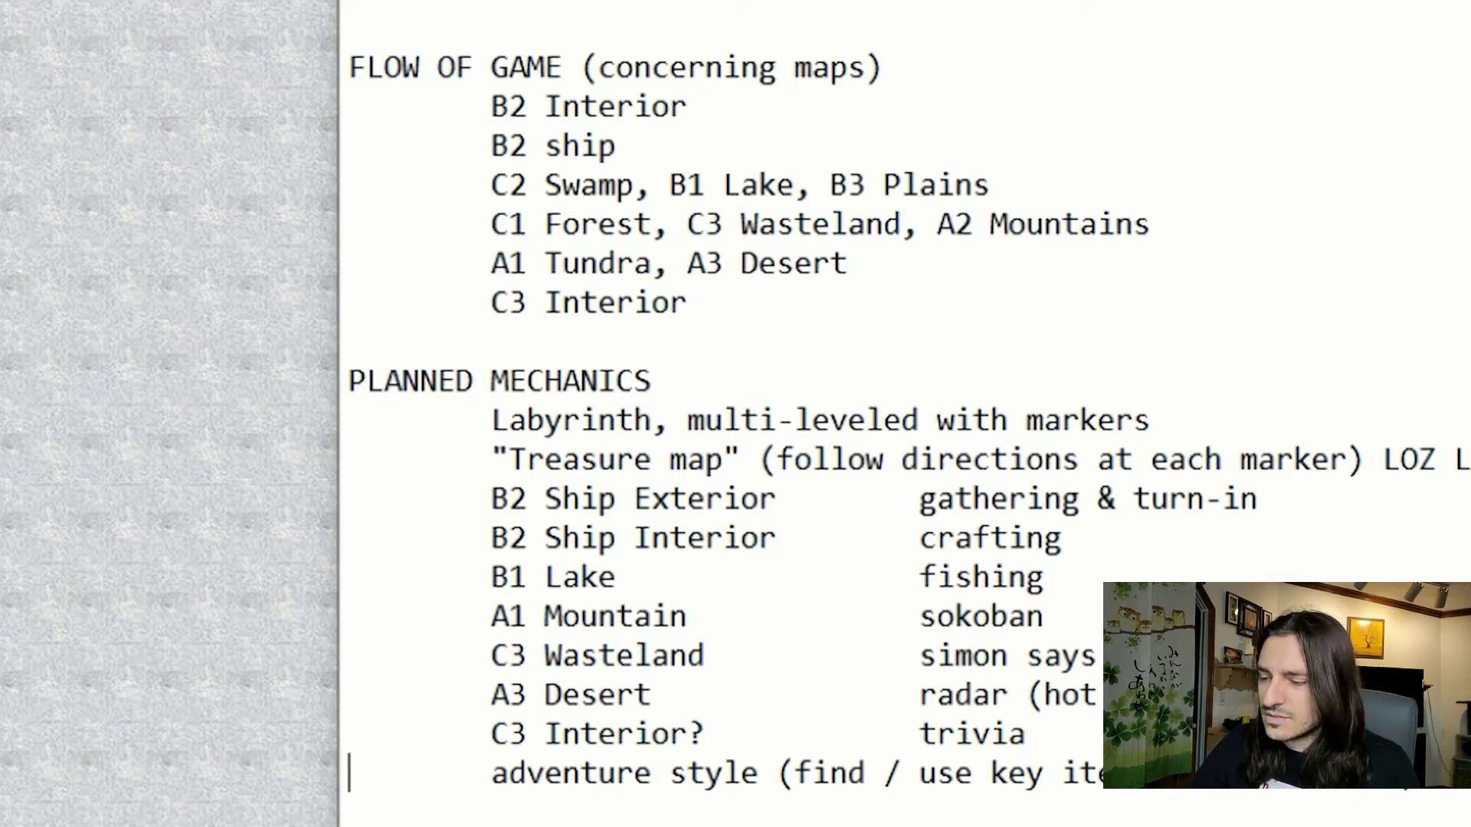
pyautogui.press('Tab')
pyautogui.press('Tab')
pyautogui.press('Tab')
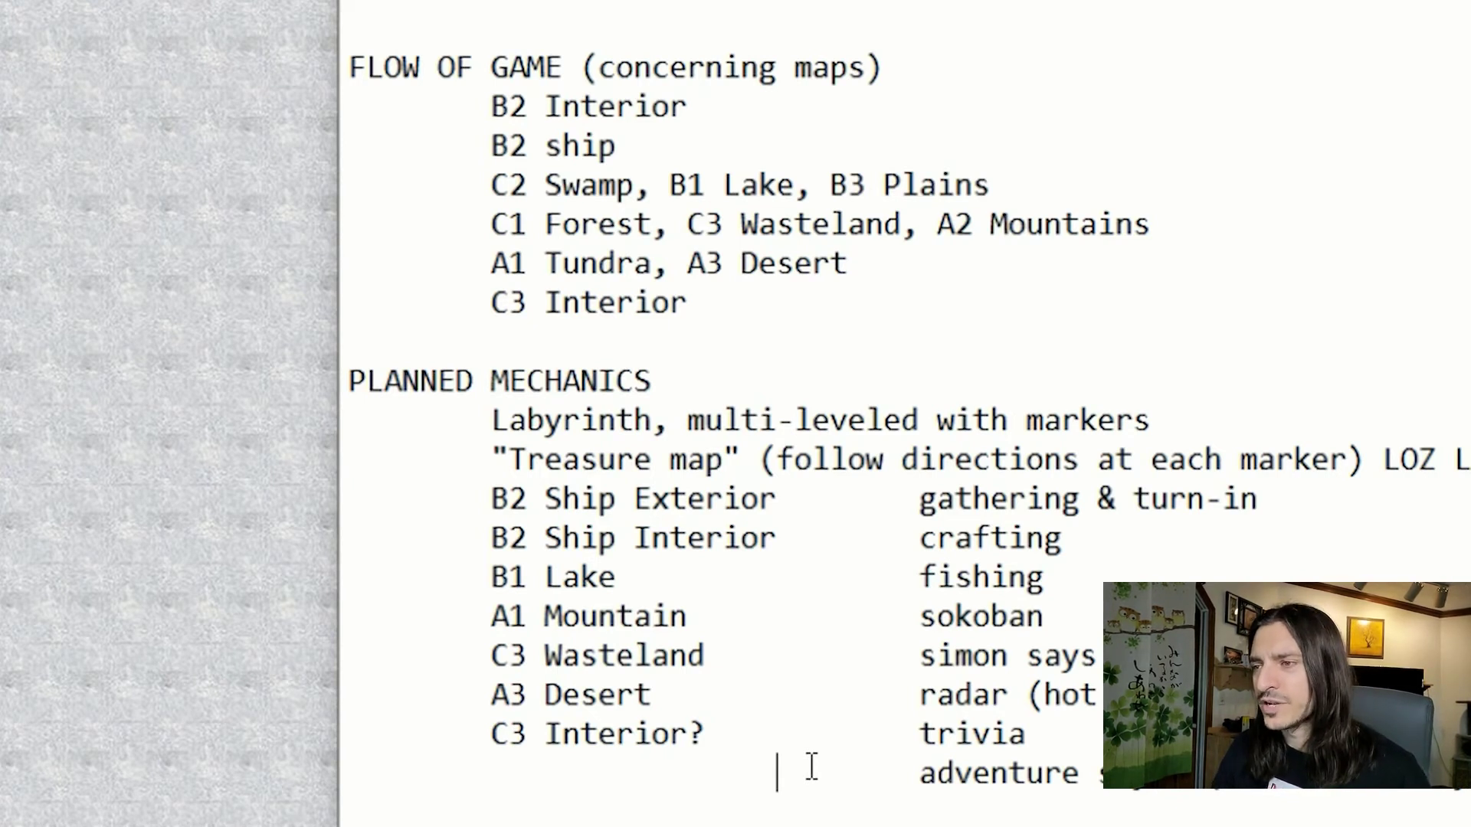
pyautogui.click(502, 766)
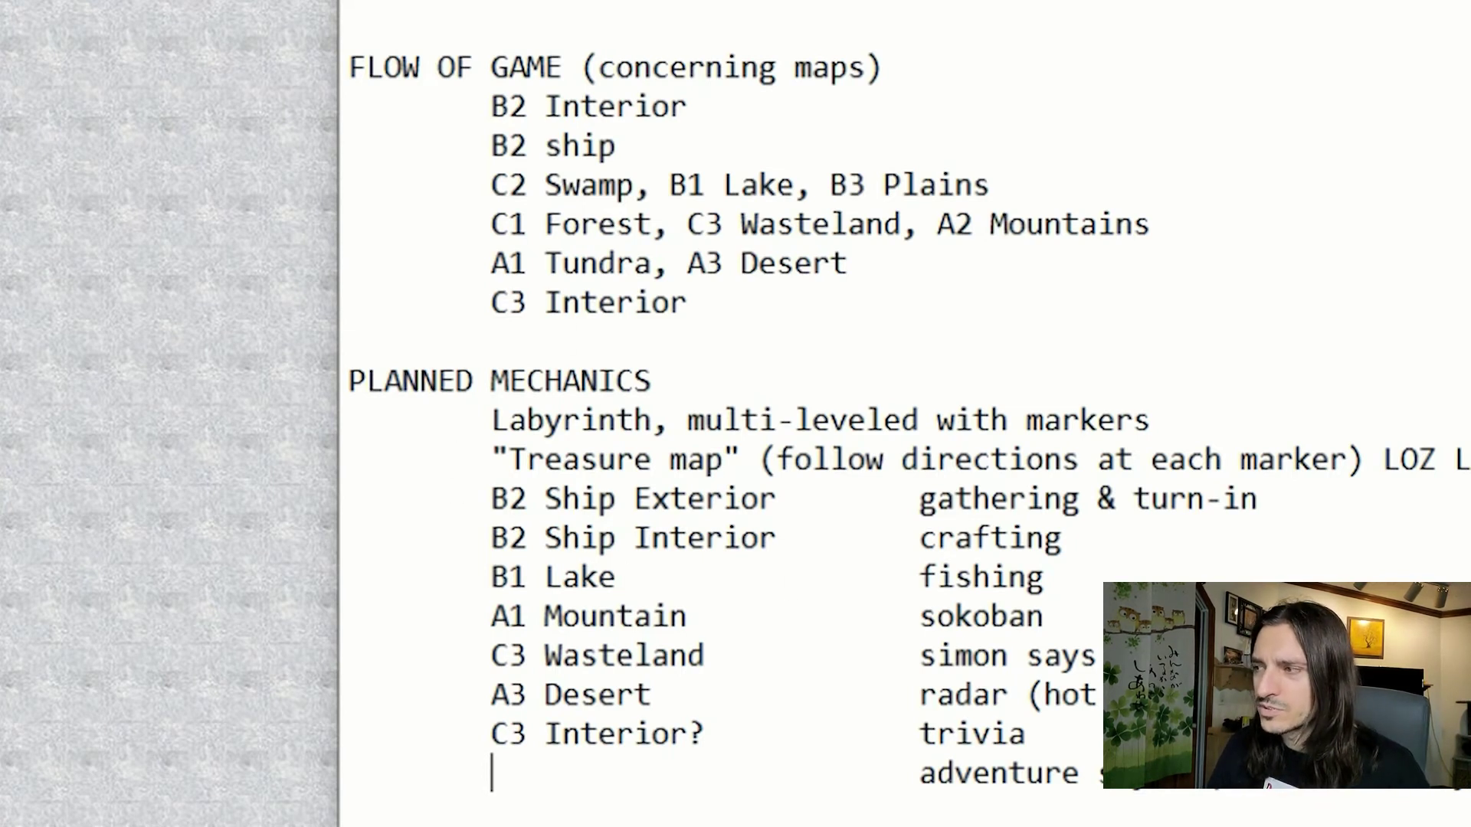
# Replace "ship" with "Exterior" on the B2 line under FLOW OF GAME
pyautogui.scroll(1, 909, 439)
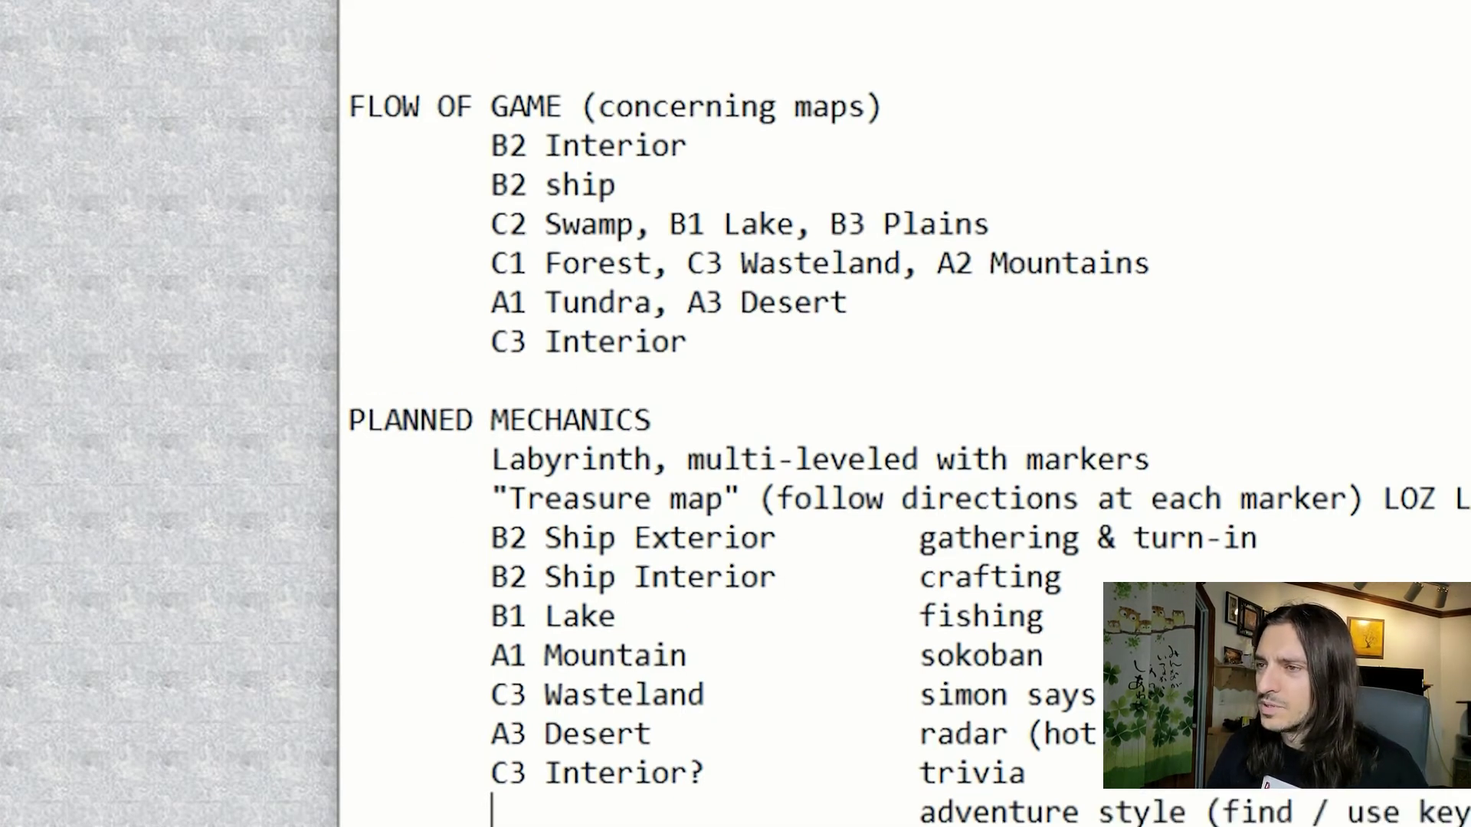
pyautogui.scroll(1, 909, 478)
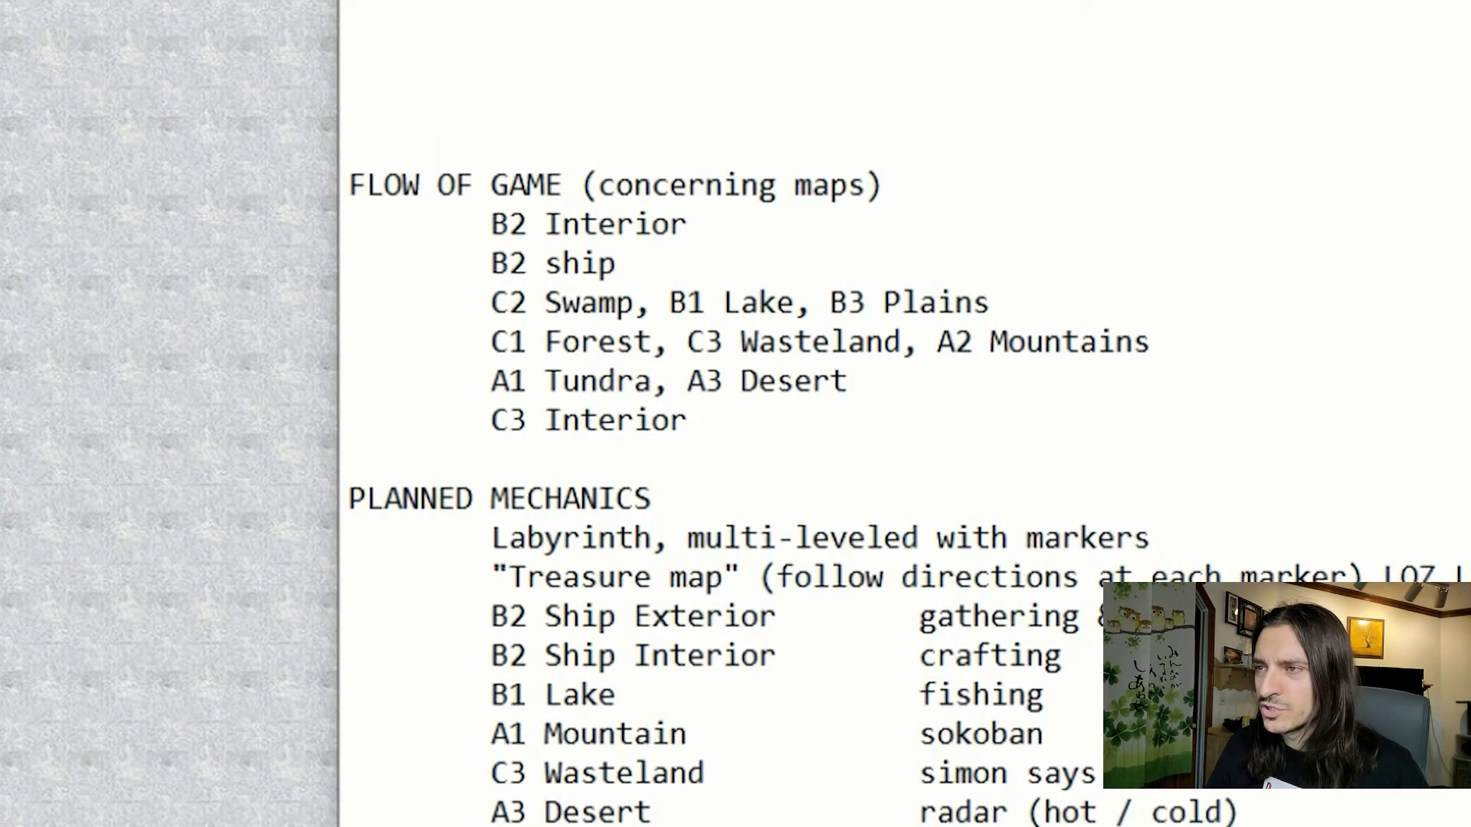
pyautogui.scroll(-1, 904, 459)
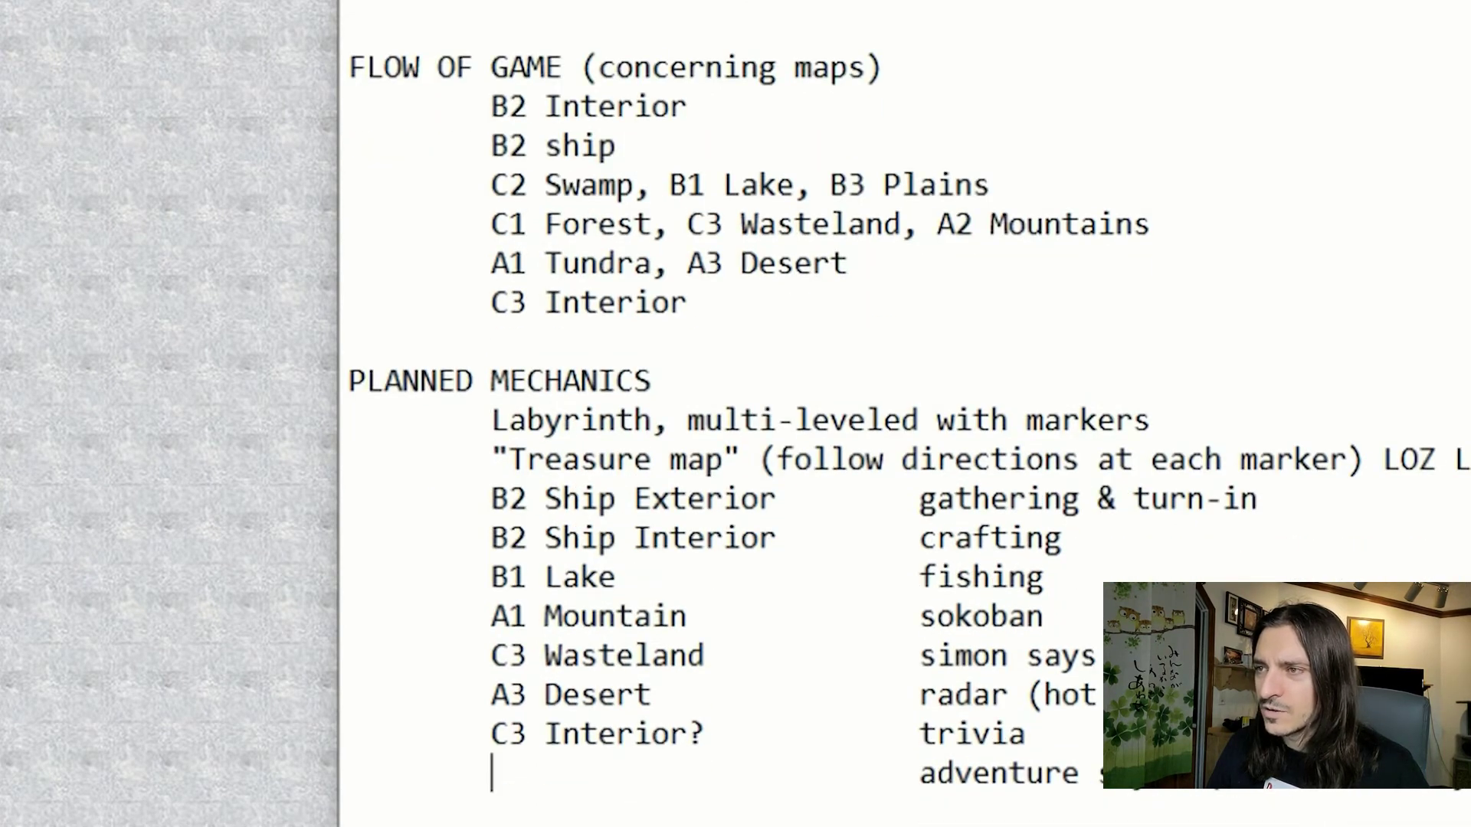
pyautogui.scroll(1, 904, 414)
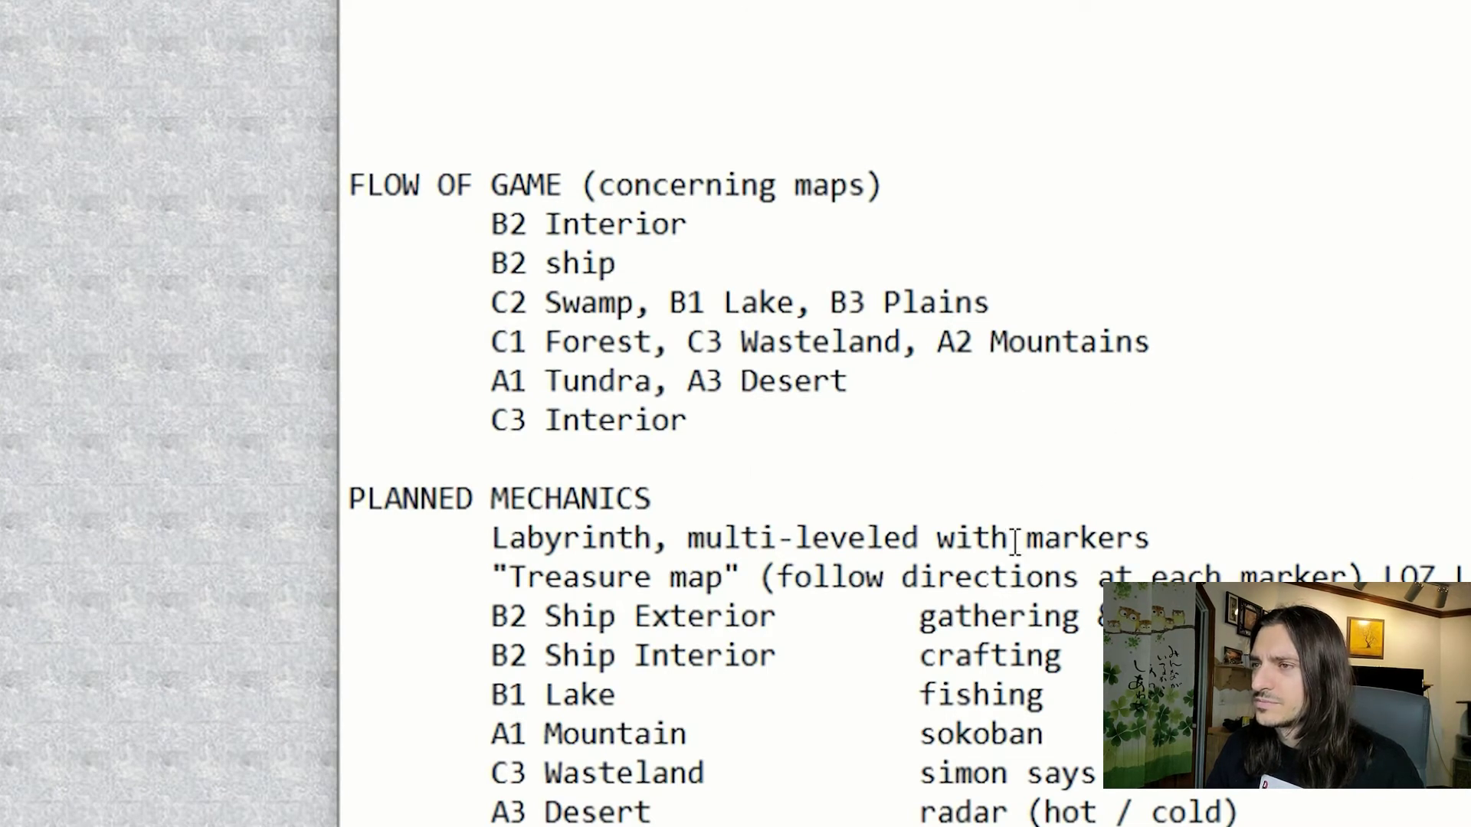
pyautogui.scroll(1, 1018, 576)
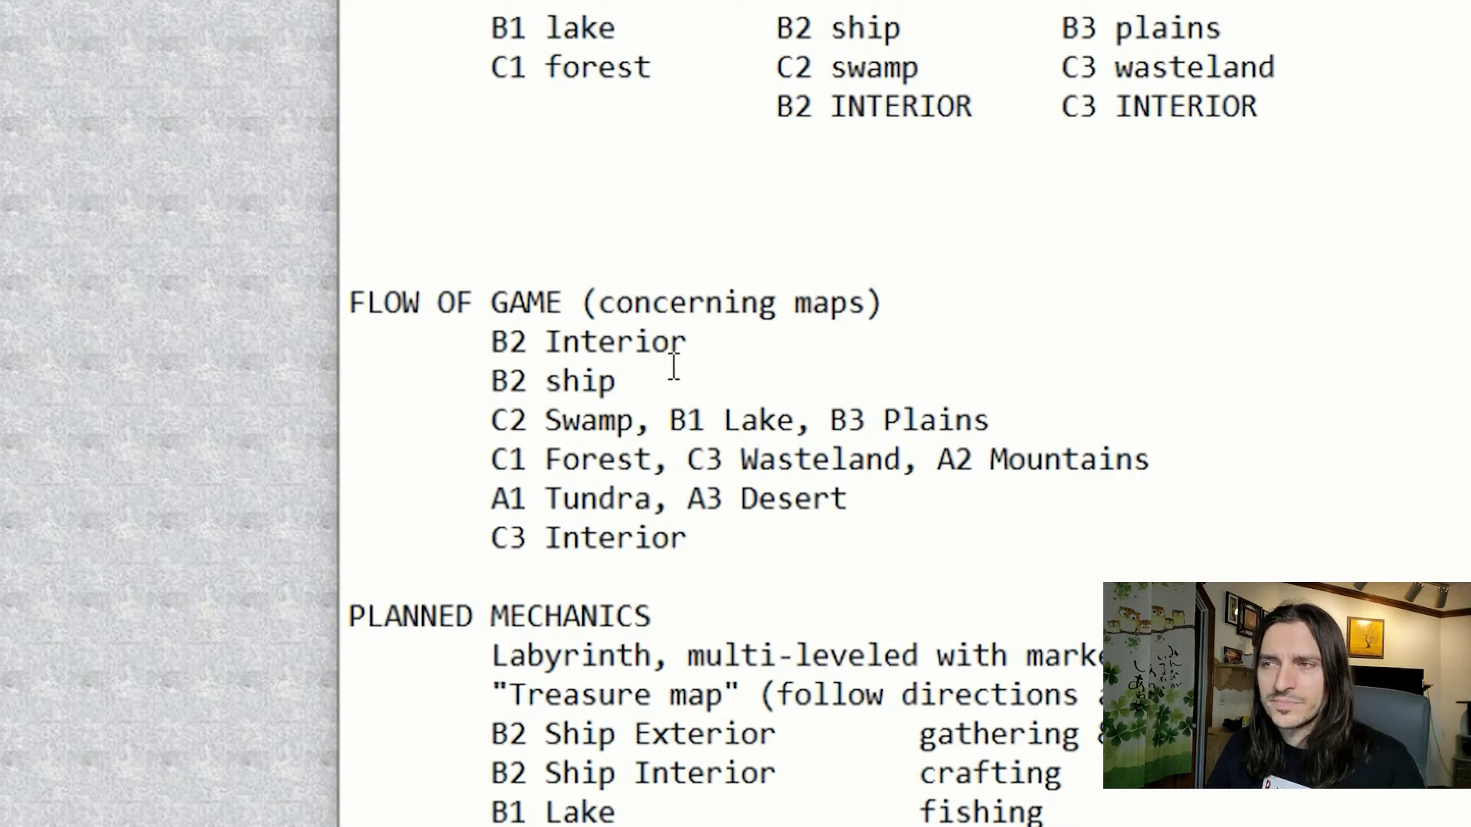
pyautogui.moveTo(634, 376); pyautogui.dragTo(554, 375)
pyautogui.write('E')
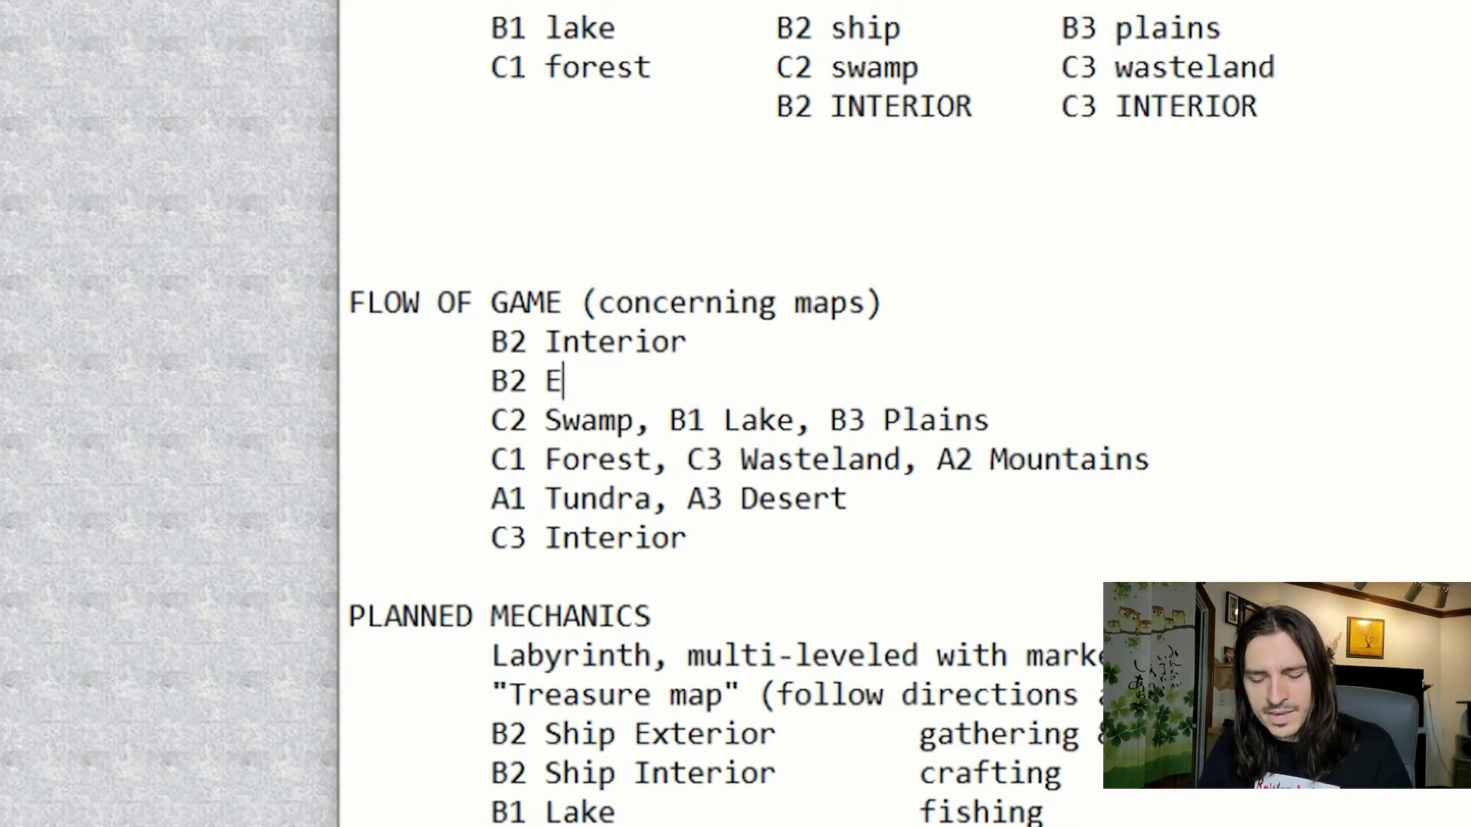
pyautogui.write('xterior')
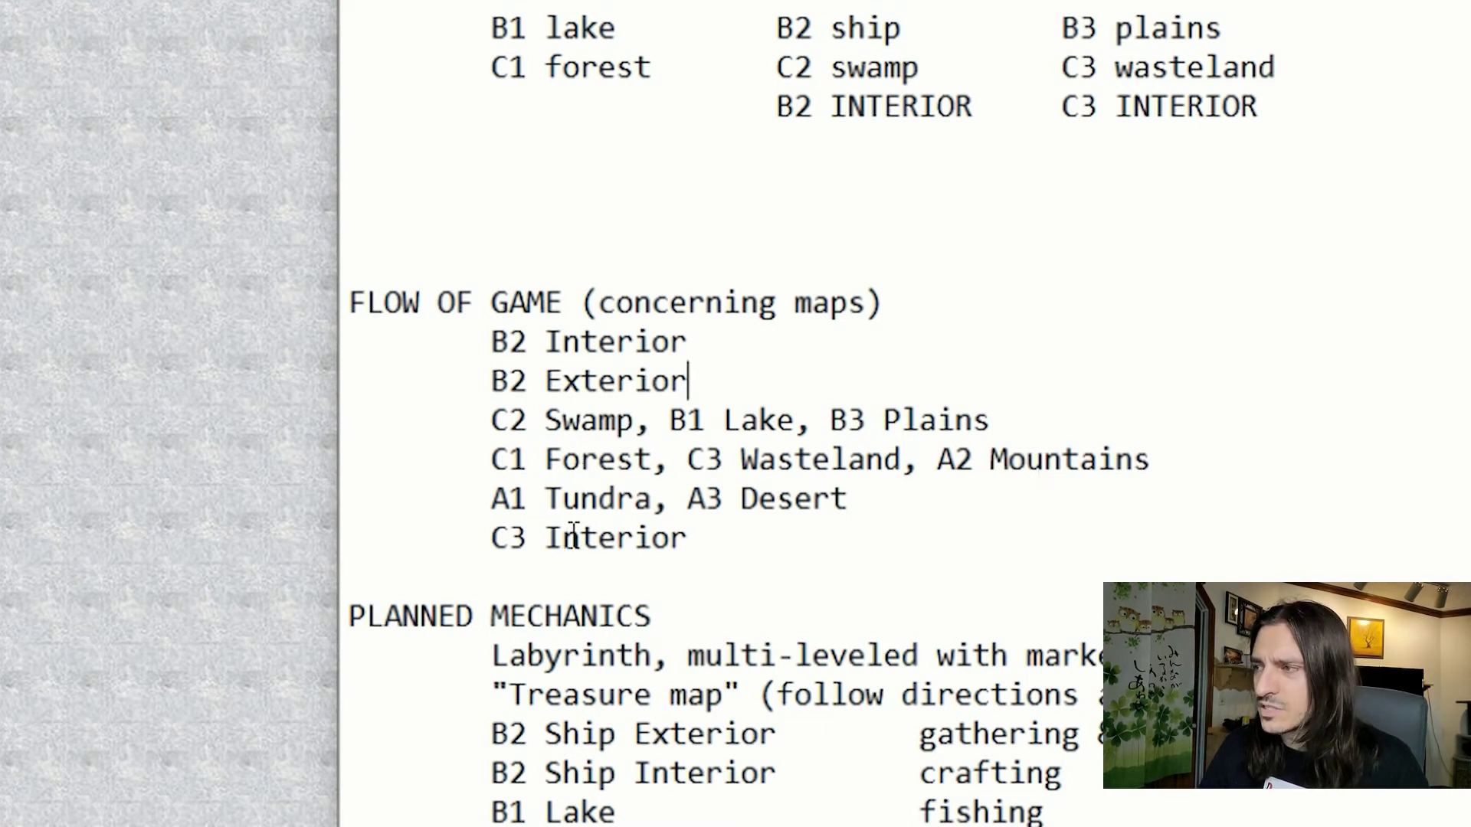
# Look over the world map list and the task notes above the FLOW OF GAME section
pyautogui.scroll(2, 812, 422)
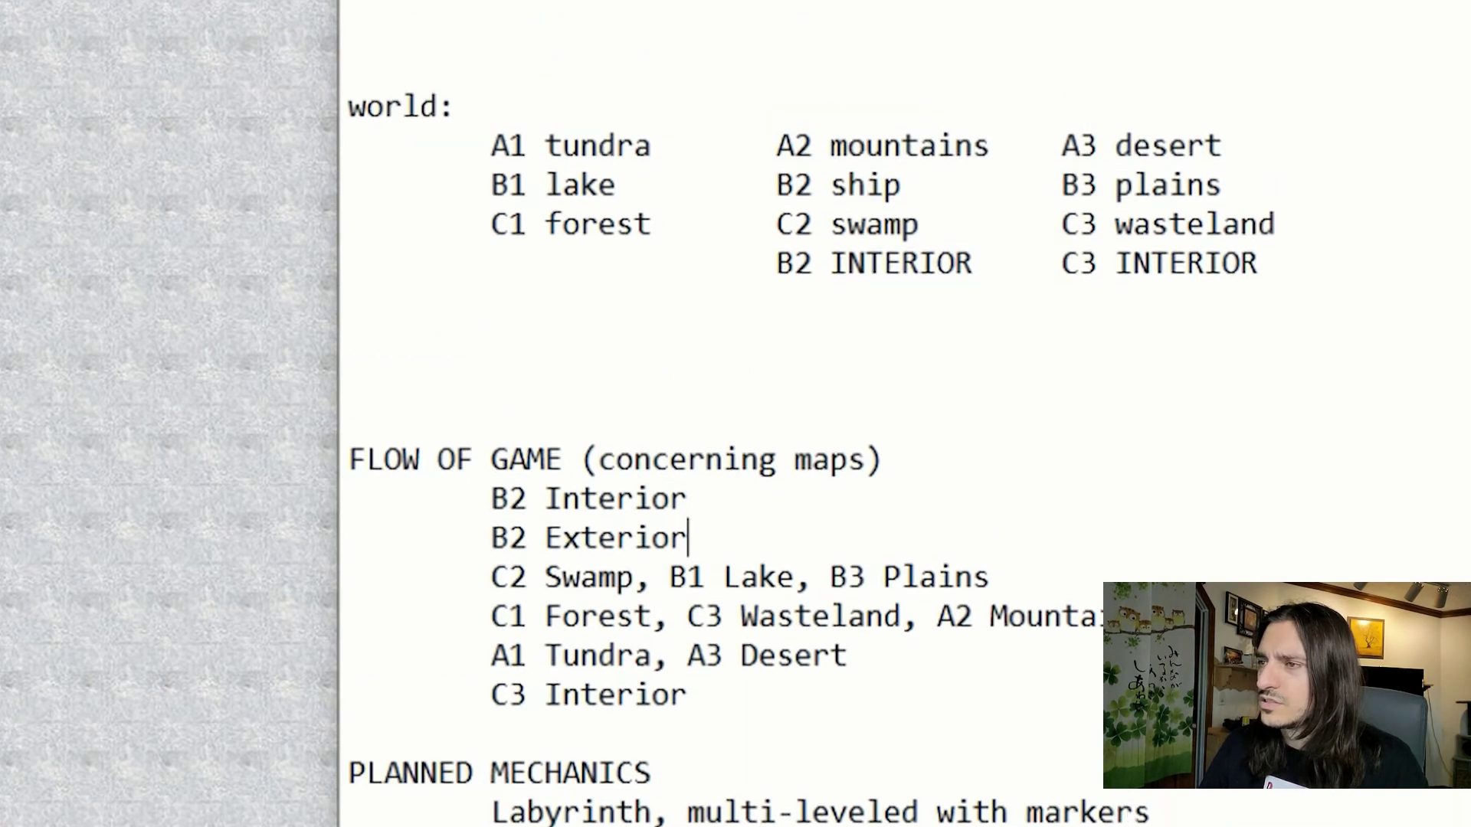
pyautogui.scroll(1, 812, 421)
pyautogui.scroll(5, 813, 421)
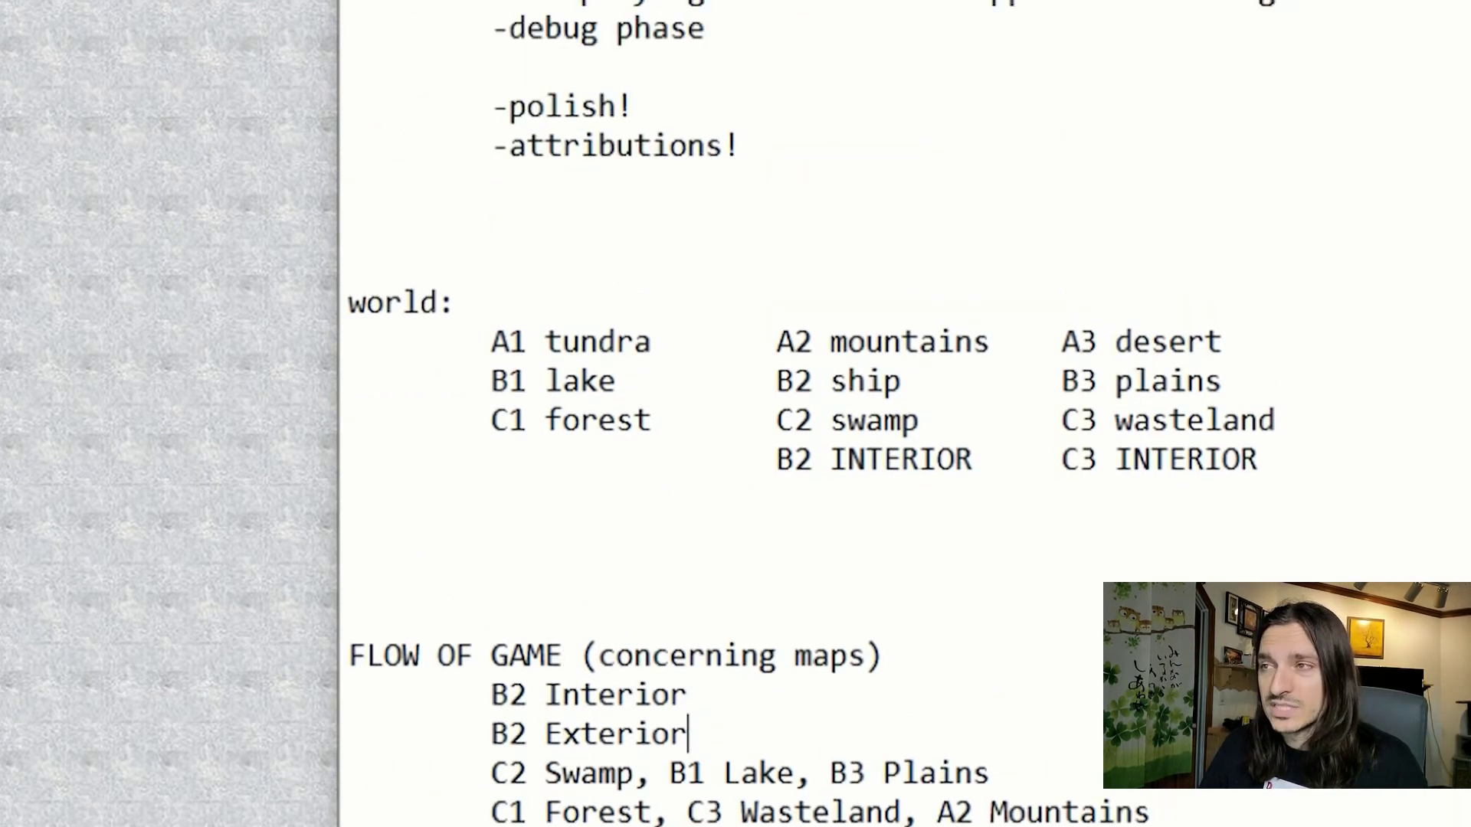
pyautogui.scroll(5, 812, 421)
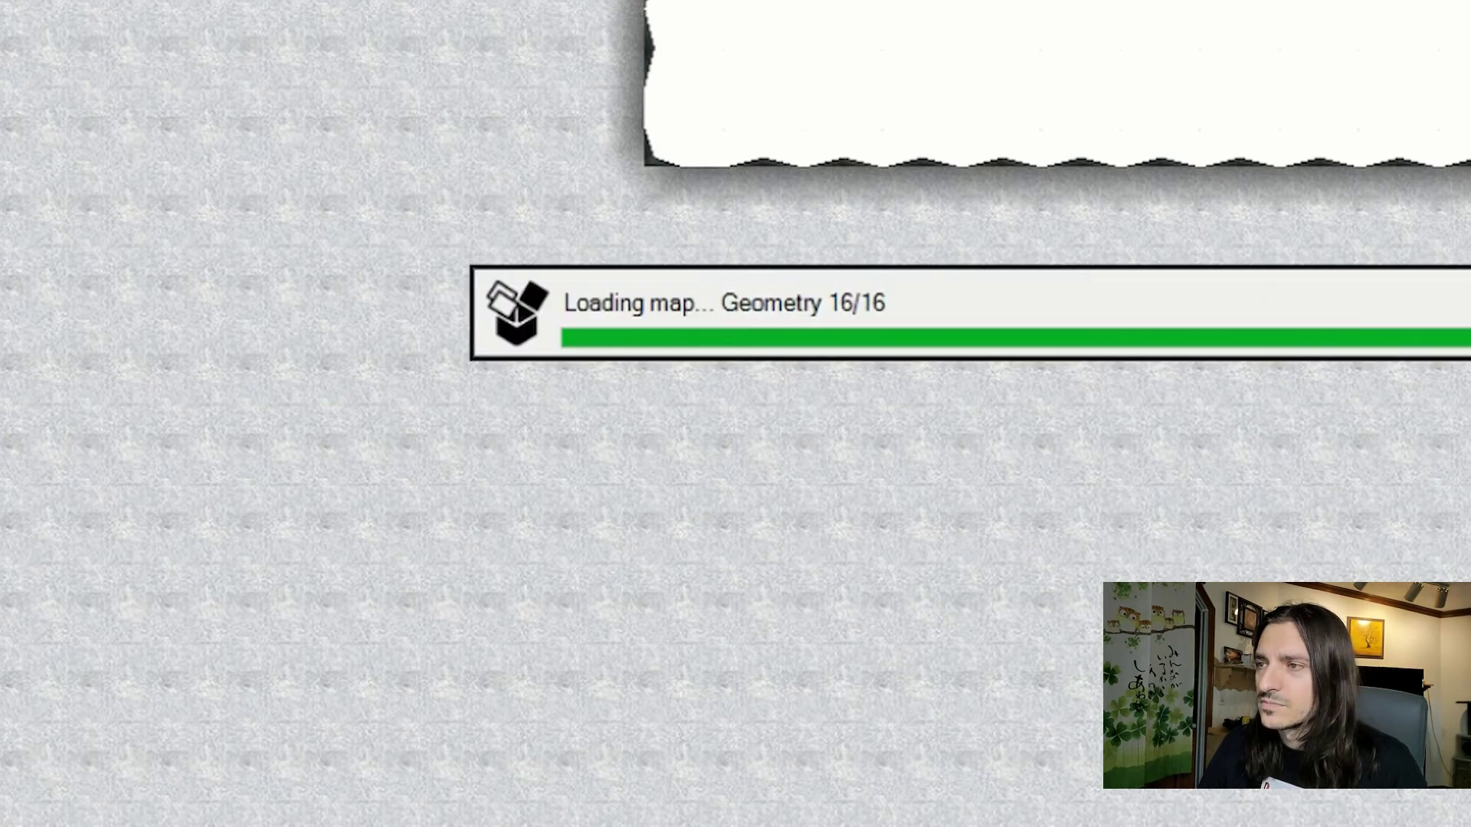
# Examine the layout of the dark stone map, including its walls, corridors and doorways
pyautogui.scroll(-4, 849, 253)
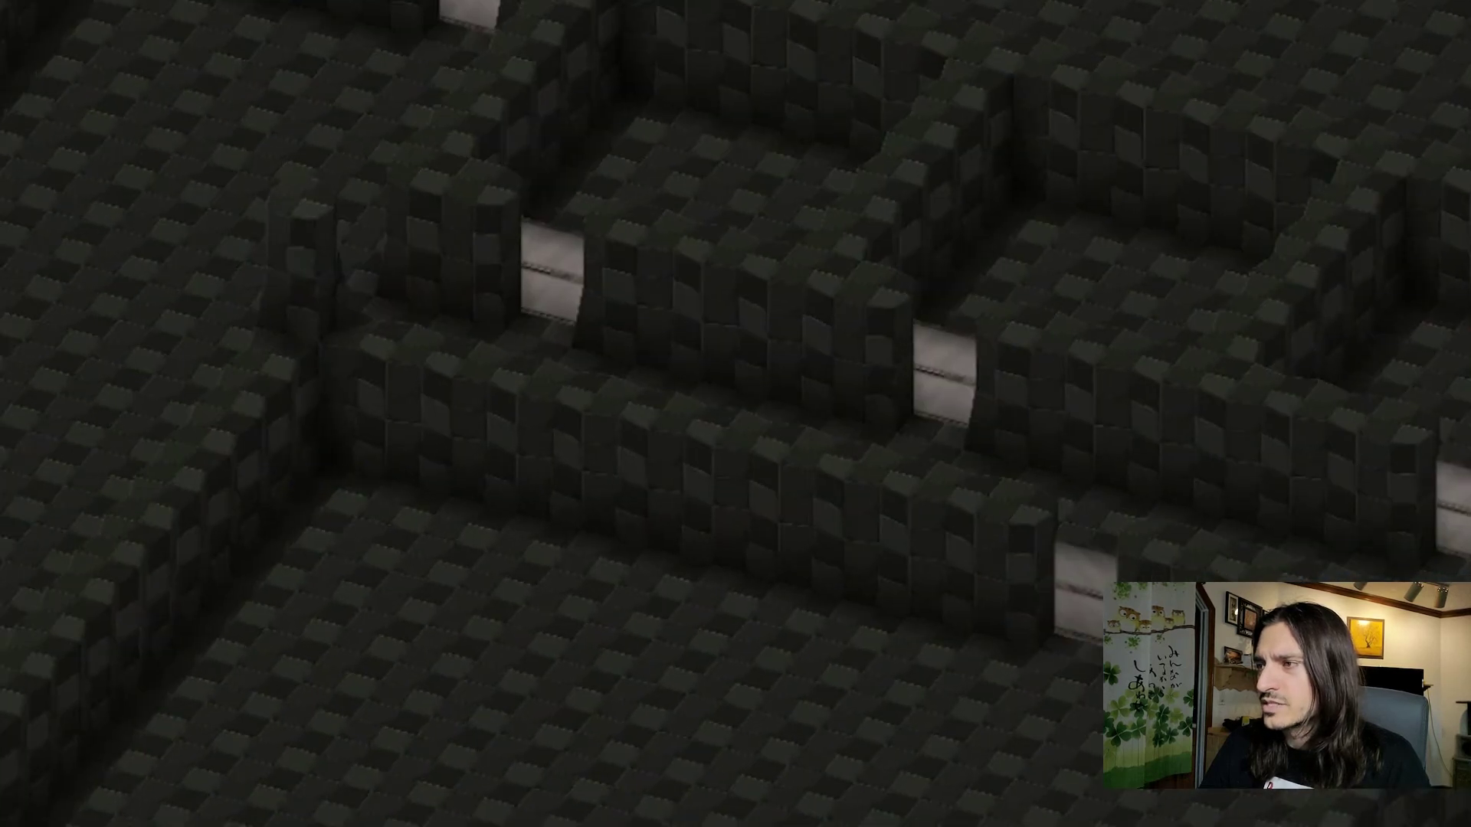
pyautogui.click(1174, 398)
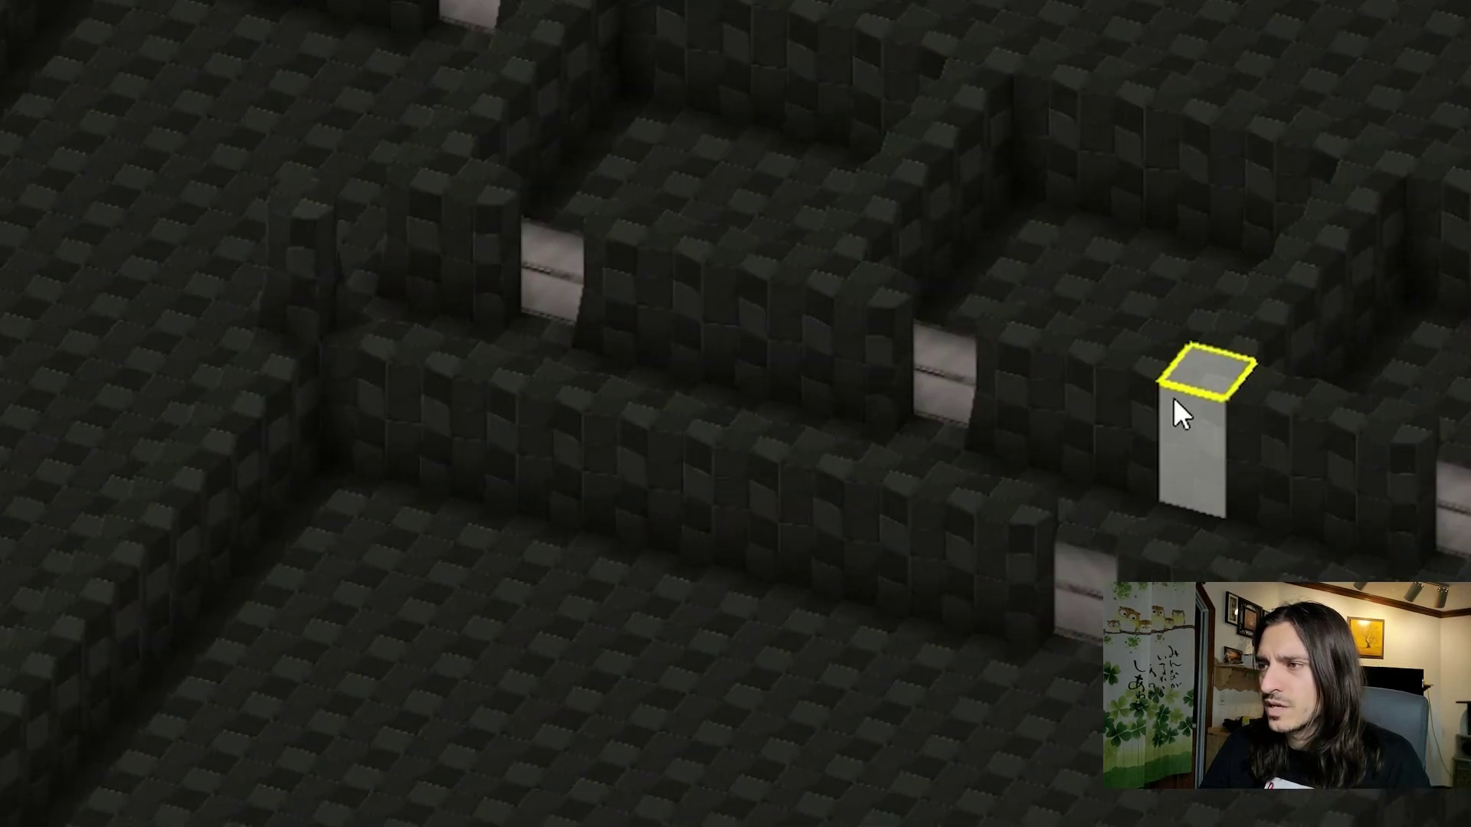
pyautogui.click(1173, 397)
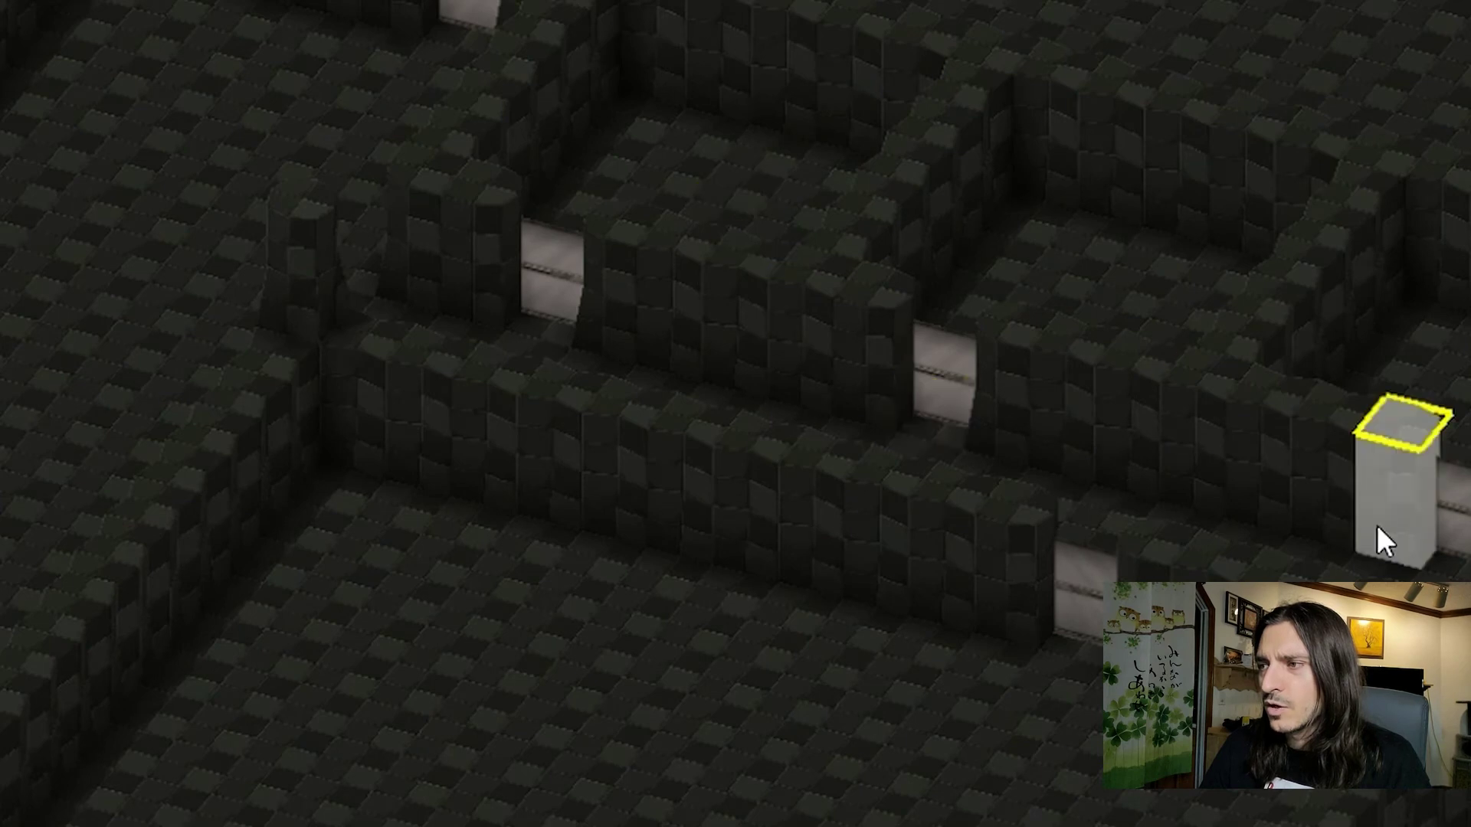
pyautogui.moveTo(646, 826); pyautogui.dragTo(803, 715)
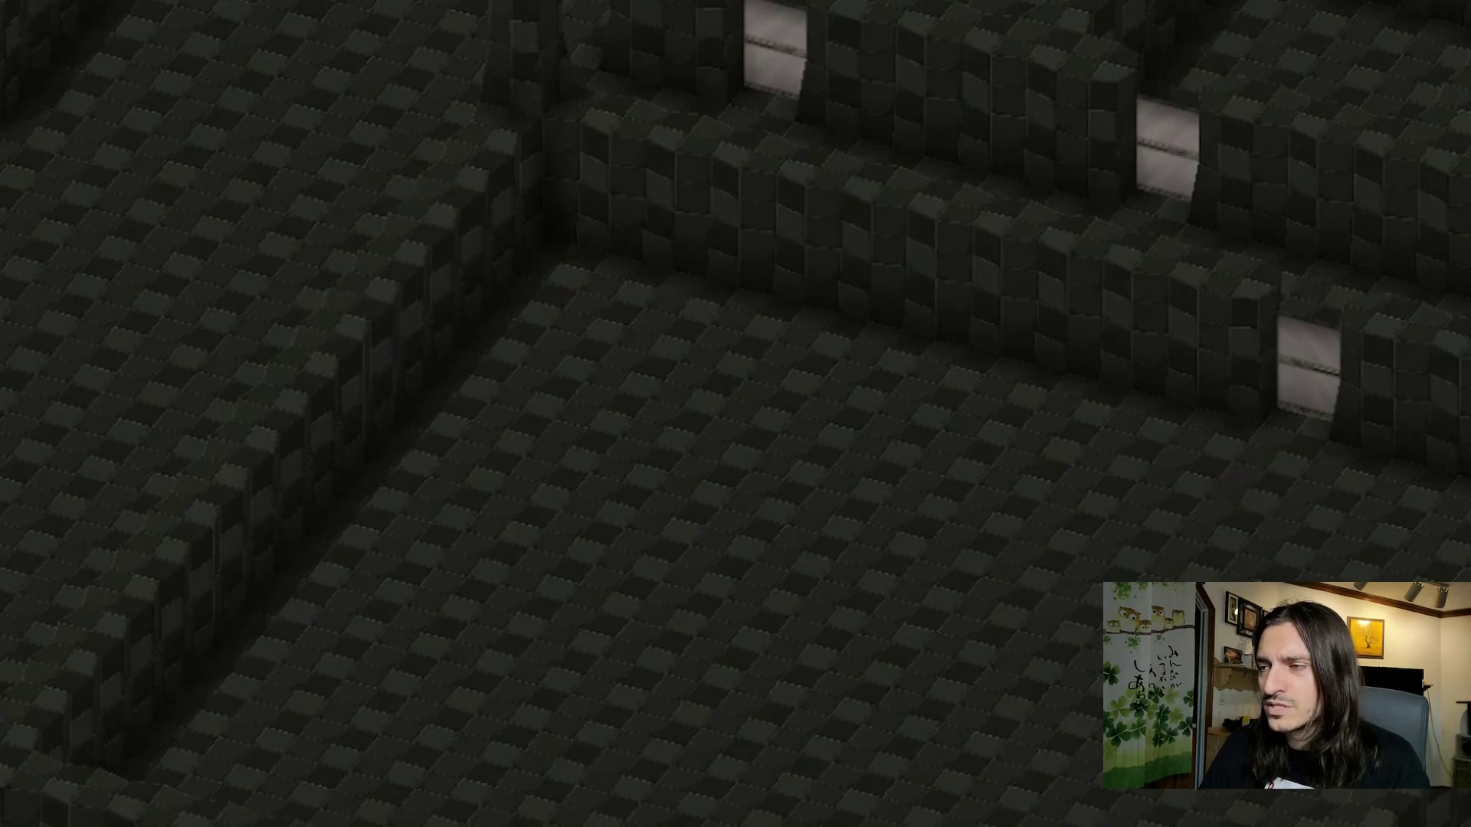
pyautogui.scroll(3, 717, 371)
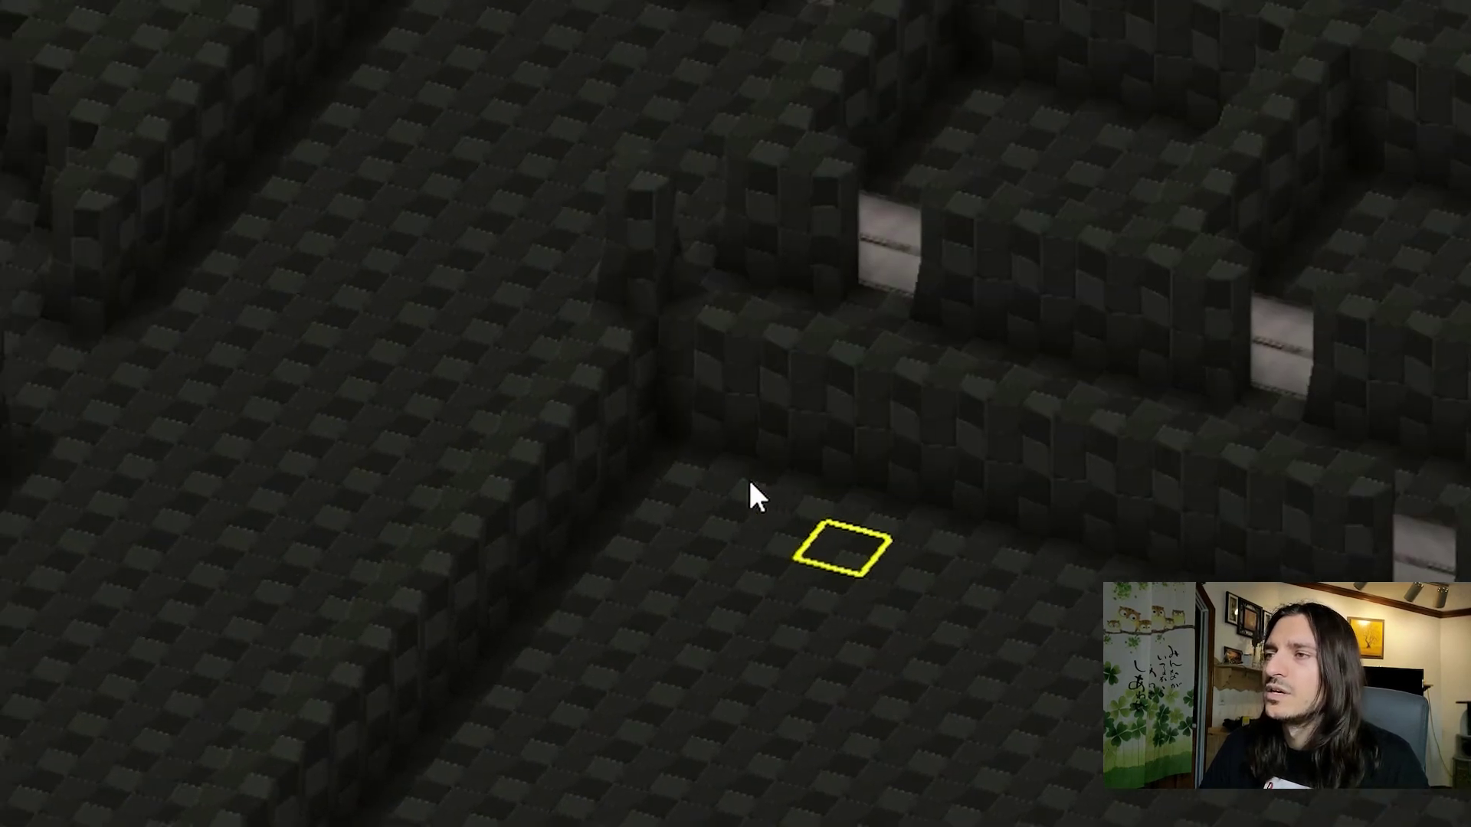
pyautogui.scroll(-3, 814, 559)
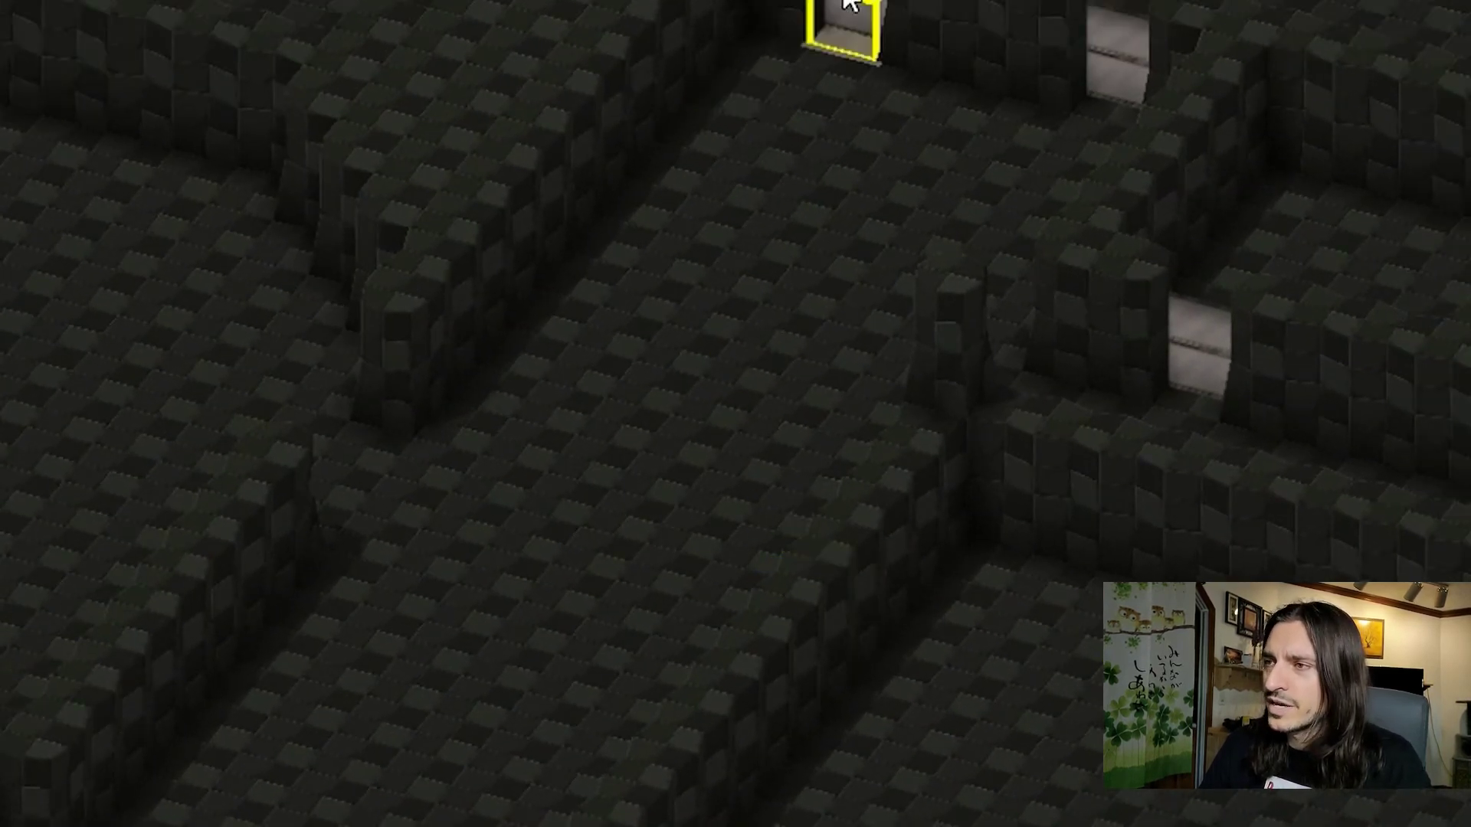
pyautogui.scroll(3, 1218, 66)
pyautogui.scroll(-3, 1218, 67)
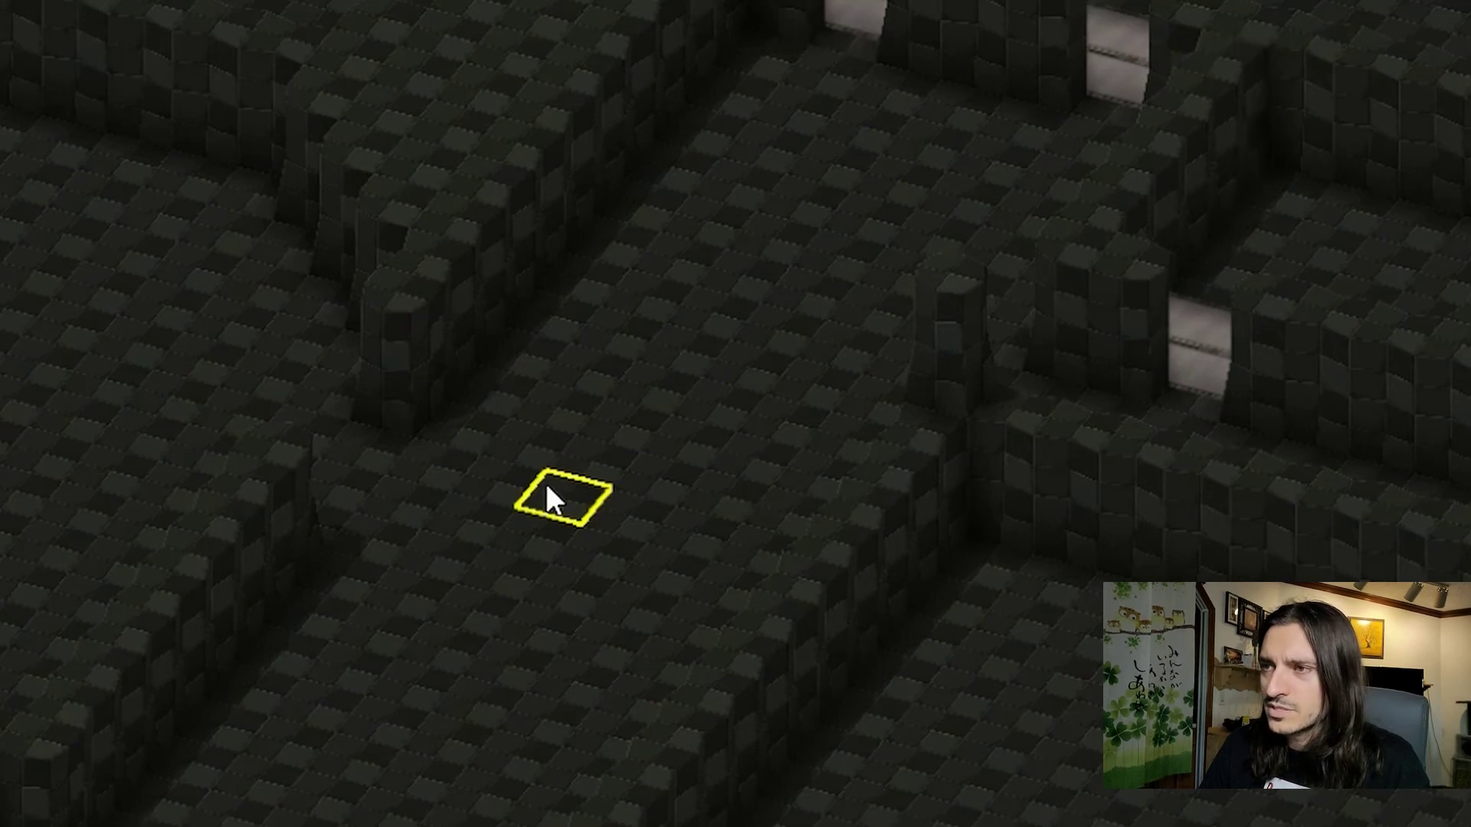